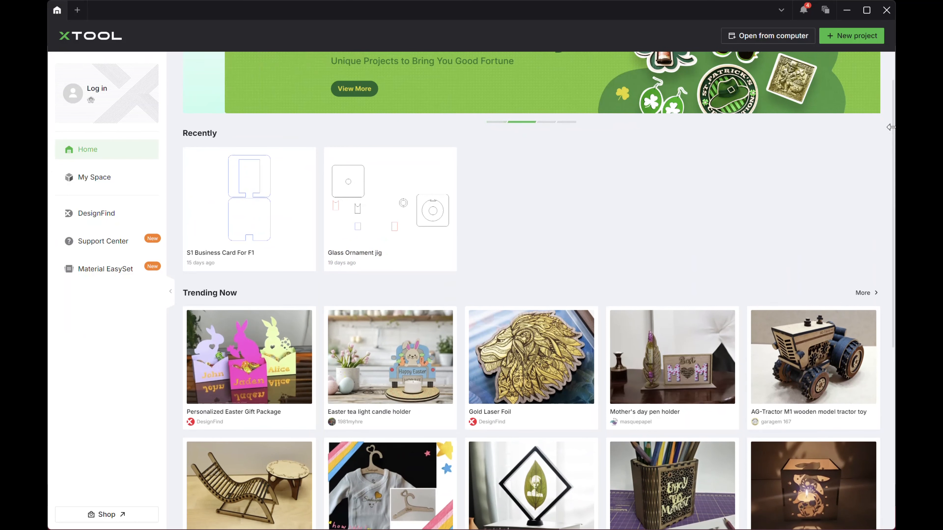
# Create a new project and check the device manager for available laser devices.
pyautogui.click(839, 39)
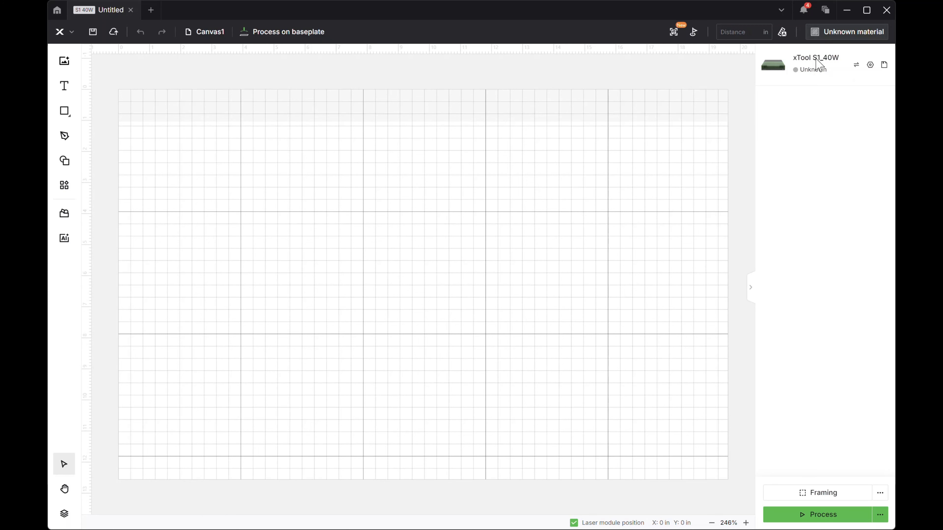
pyautogui.click(856, 65)
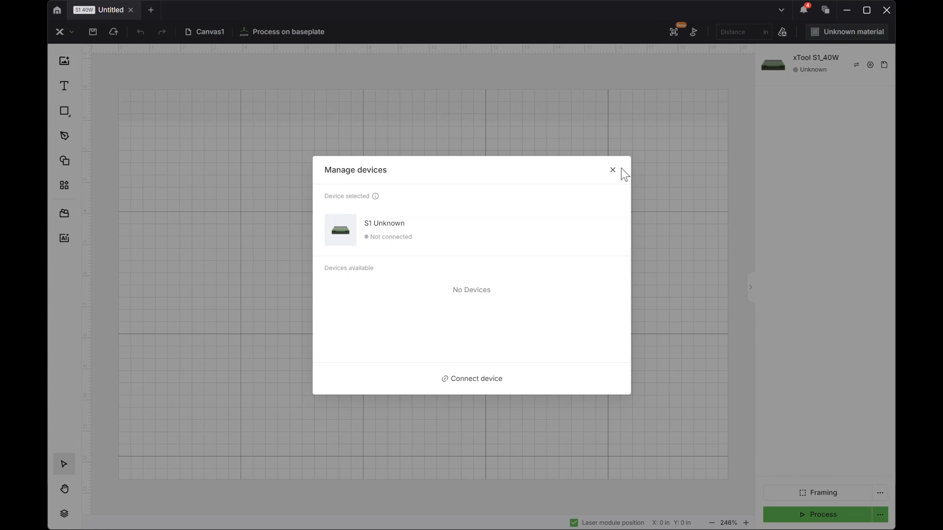
pyautogui.click(613, 171)
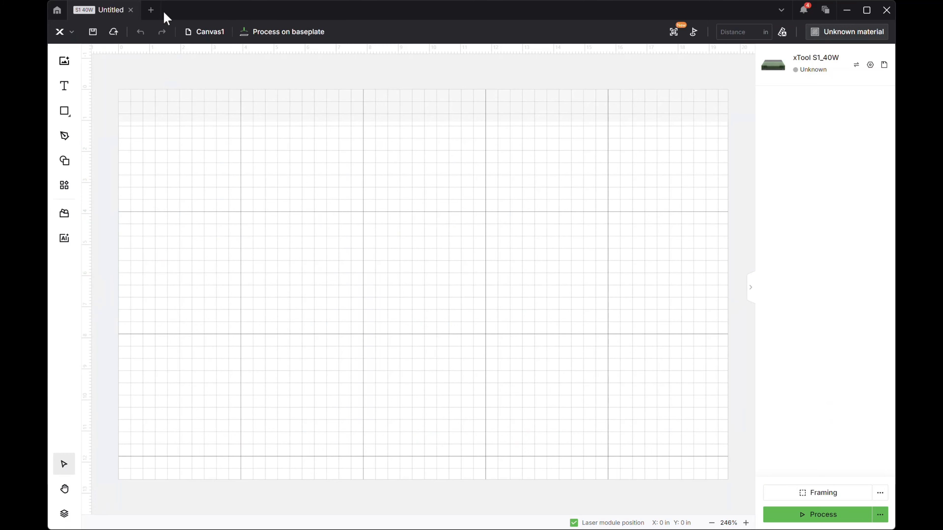
# Open a second untitled project alongside the current one and close it again.
pyautogui.click(152, 11)
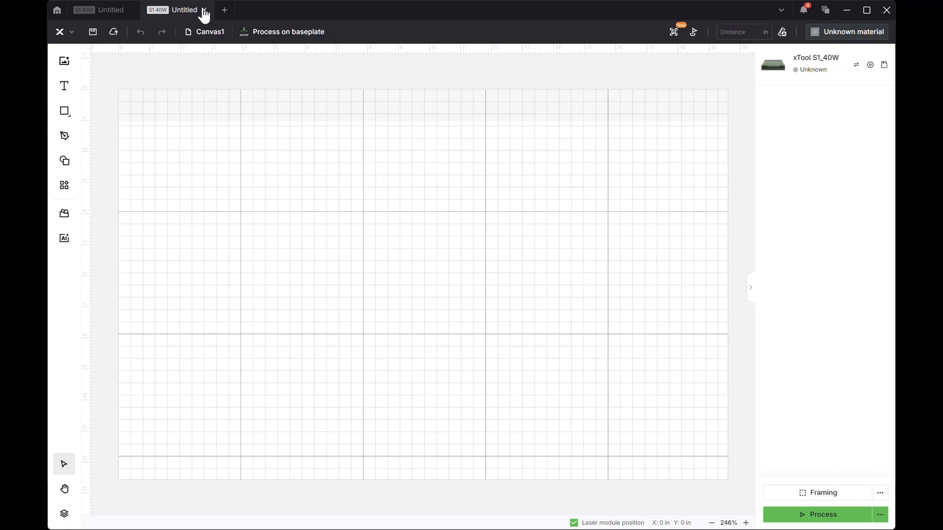
pyautogui.click(204, 11)
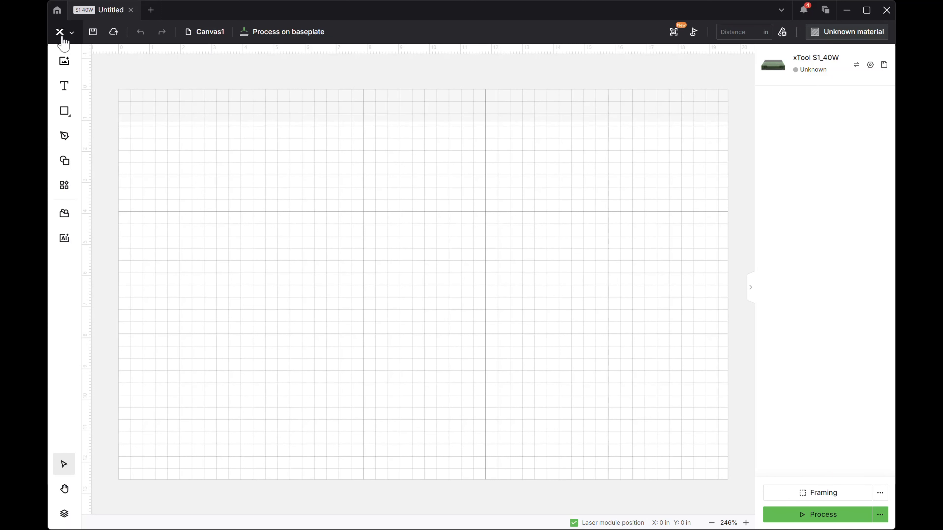
# Switch the canvas grid to Grid - Medium and return it to Grid - Dark.
pyautogui.click(75, 34)
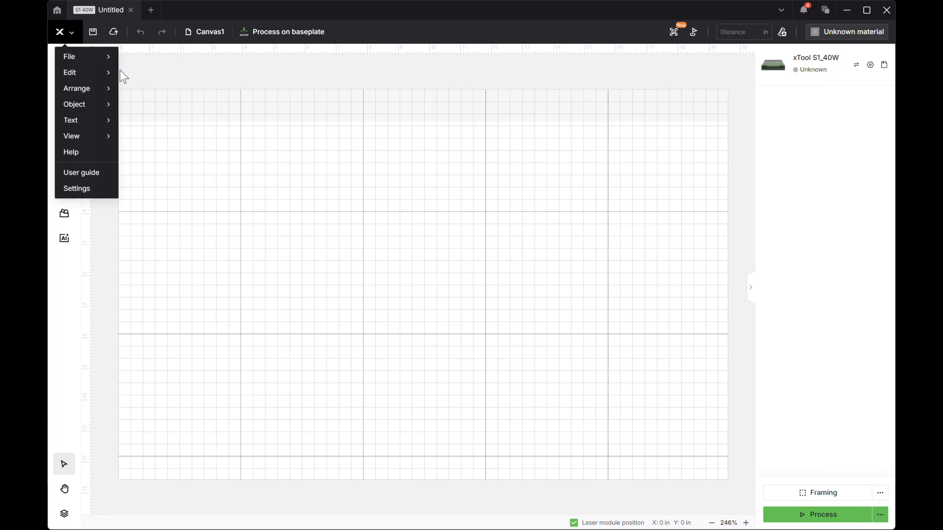
pyautogui.moveTo(99, 67)
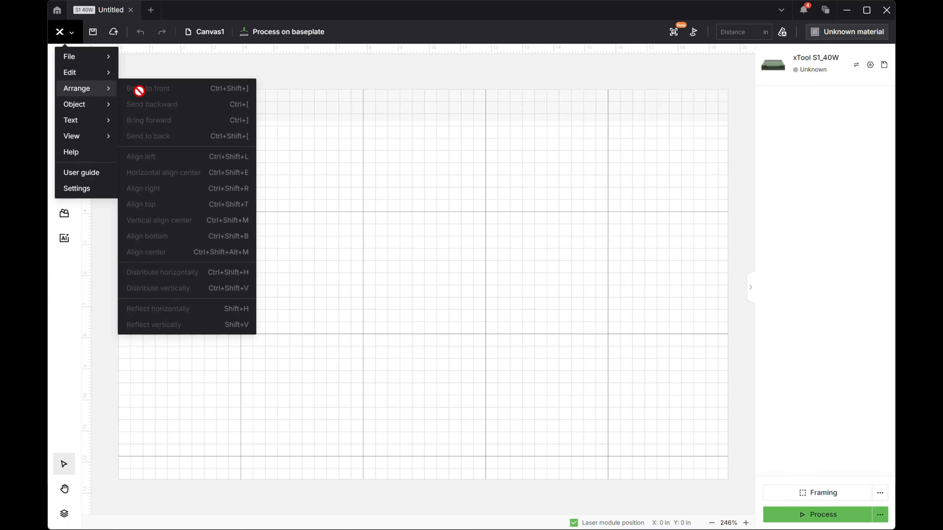
pyautogui.moveTo(97, 106)
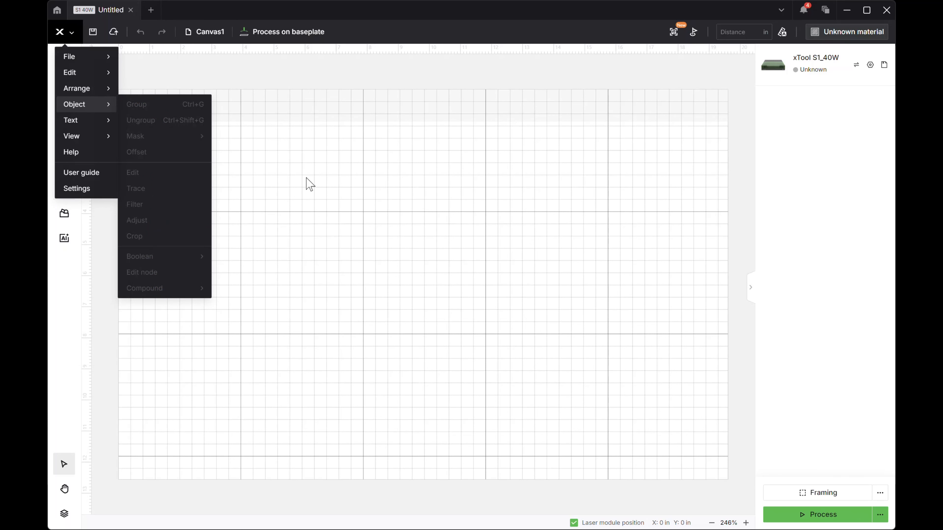
pyautogui.moveTo(85, 121)
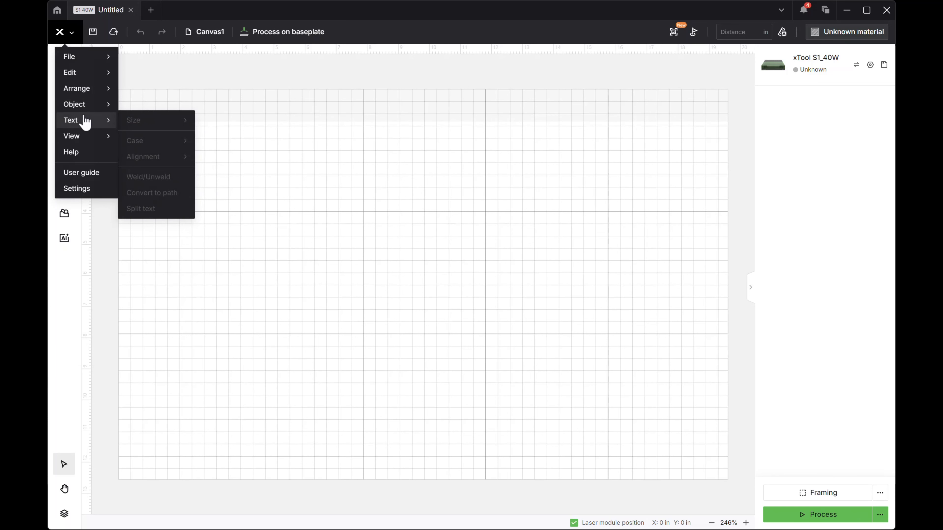
pyautogui.moveTo(112, 143)
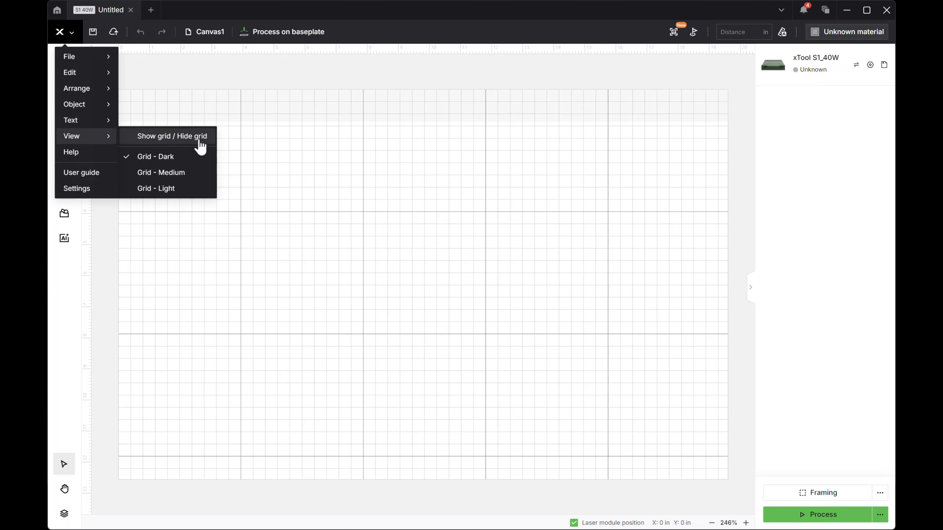
pyautogui.click(159, 172)
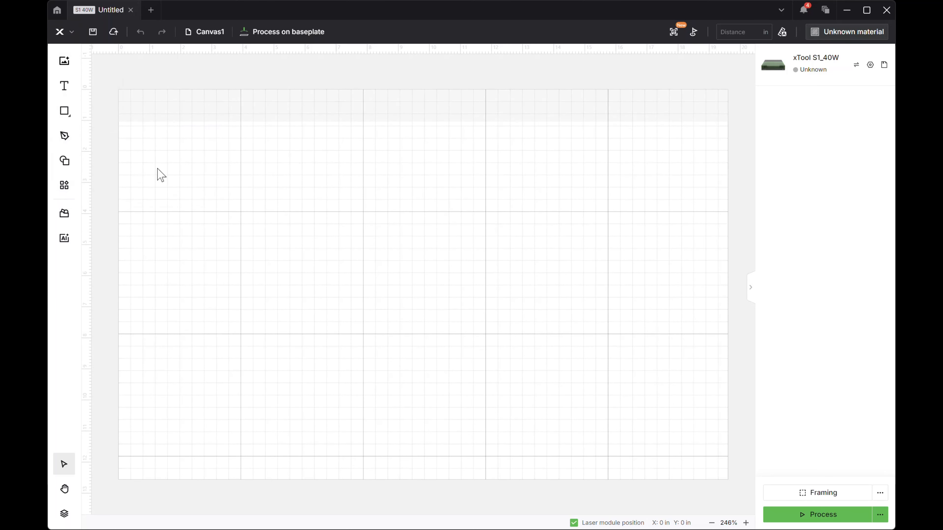
pyautogui.click(61, 32)
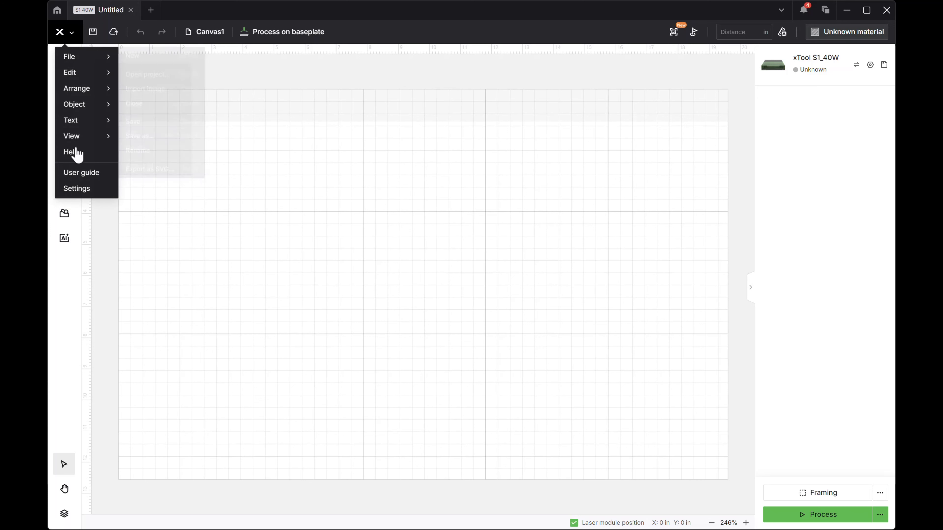
pyautogui.moveTo(92, 136)
pyautogui.click(153, 157)
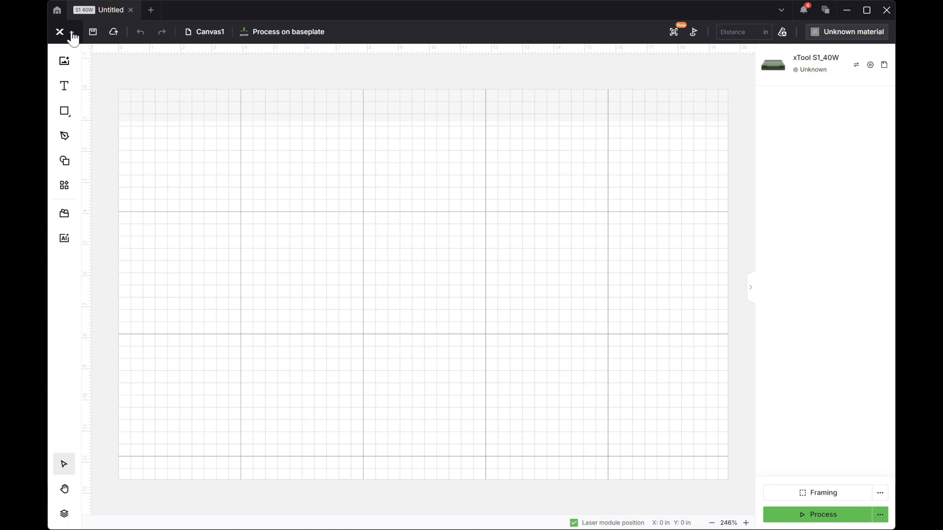
# Open the application settings and look through all sections, from unit and canvas options to drivers and software updates.
pyautogui.click(63, 32)
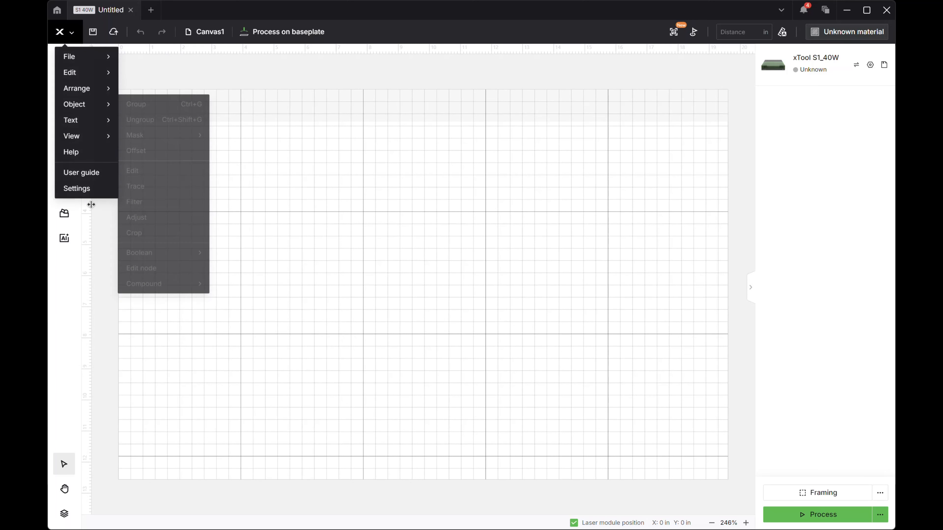
pyautogui.click(79, 192)
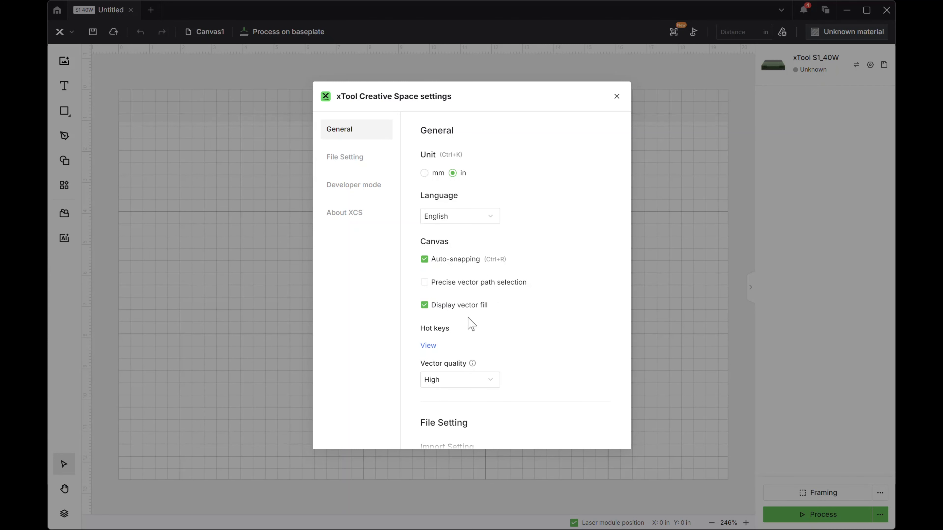
pyautogui.scroll(-2, 475, 325)
pyautogui.scroll(-5, 477, 328)
pyautogui.scroll(-5, 478, 327)
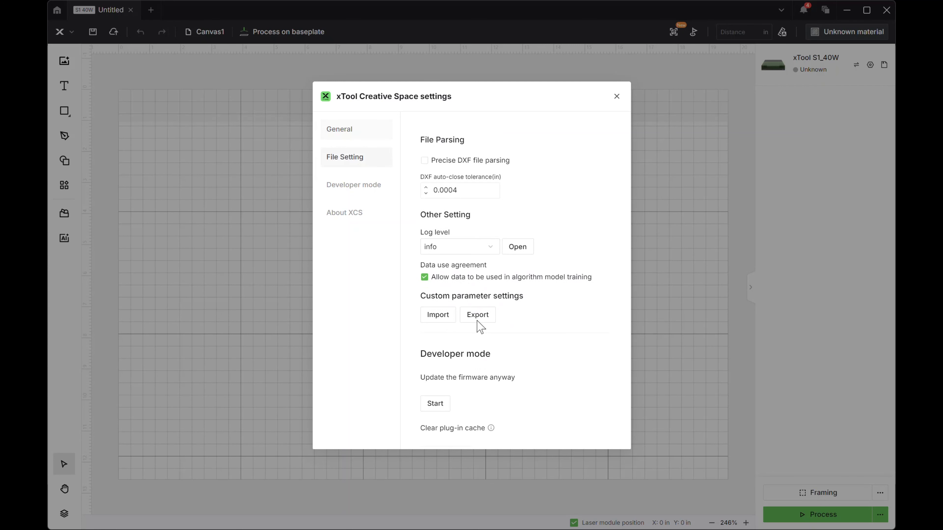
pyautogui.scroll(-4, 480, 326)
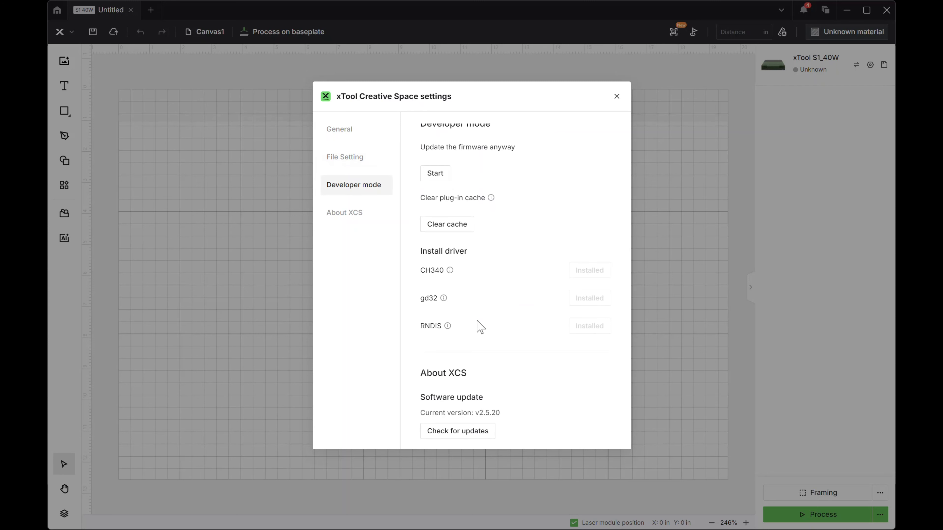
pyautogui.scroll(8, 479, 327)
pyautogui.scroll(6, 480, 326)
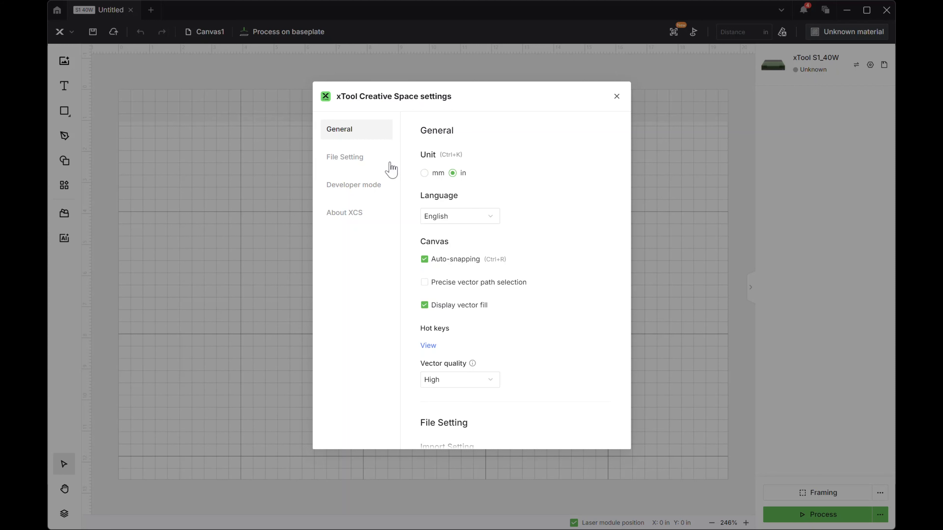
# Review the File Setting options for oversized images and DXF parsing, plus the Developer mode and About XCS sections, and close the settings.
pyautogui.click(348, 158)
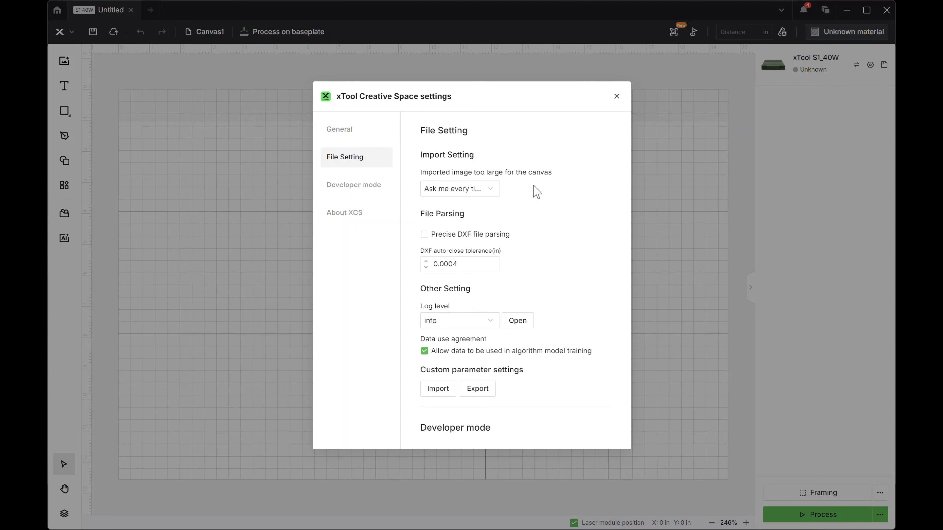
pyautogui.click(498, 191)
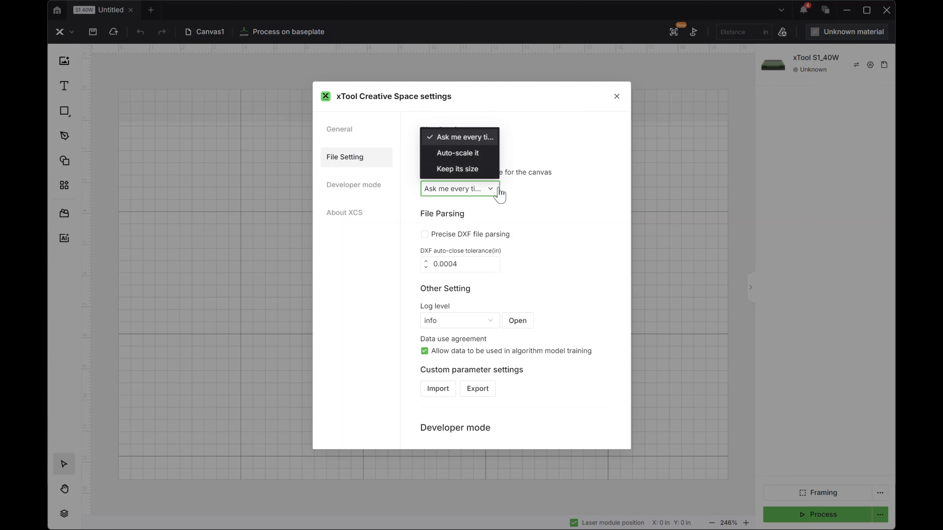
pyautogui.click(530, 200)
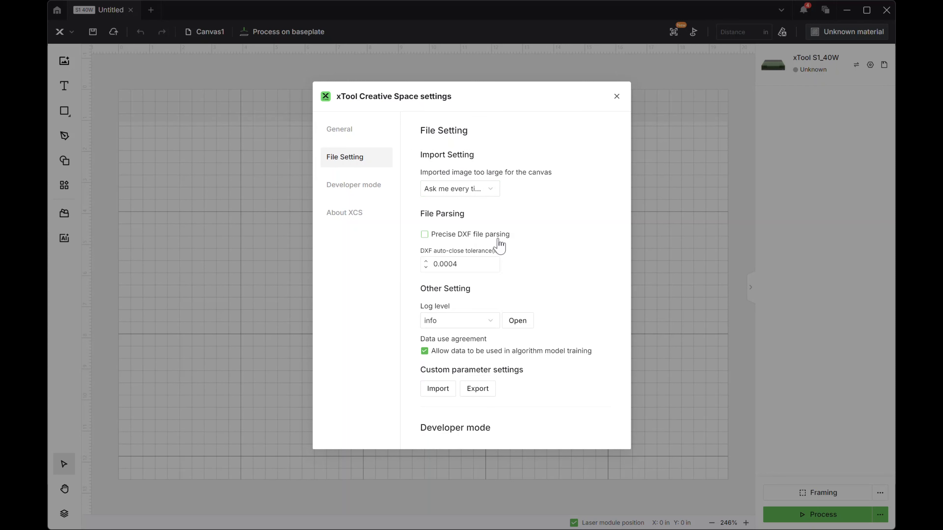
pyautogui.click(432, 263)
pyautogui.click(347, 188)
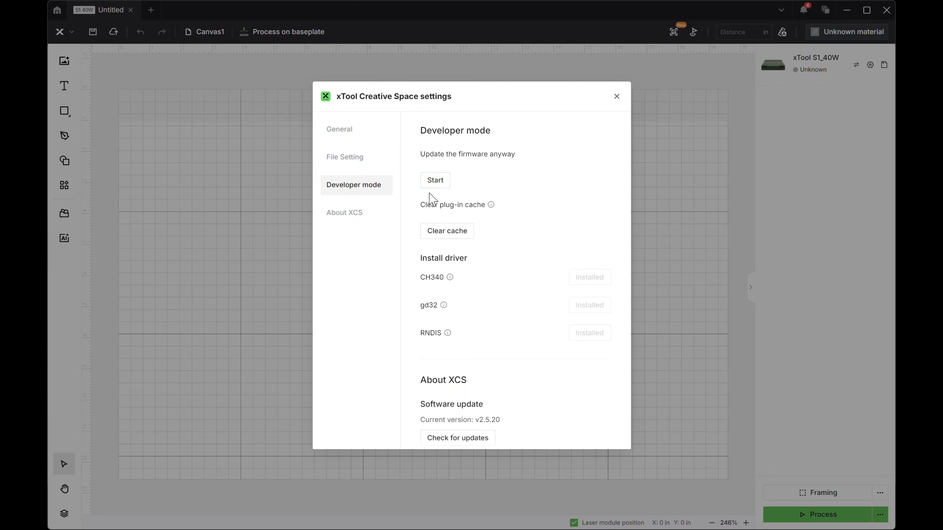
pyautogui.click(346, 217)
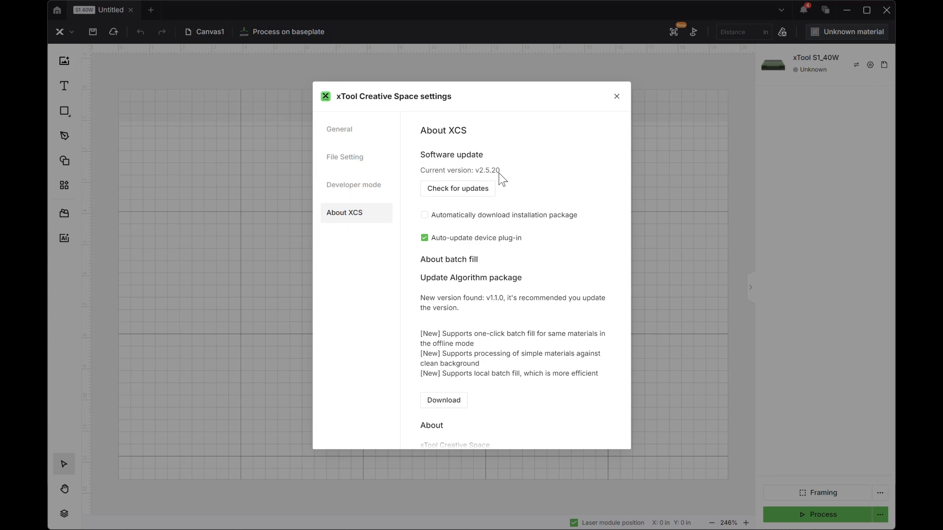
pyautogui.click(615, 96)
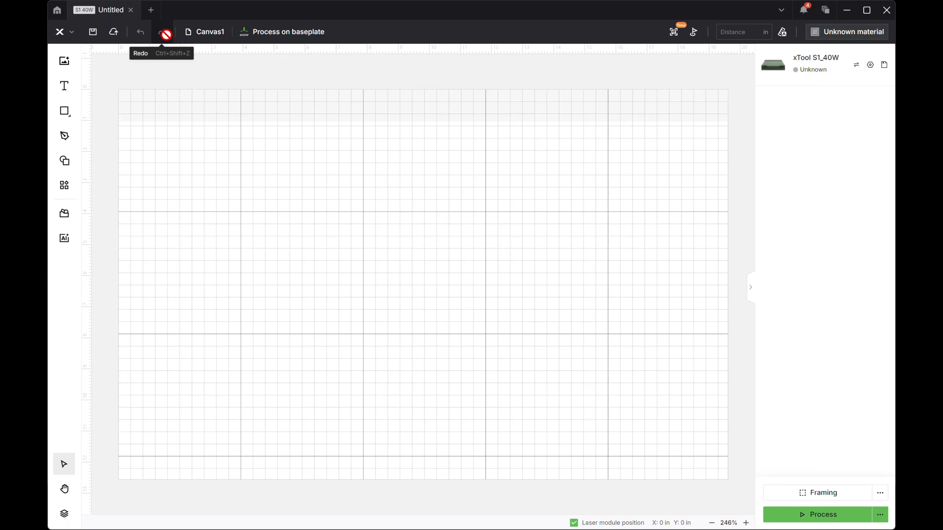
# Review the available processing modes, such as rotary attachment, curved material and conveyor feeder.
pyautogui.click(286, 32)
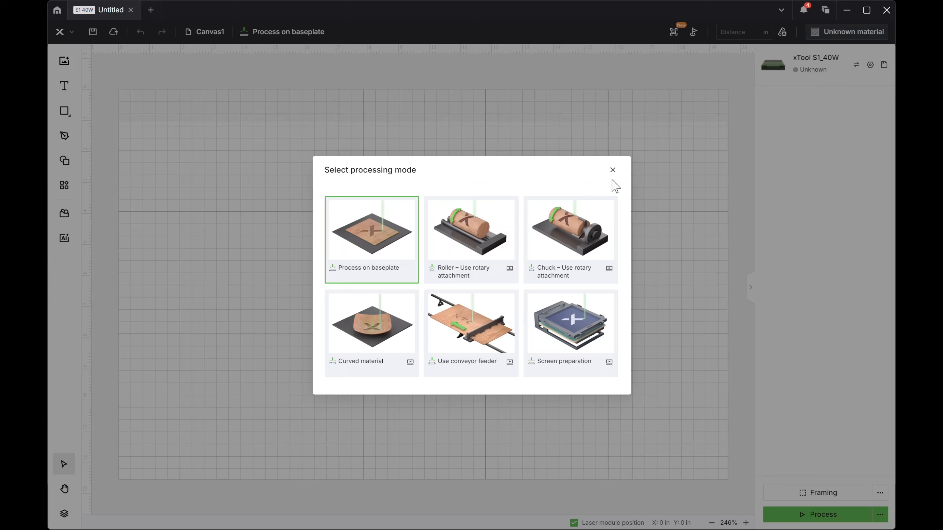
pyautogui.click(613, 170)
# Add a second canvas to the project and switch back to Canvas1.
pyautogui.click(217, 33)
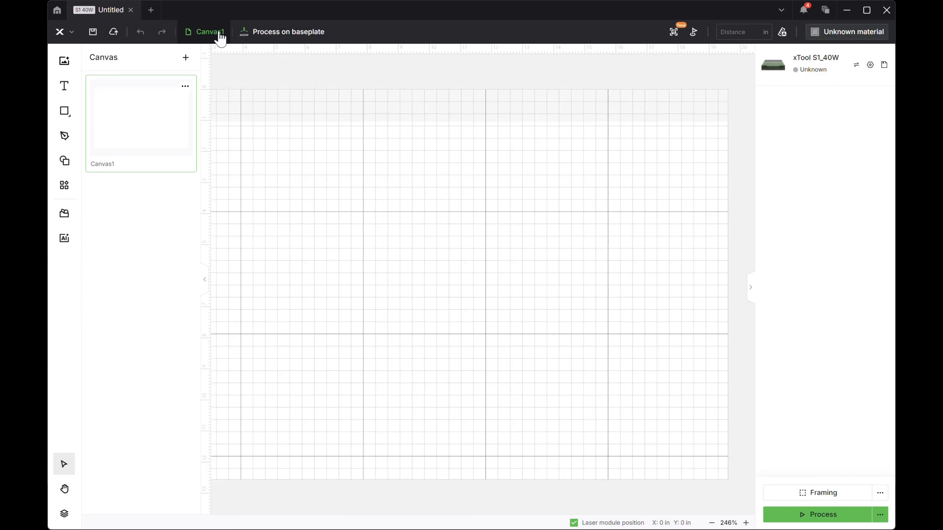
pyautogui.click(186, 57)
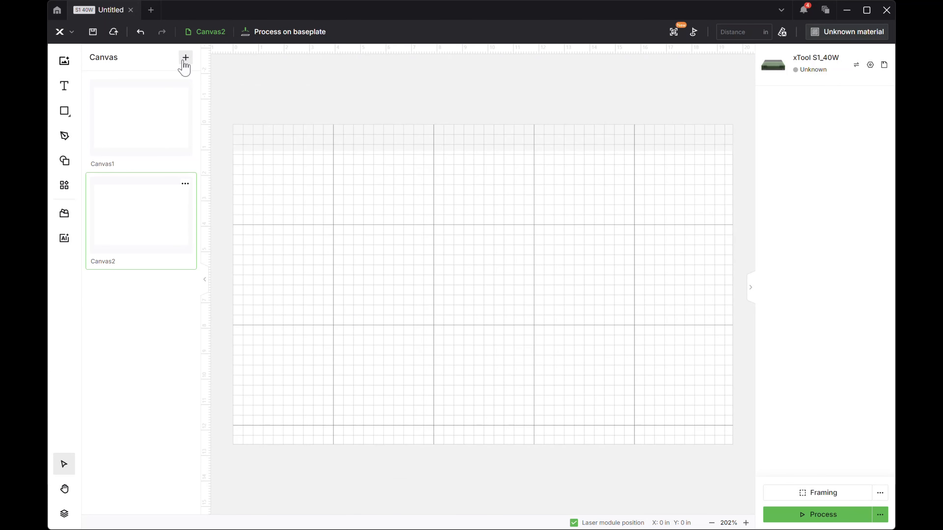
pyautogui.click(132, 137)
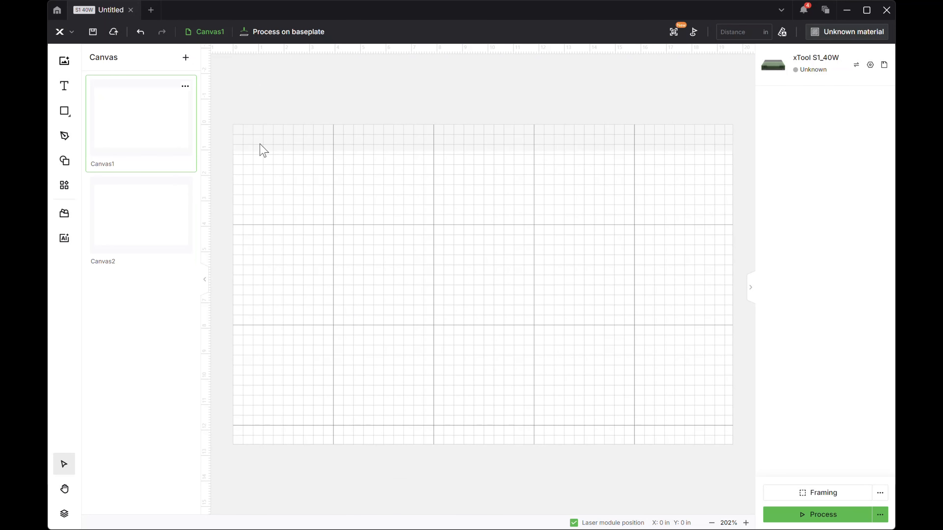
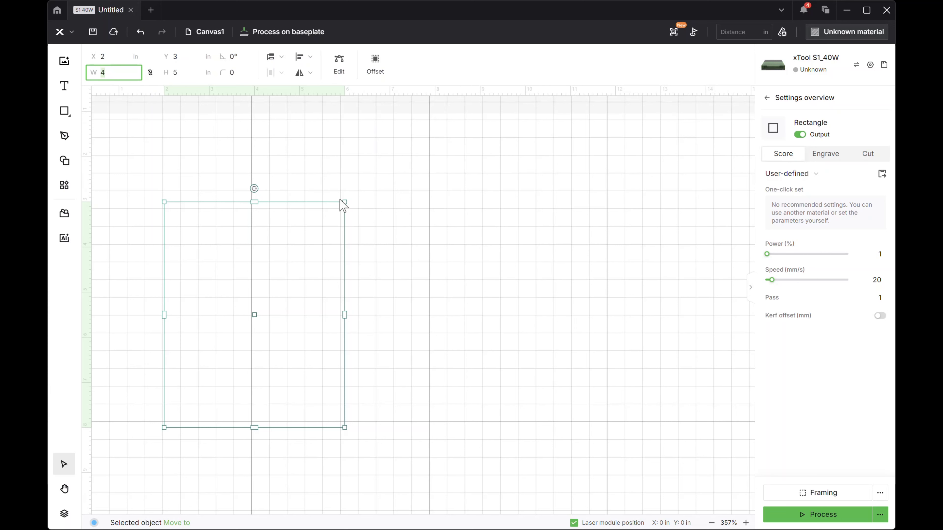
# Enlarge the rectangle from its upper-right corner to about 4.76 by 5.36 in, and set its width to 4 in with proportions locked.
pyautogui.moveTo(344, 203); pyautogui.dragTo(379, 185)
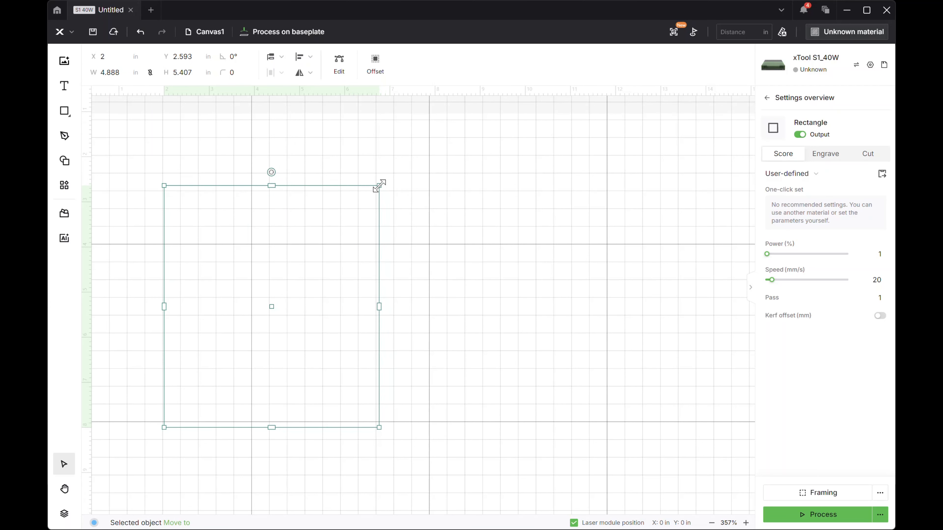
pyautogui.click(150, 72)
pyautogui.click(119, 72)
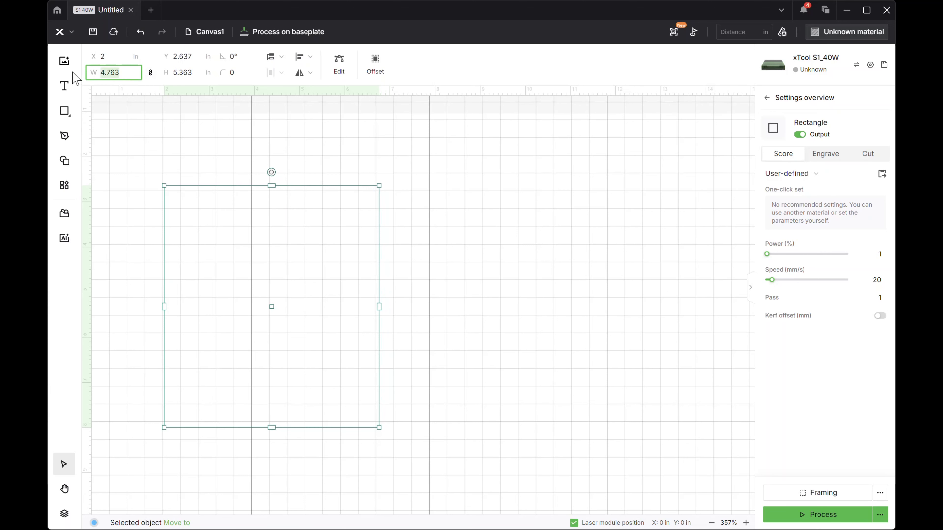
pyautogui.write('4')
# Set the rectangle's height to 5 in, keeping the 4 in width, and deselect it.
pyautogui.click(184, 73)
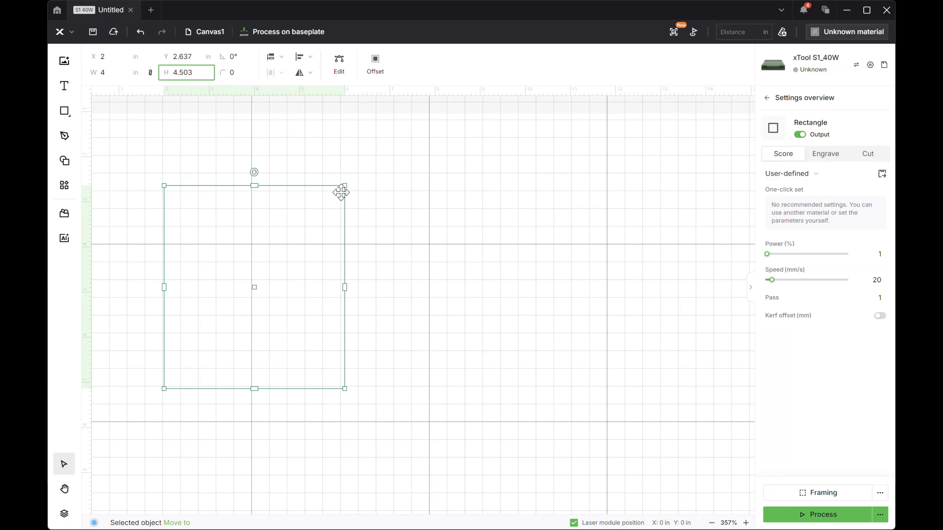
pyautogui.doubleClick(195, 73)
pyautogui.click(197, 116)
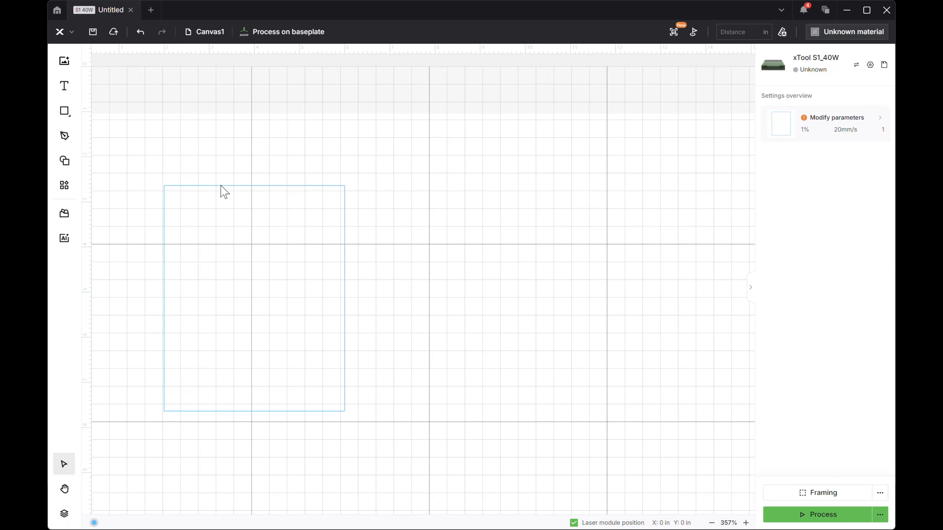
# Select the rectangle and set its rotation angle to 45°.
pyautogui.click(211, 185)
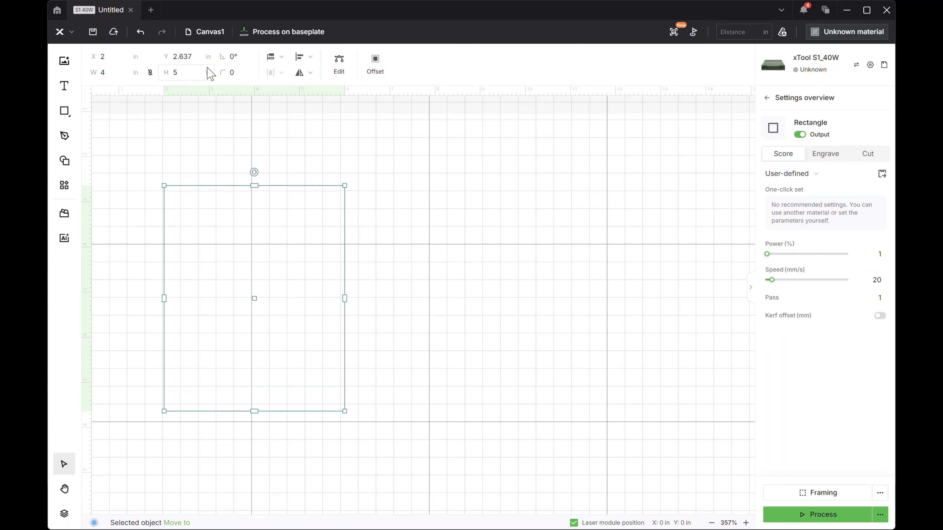
pyautogui.click(234, 54)
pyautogui.write('45')
pyautogui.press('Return')
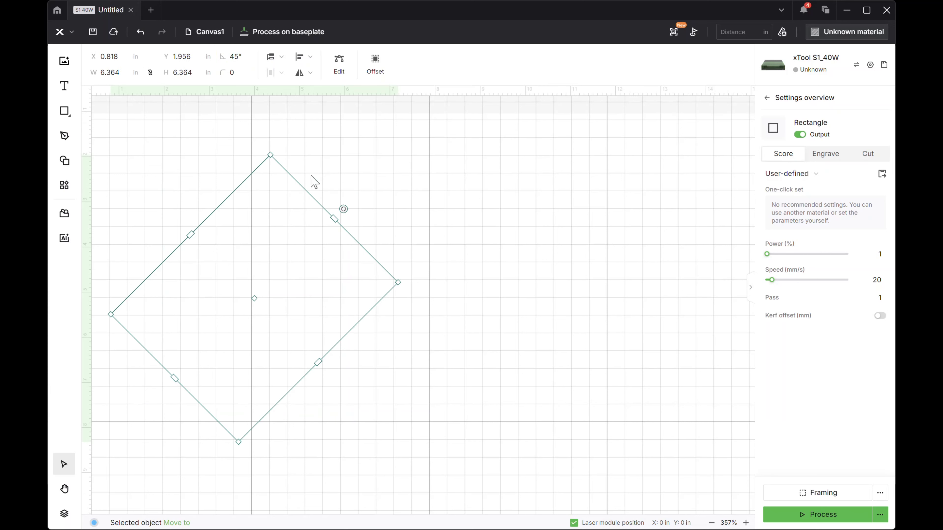
# Rotate the rectangle back to 0° and set its corner radius to 1.
pyautogui.moveTo(344, 209); pyautogui.dragTo(256, 189)
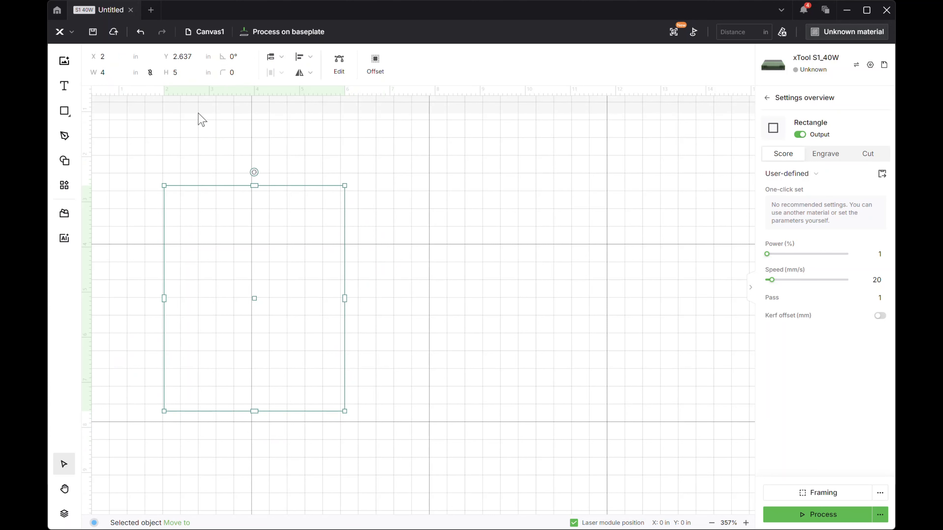
pyautogui.click(225, 72)
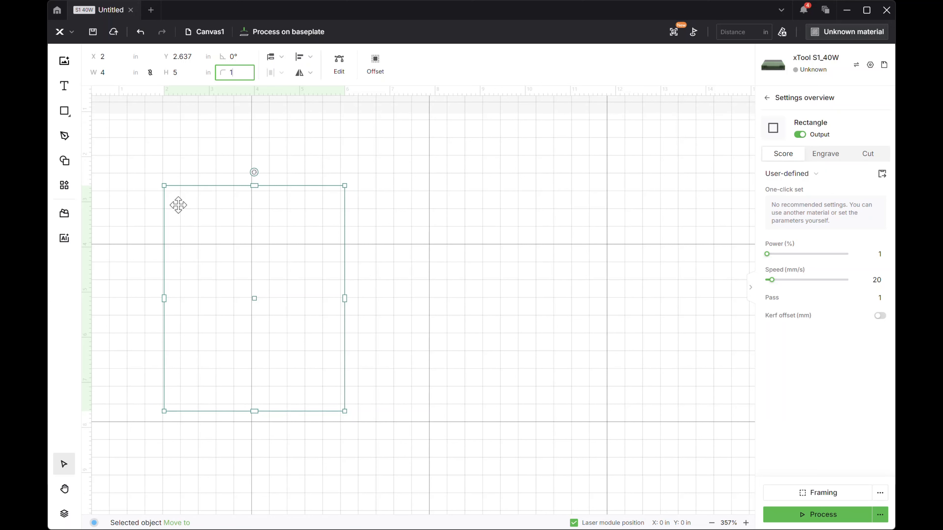
pyautogui.press('Return')
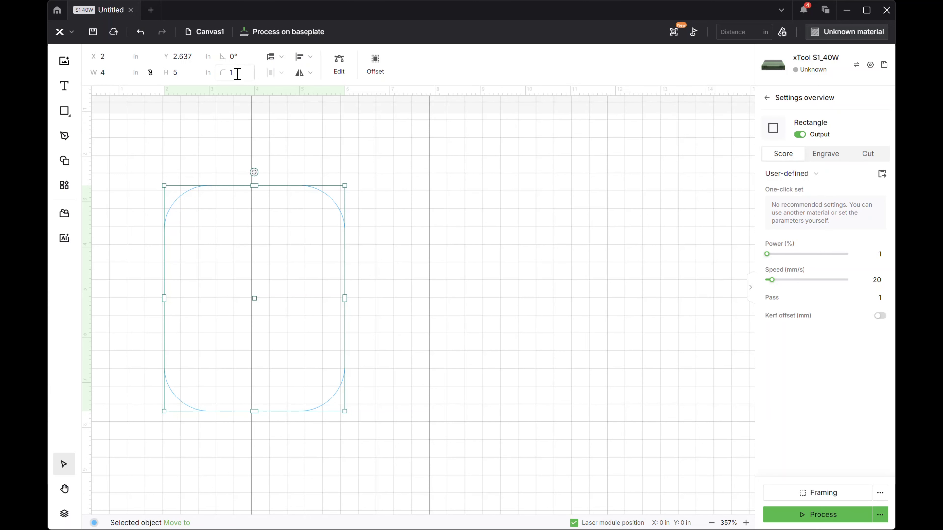
# Try corner radius values of 2 and 0.5 on the rectangle.
pyautogui.write('2')
pyautogui.moveTo(237, 74); pyautogui.dragTo(223, 77)
pyautogui.press('Return')
pyautogui.press('Return')
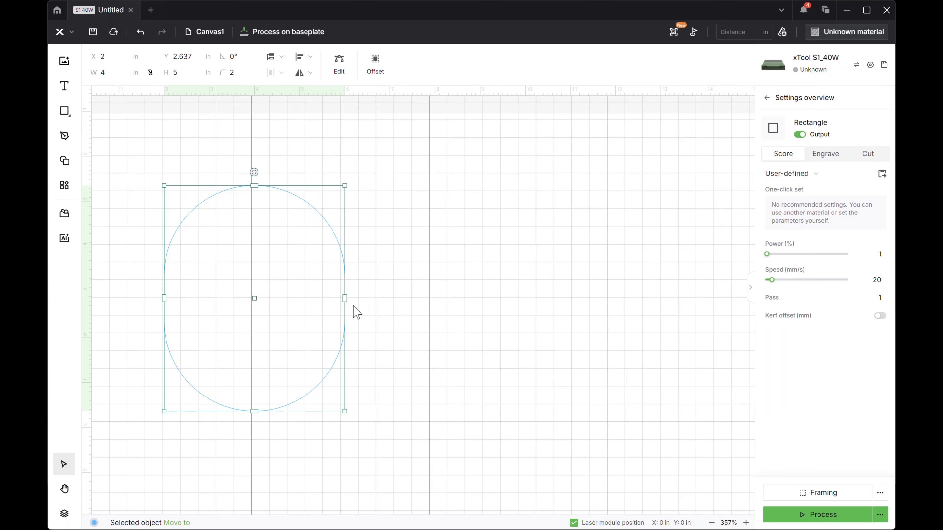
pyautogui.click(244, 73)
pyautogui.write('.5')
pyautogui.press('Return')
# Try shrinking the rounded rectangle from its upper-right corner to about 3.17 by 2.99 in, and undo the resize.
pyautogui.click(239, 73)
pyautogui.click(284, 229)
pyautogui.moveTo(344, 185); pyautogui.dragTo(307, 276)
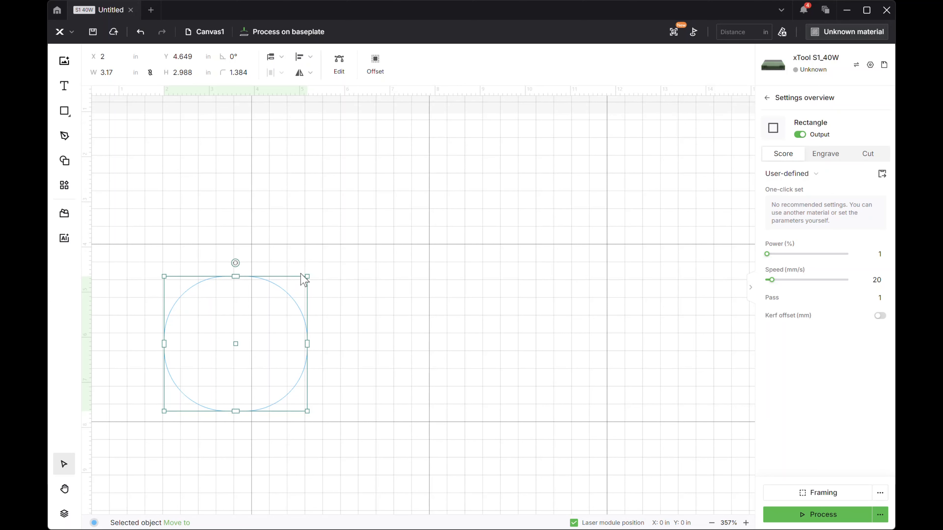
pyautogui.hotkey('ctrl', 'z')
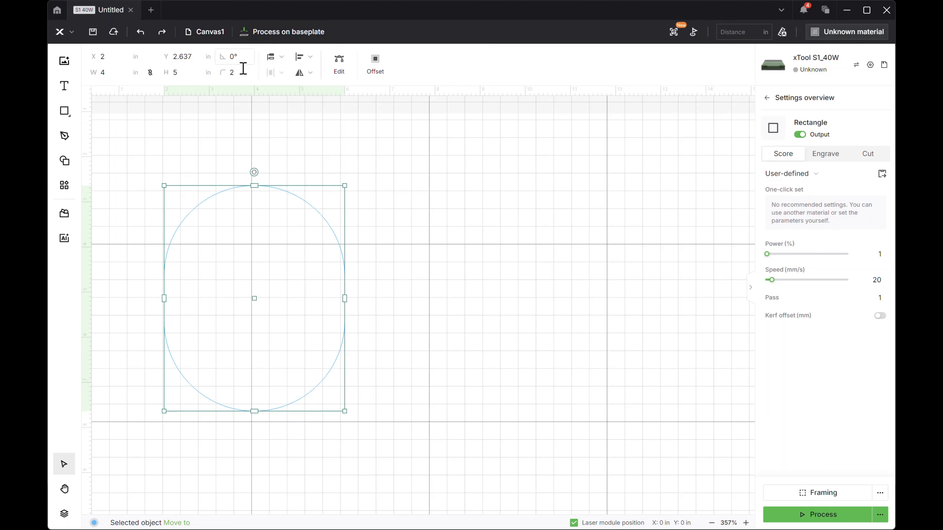
# Reset the rectangle's corner radius to 0 and move it up to about X 2.66, Y 1.28 in.
pyautogui.click(245, 73)
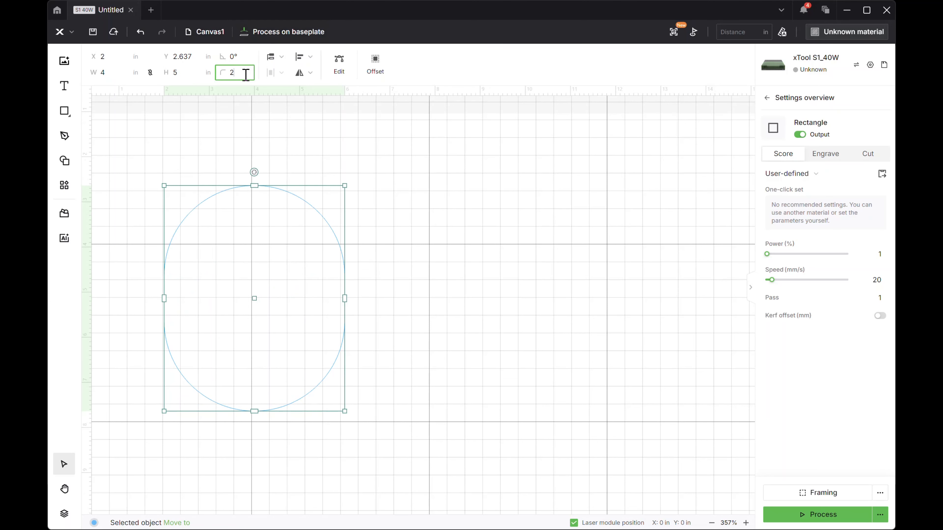
pyautogui.click(247, 190)
pyautogui.moveTo(226, 189); pyautogui.dragTo(256, 127)
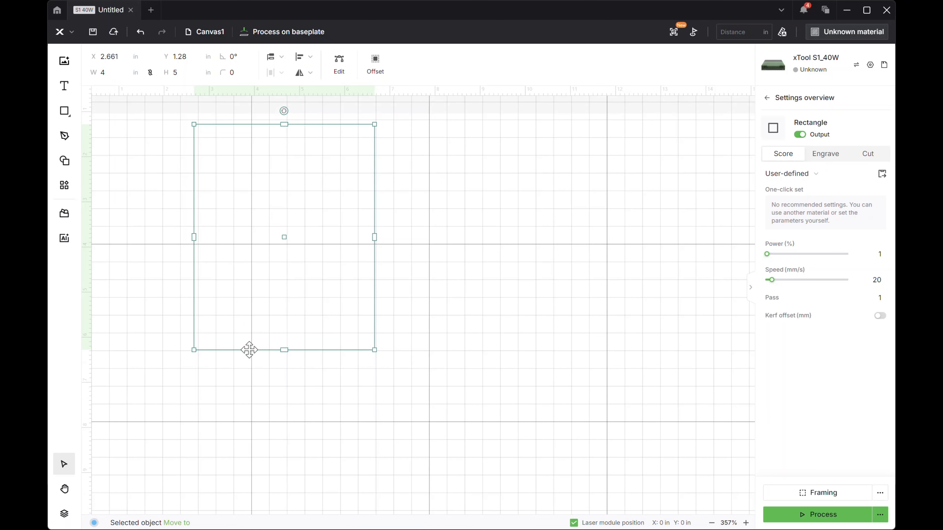
# Draw a second rectangle about 2.28 by 3.64 in below the first one.
pyautogui.scroll(-4, 248, 346)
pyautogui.scroll(2, 243, 217)
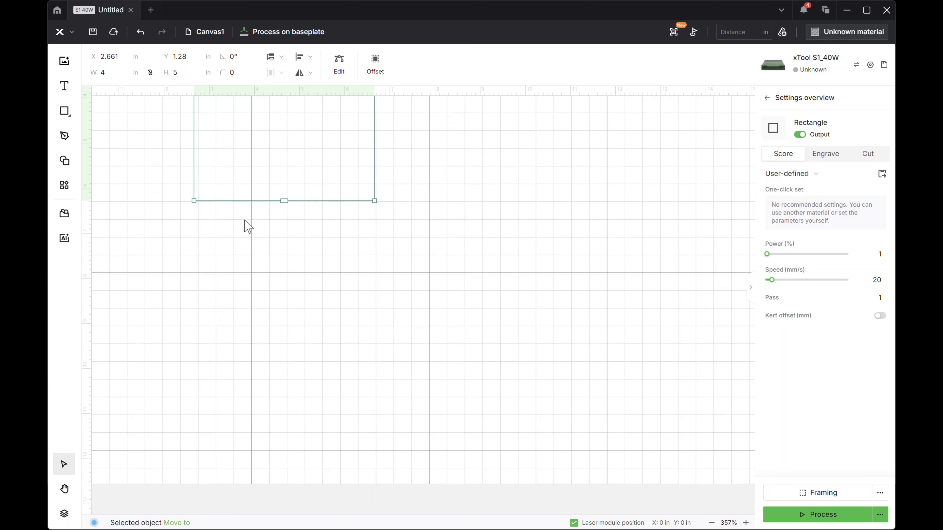
pyautogui.press('r')
pyautogui.moveTo(225, 231)
pyautogui.mouseDown()
pyautogui.moveTo(360, 371)
pyautogui.moveTo(328, 395)
pyautogui.mouseUp()
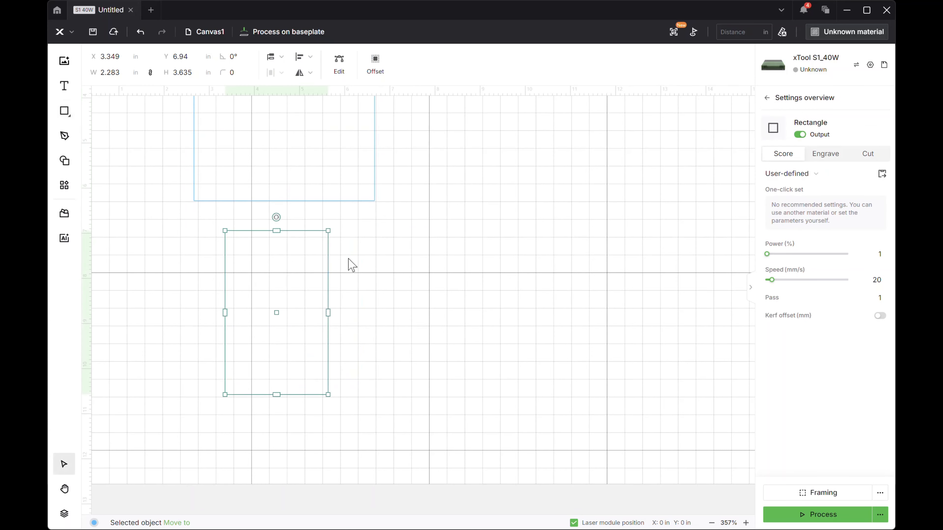
# Select both rectangles together and align their left edges.
pyautogui.scroll(5, 349, 263)
pyautogui.scroll(-4, 362, 276)
pyautogui.click(351, 287)
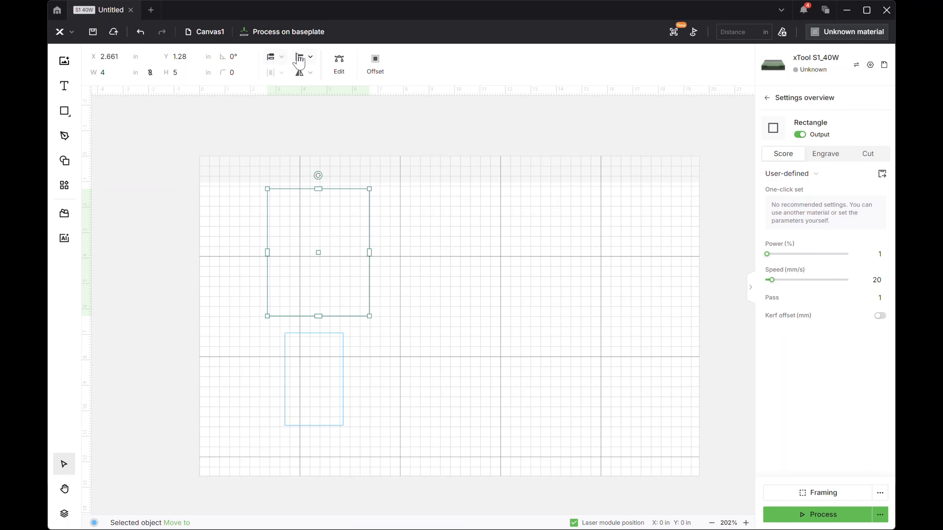
pyautogui.click(311, 58)
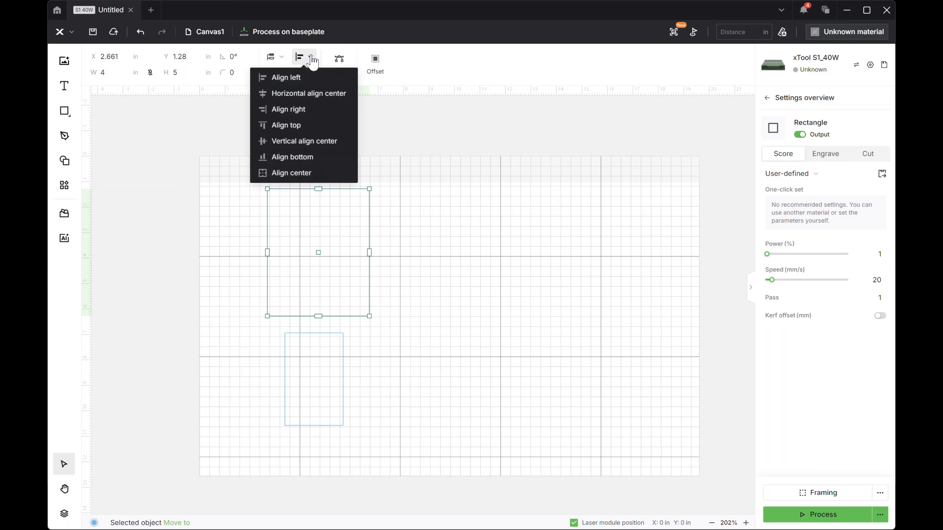
pyautogui.click(285, 385)
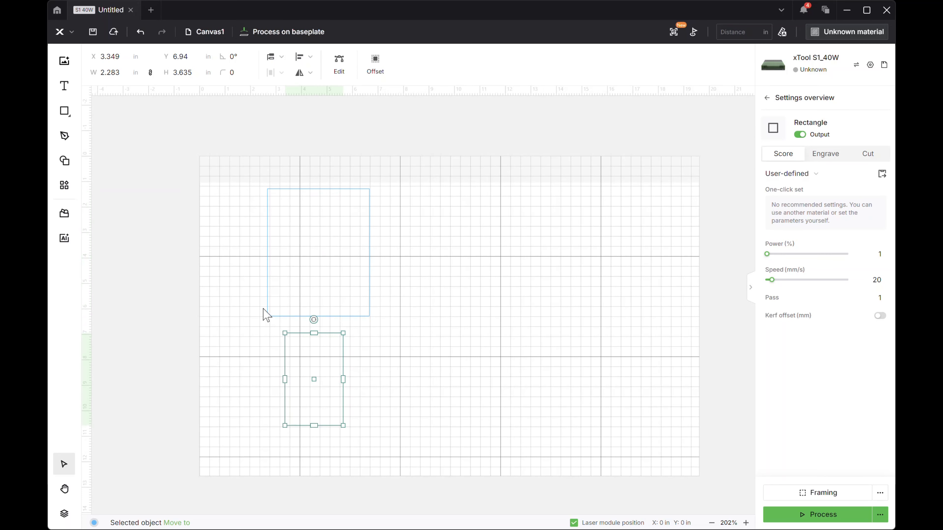
pyautogui.keyDown('shift'); pyautogui.click(267, 315); pyautogui.keyUp('shift')
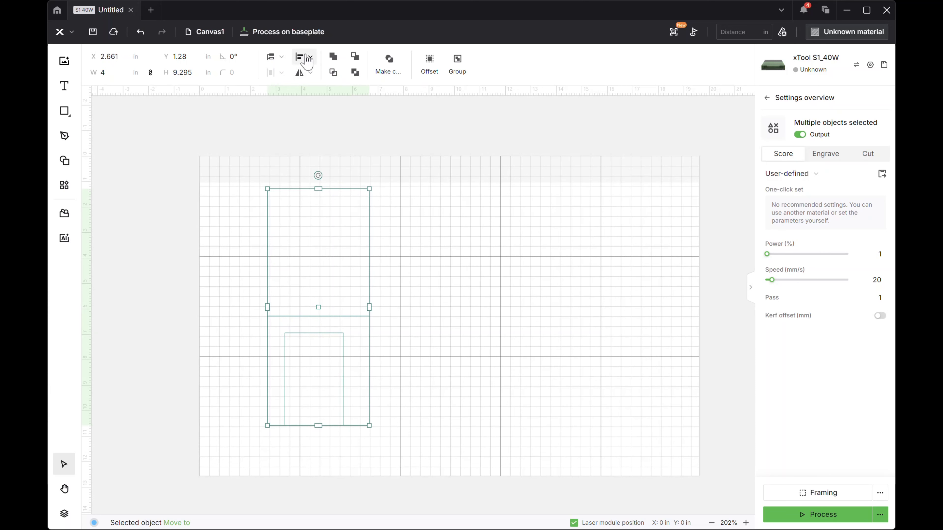
pyautogui.moveTo(214, 243); pyautogui.dragTo(301, 397)
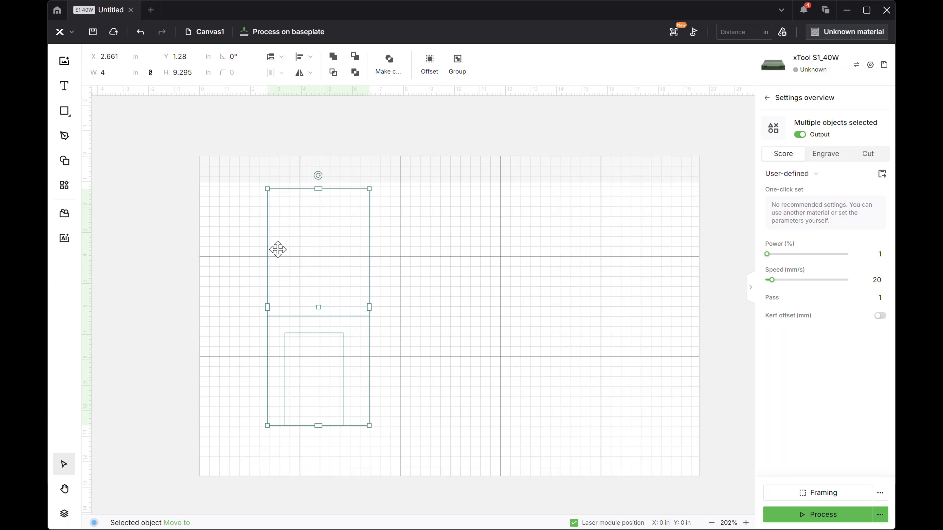
pyautogui.click(310, 56)
pyautogui.click(293, 78)
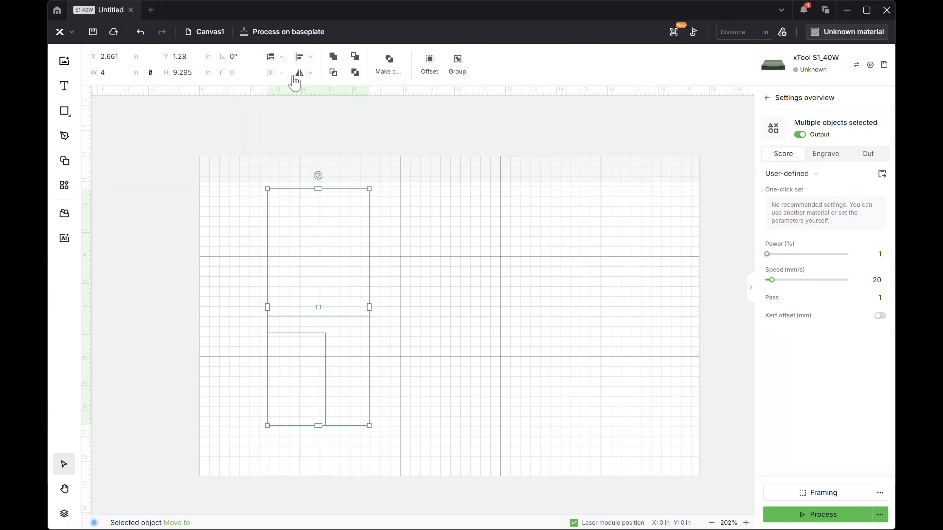
# Align the right edges of the two rectangles and deselect them.
pyautogui.click(311, 57)
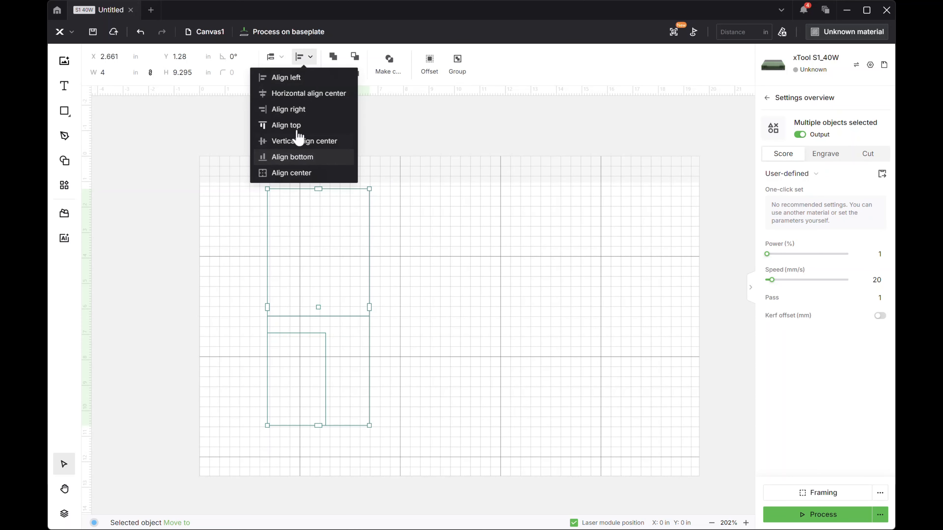
pyautogui.click(297, 110)
pyautogui.click(454, 270)
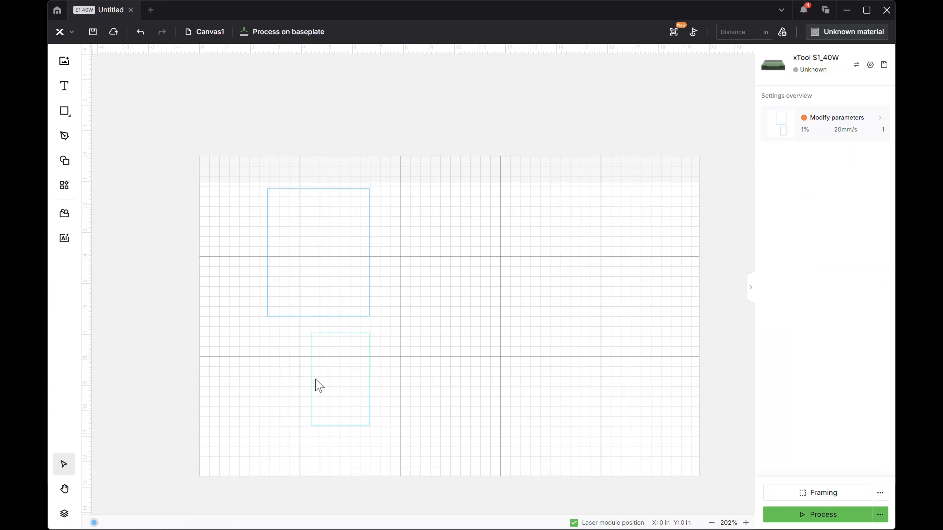
# Move the smaller rectangle to about X 8.53, Y 1.96 in, beside the larger one, and align their top edges.
pyautogui.moveTo(328, 376); pyautogui.dragTo(416, 187)
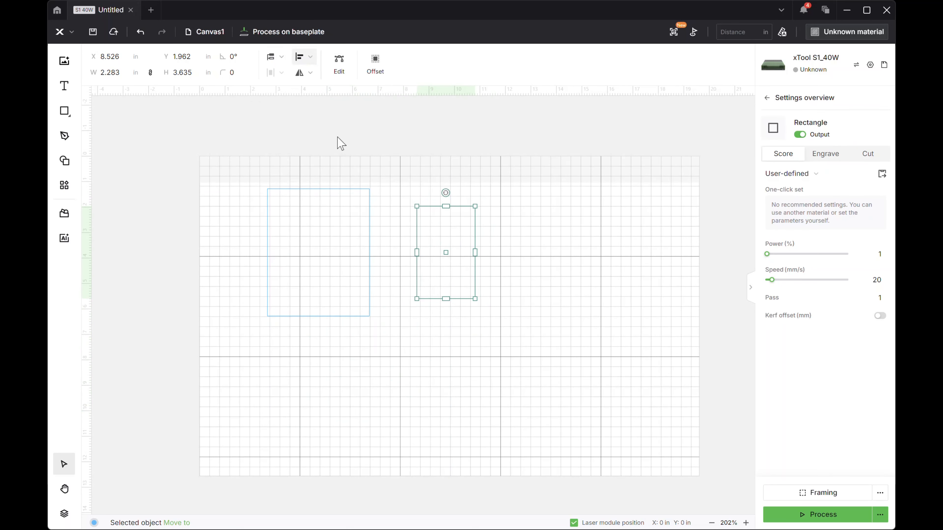
pyautogui.moveTo(248, 228); pyautogui.dragTo(561, 255)
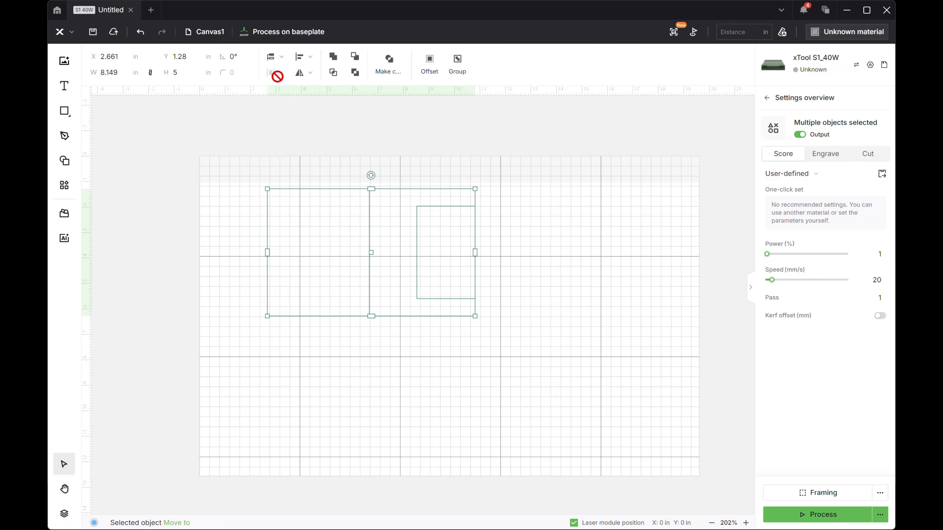
pyautogui.click(309, 57)
pyautogui.click(305, 129)
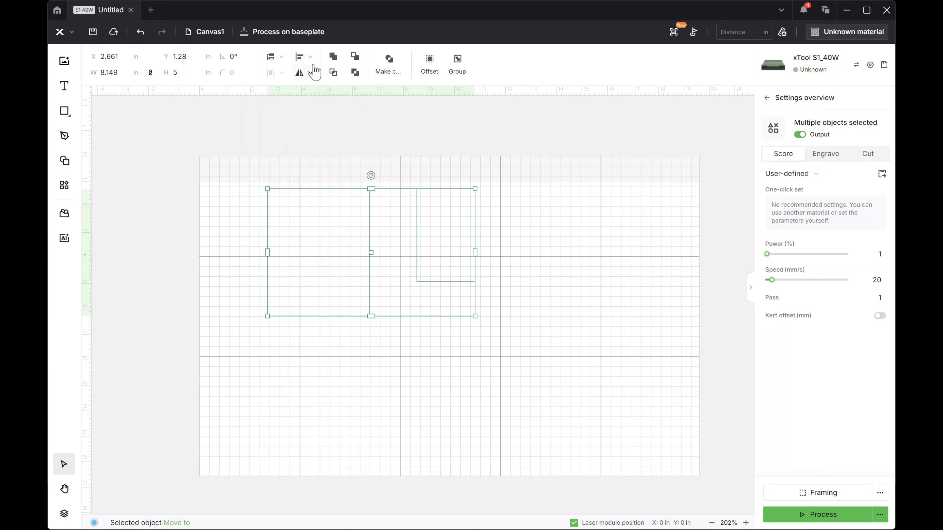
# Align the bottom edges of the two rectangles and deselect them.
pyautogui.click(309, 57)
pyautogui.click(311, 157)
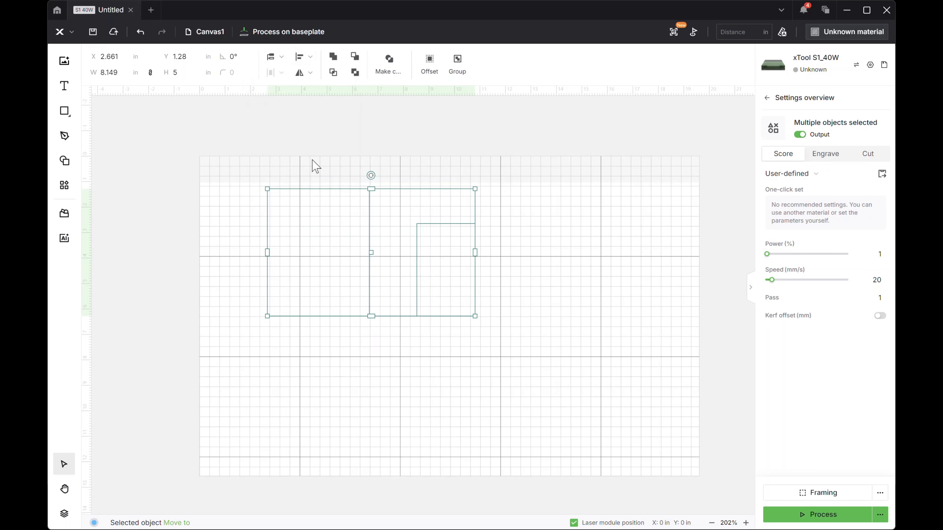
pyautogui.click(584, 335)
# Move the larger rectangle to about X 3.38 in and place the smaller one inside it.
pyautogui.moveTo(333, 246); pyautogui.dragTo(361, 242)
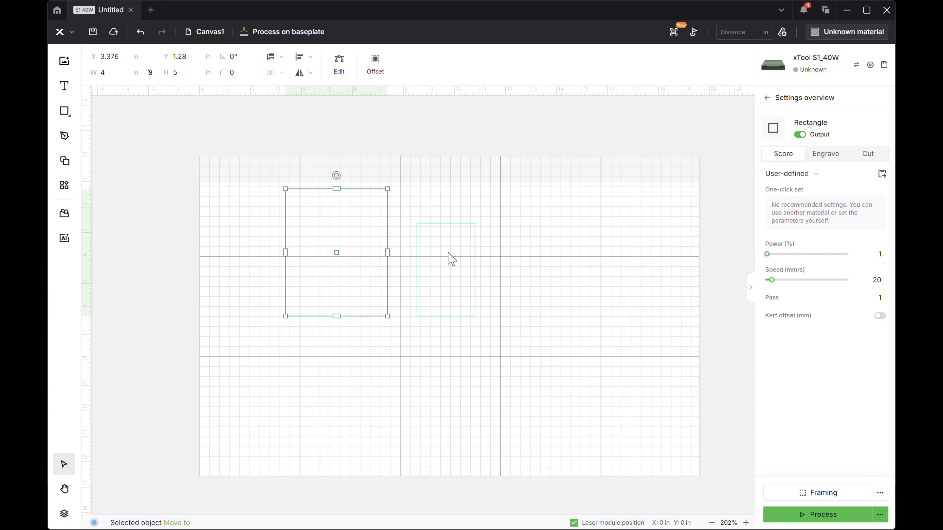
pyautogui.moveTo(448, 257); pyautogui.dragTo(355, 248)
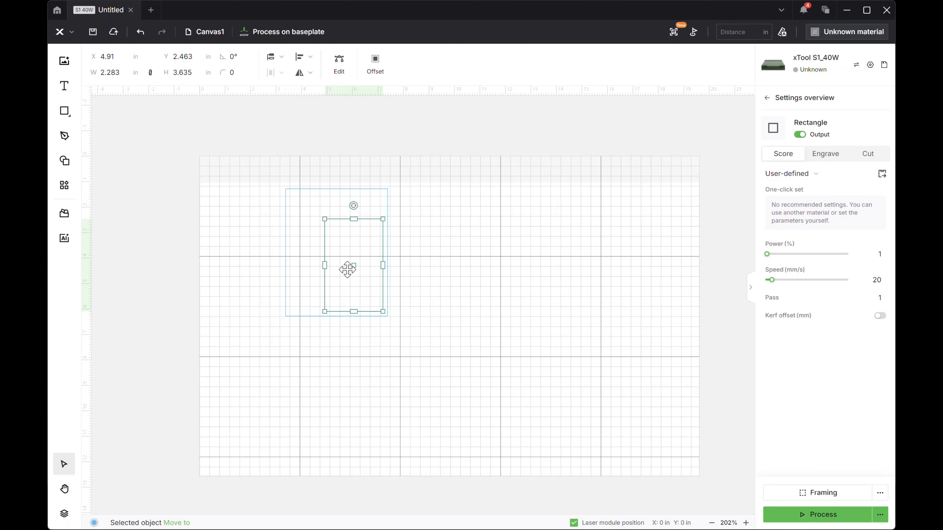
# Paste two copies of the smaller rectangle and nest them inside it at about 1.69 by 2.68 in and 1.36 by 2.17 in.
pyautogui.hotkey('ctrl', 'v')
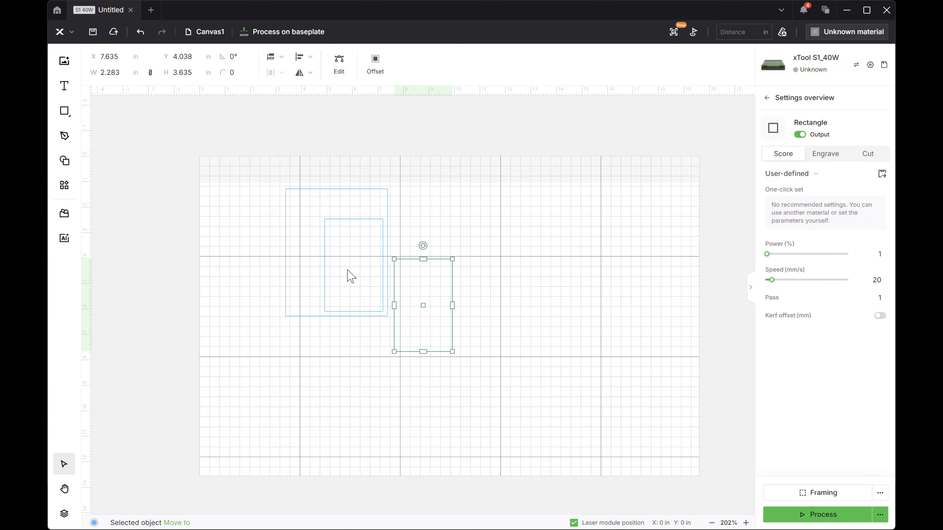
pyautogui.moveTo(392, 258); pyautogui.dragTo(344, 261)
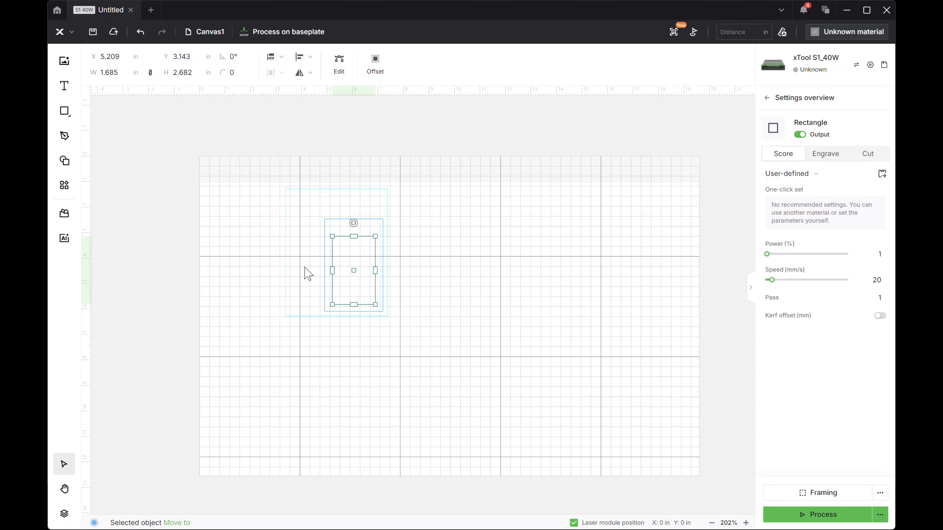
pyautogui.hotkey('ctrl', 'v')
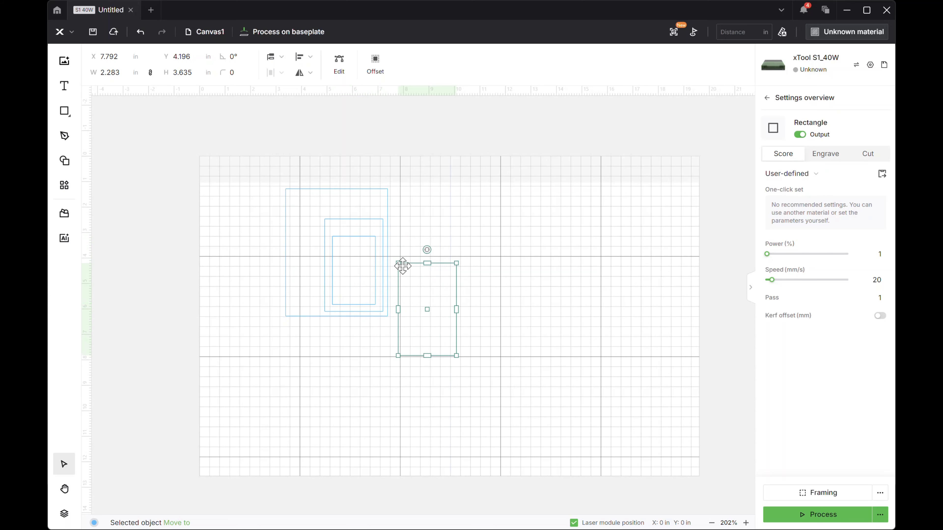
pyautogui.moveTo(398, 263); pyautogui.dragTo(358, 266)
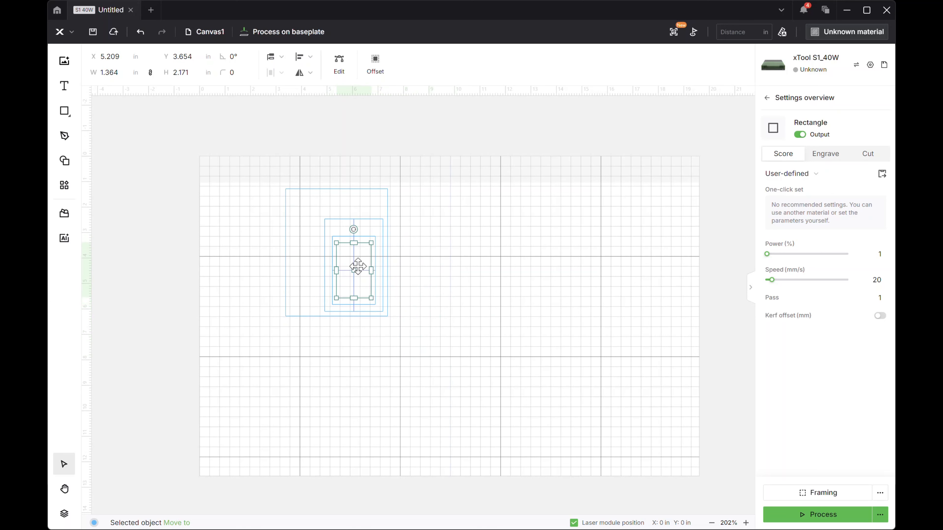
# Select all four rectangles, align them along their right and bottom edges, and deselect them.
pyautogui.moveTo(452, 237); pyautogui.dragTo(252, 336)
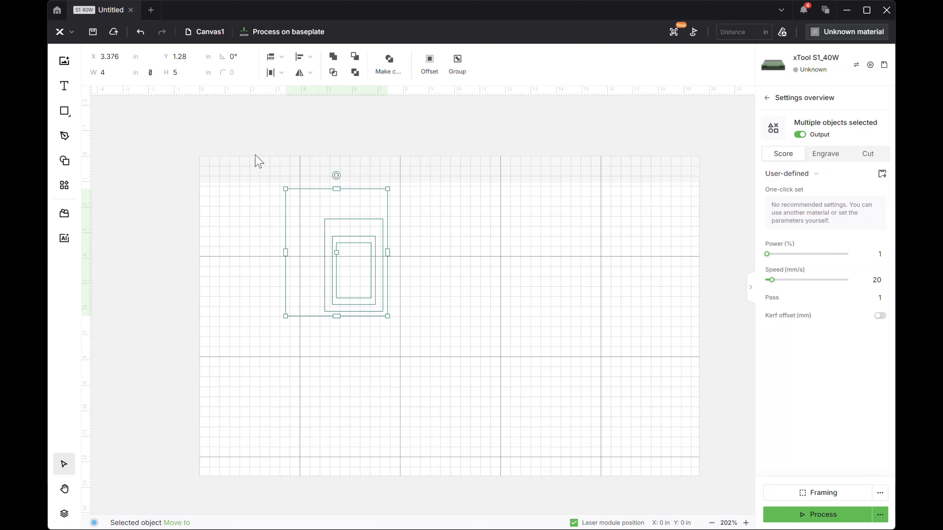
pyautogui.click(307, 56)
pyautogui.click(303, 109)
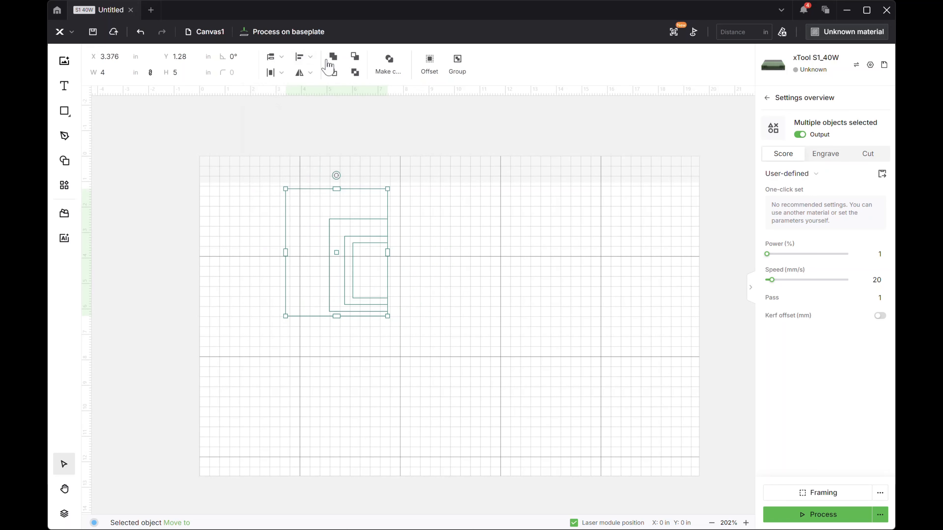
pyautogui.click(307, 58)
pyautogui.click(307, 159)
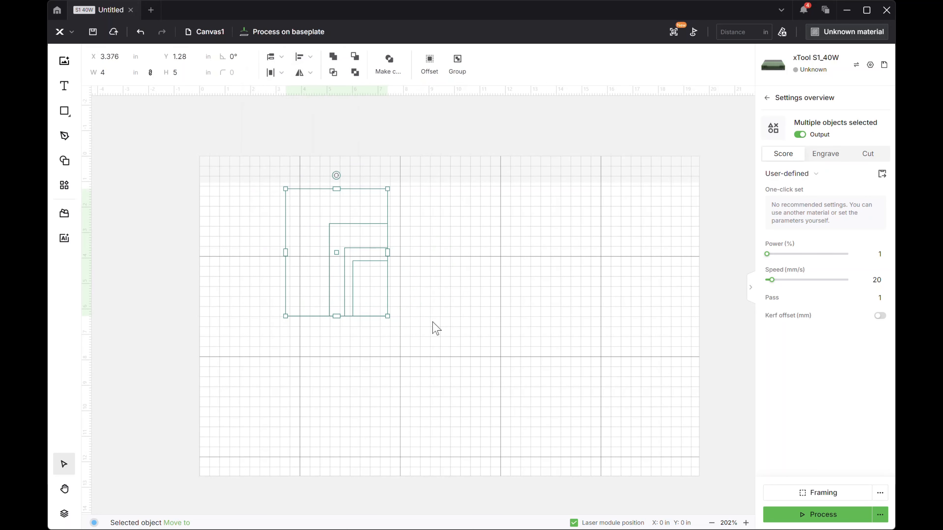
pyautogui.click(254, 207)
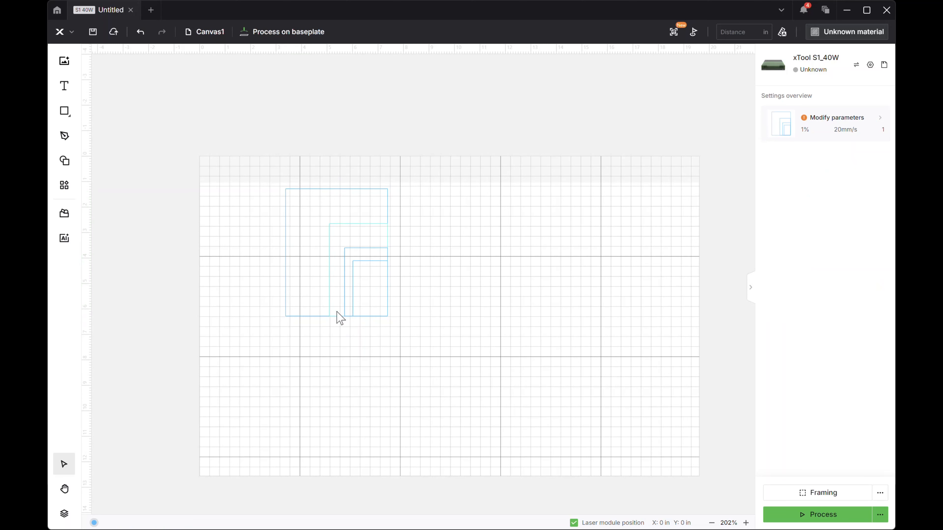
# Shrink the second-largest rectangle from its upper-left corner to about 1.98 by 3.15 in and deselect it.
pyautogui.click(339, 232)
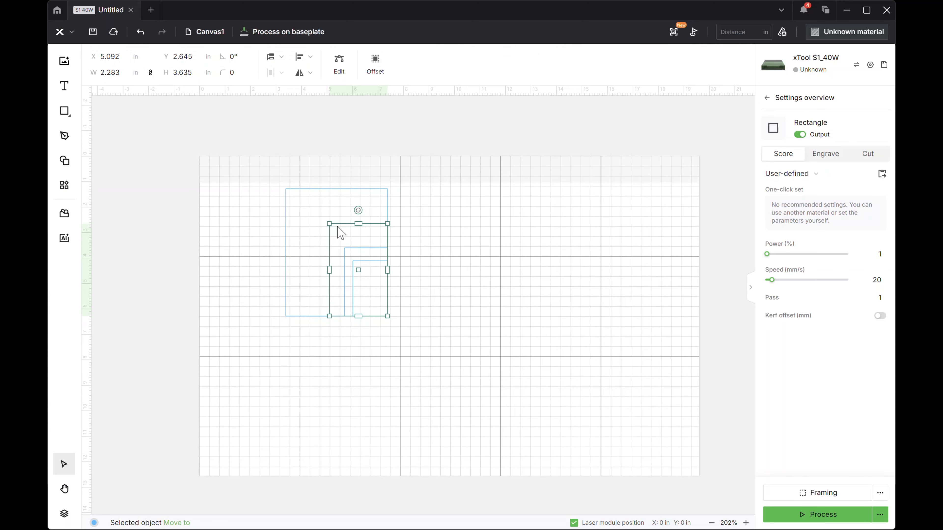
pyautogui.moveTo(330, 222); pyautogui.dragTo(343, 238)
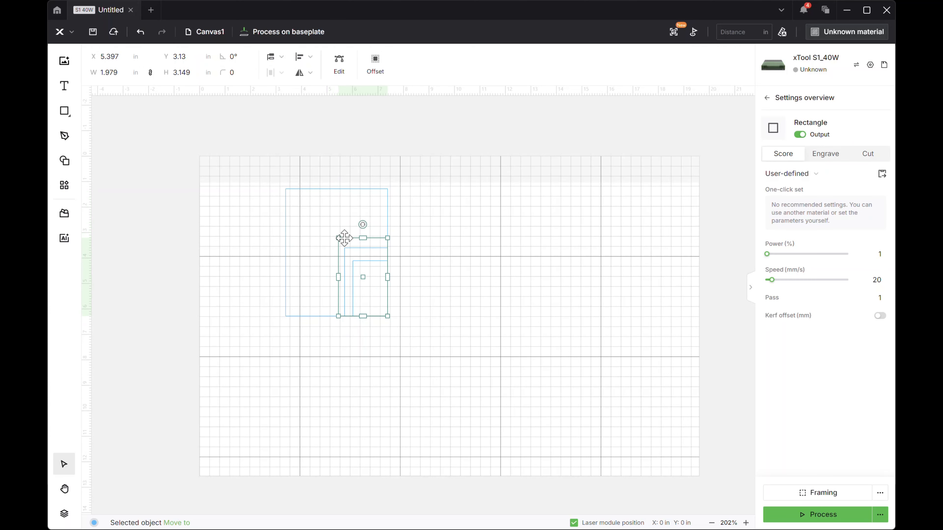
pyautogui.click(457, 257)
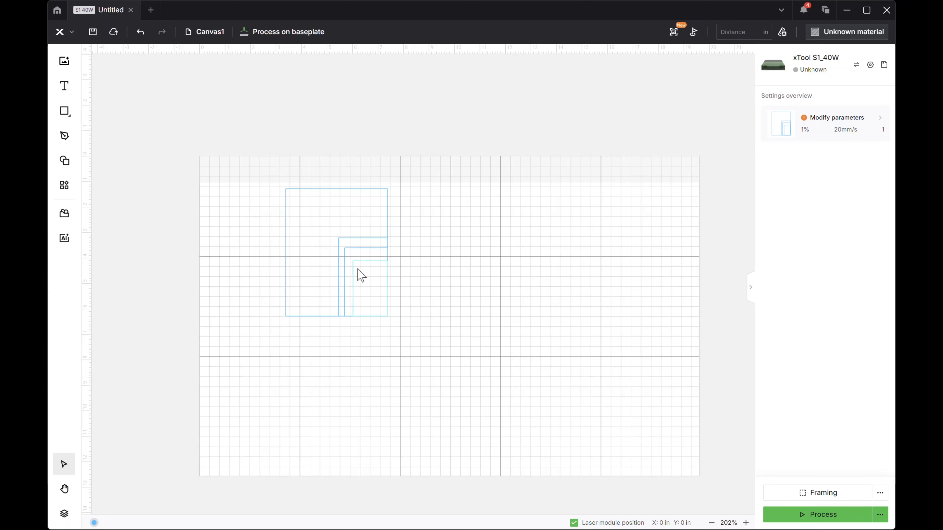
# Select all four rectangles, align them on their horizontal centers, and deselect them.
pyautogui.click(347, 256)
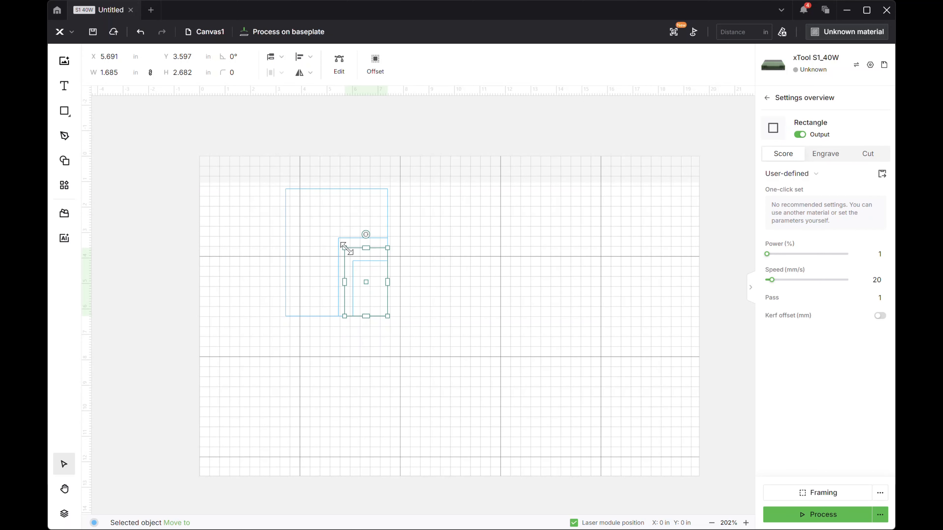
pyautogui.click(315, 280)
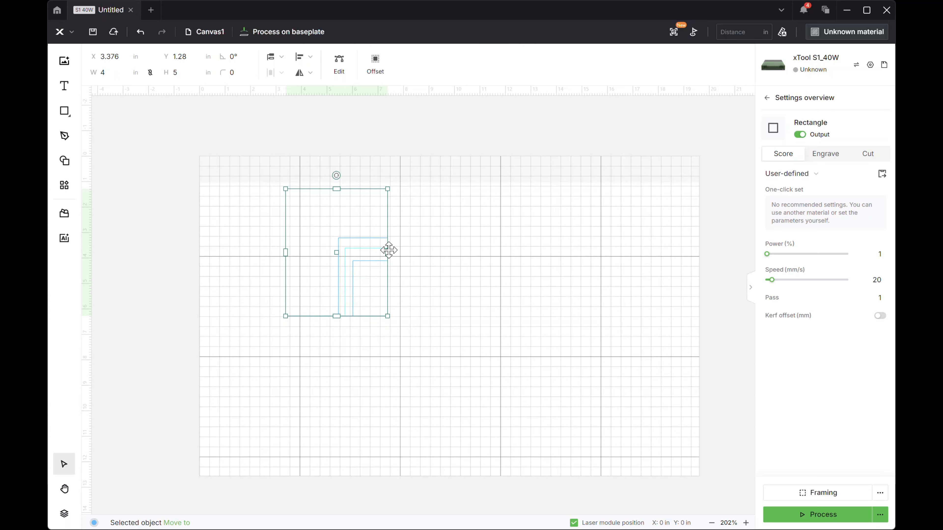
pyautogui.click(532, 227)
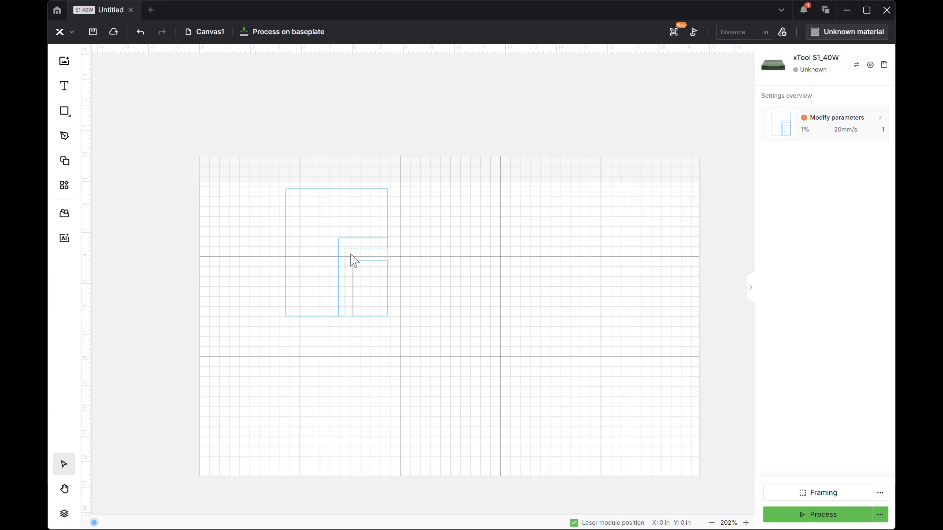
pyautogui.click(363, 239)
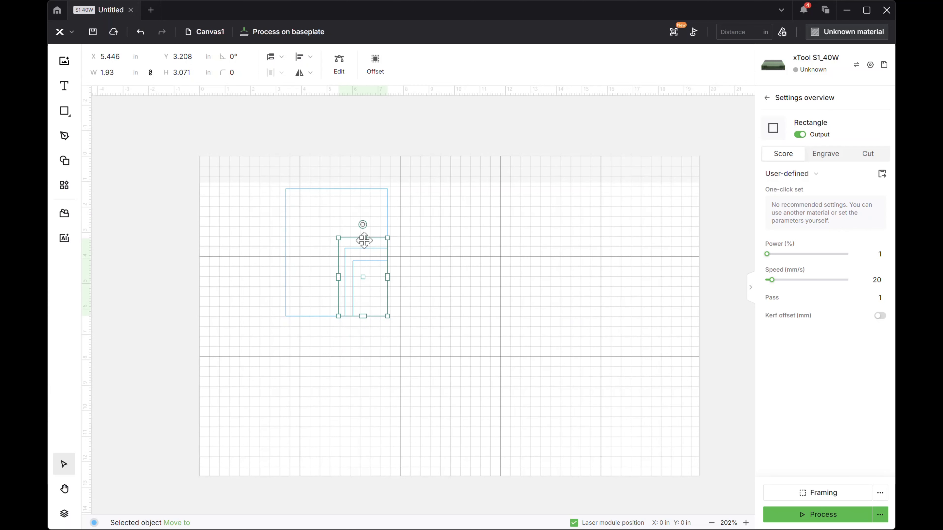
pyautogui.moveTo(259, 173); pyautogui.dragTo(411, 334)
pyautogui.click(302, 56)
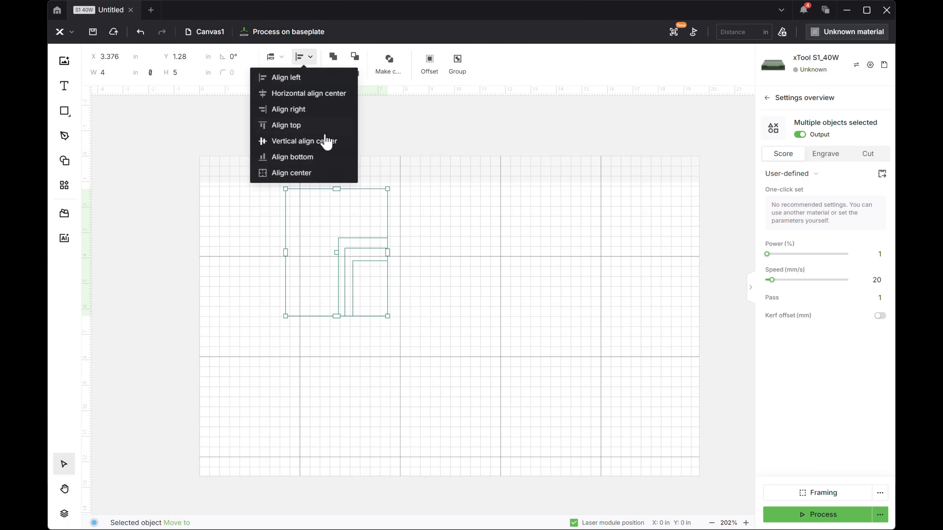
pyautogui.click(296, 93)
pyautogui.click(427, 285)
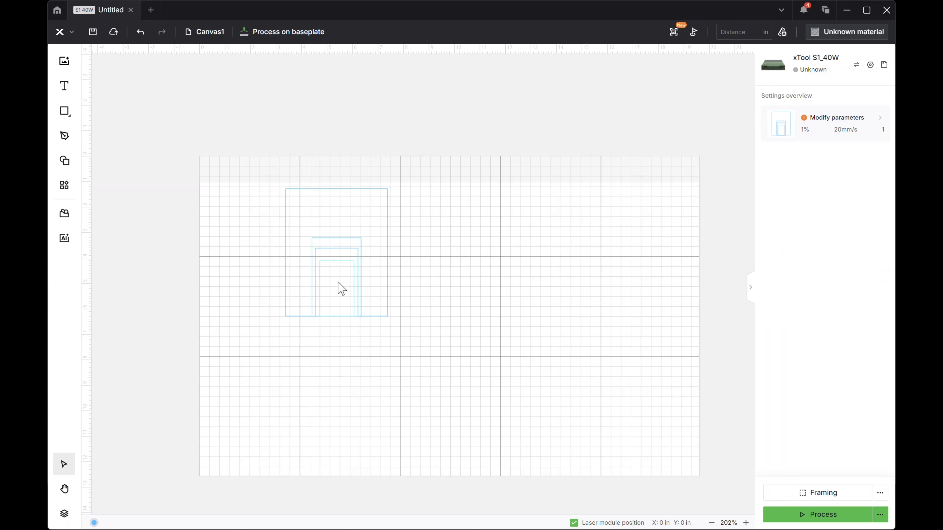
# Align the four rectangles on their vertical centers and move the whole set to about X 2.32 in.
pyautogui.moveTo(258, 240); pyautogui.dragTo(430, 319)
pyautogui.click(304, 55)
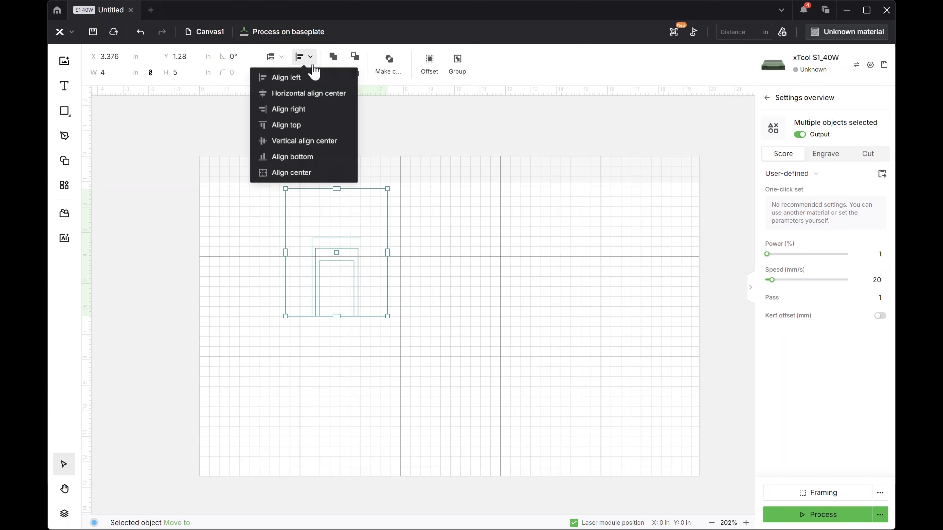
pyautogui.click(288, 140)
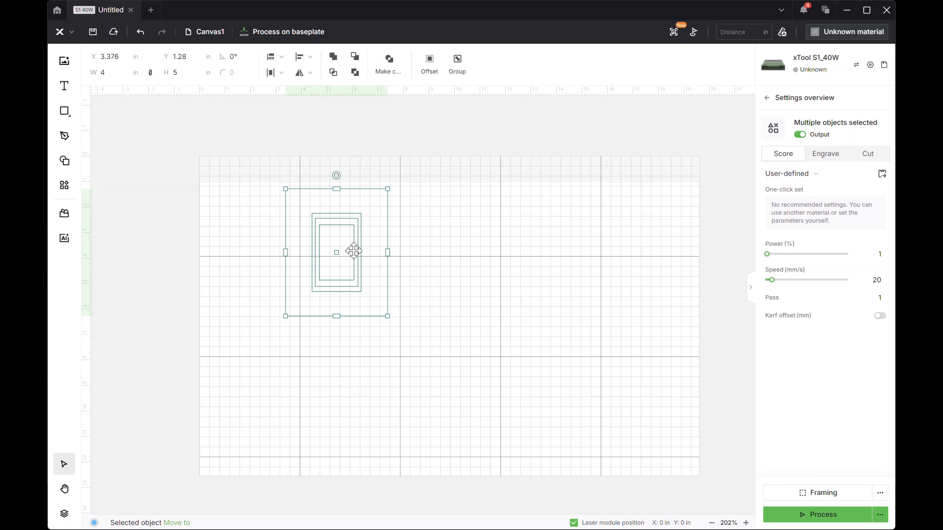
pyautogui.moveTo(354, 251); pyautogui.dragTo(327, 249)
pyautogui.click(416, 246)
# Move the outer rectangle alone to about X 1.29 in and shift the three inner rectangles slightly down.
pyautogui.click(341, 248)
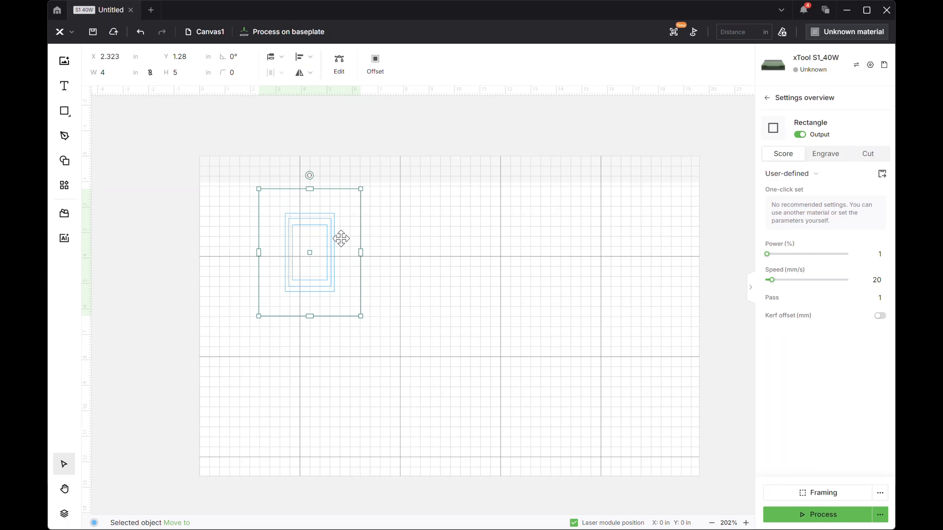
pyautogui.click(322, 238)
pyautogui.click(363, 240)
pyautogui.moveTo(359, 234); pyautogui.dragTo(332, 235)
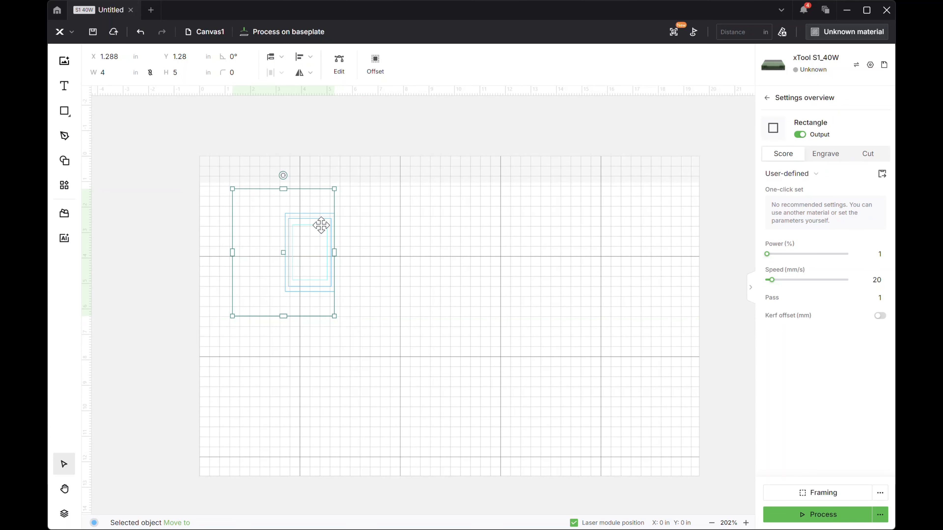
pyautogui.moveTo(364, 204); pyautogui.dragTo(314, 296)
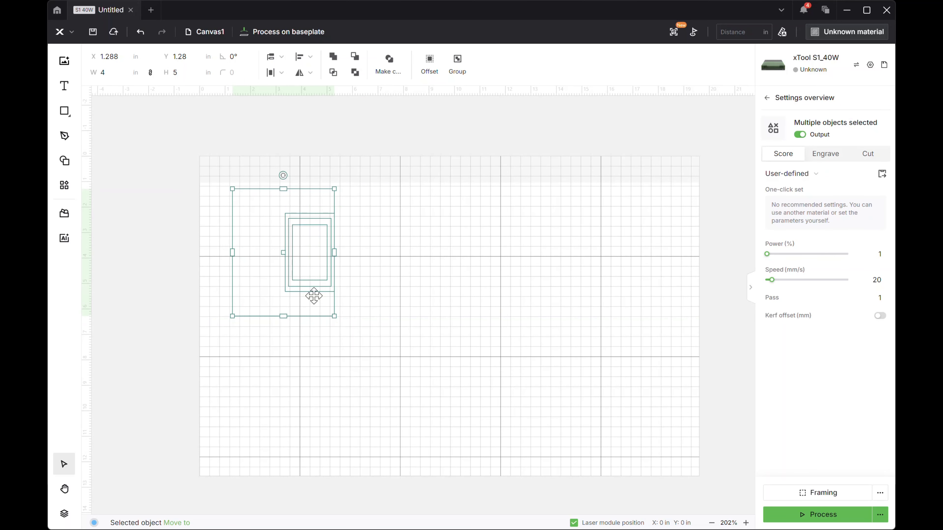
pyautogui.click(312, 242)
pyautogui.moveTo(311, 242); pyautogui.dragTo(314, 262)
pyautogui.click(393, 240)
# Select all four rectangles, align them vertically centered, and apply Align center to nest them on one common center.
pyautogui.moveTo(406, 296); pyautogui.dragTo(210, 238)
pyautogui.click(307, 57)
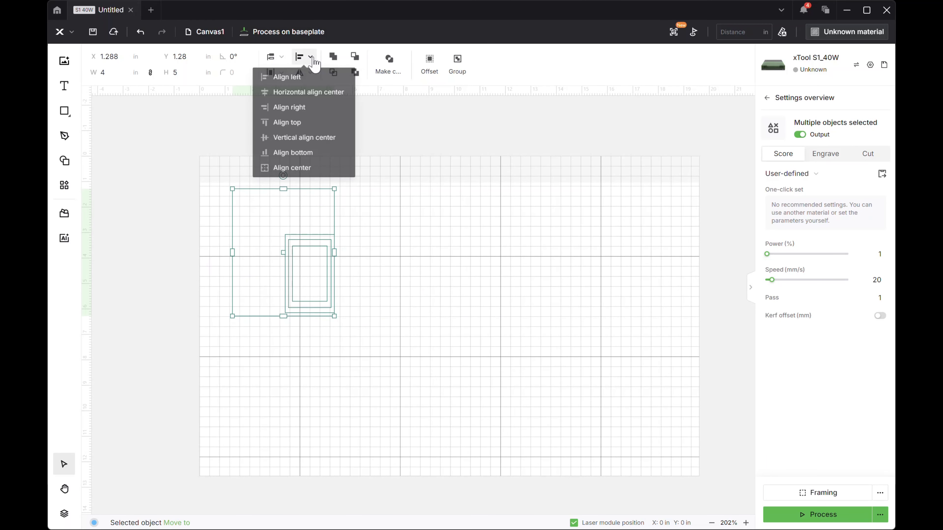
pyautogui.click(316, 146)
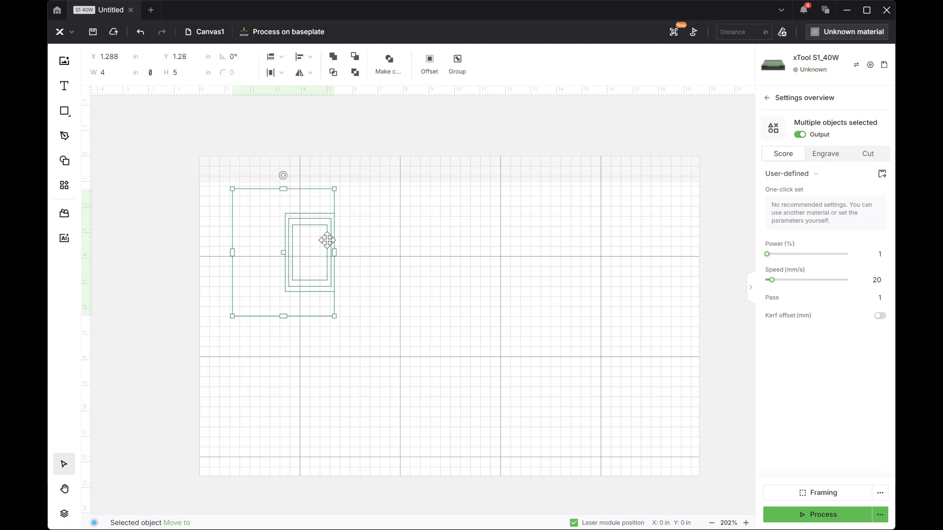
pyautogui.click(307, 62)
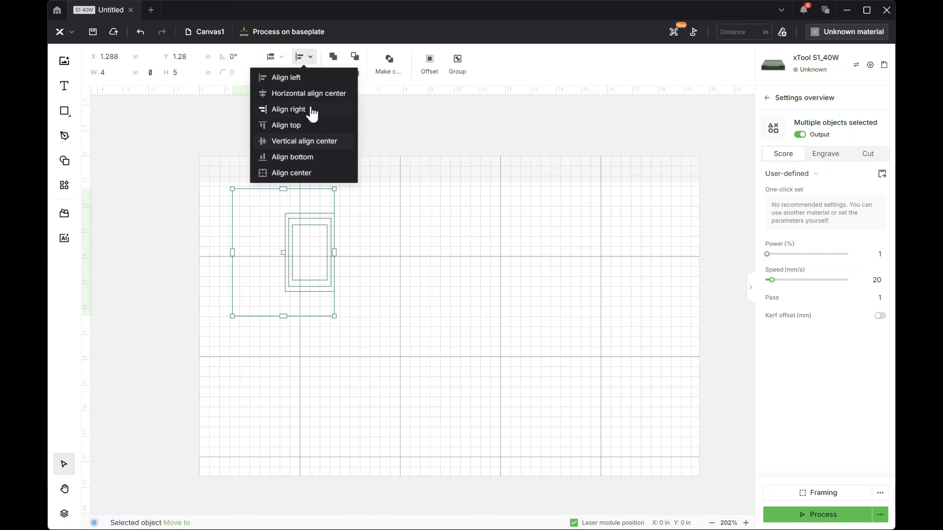
pyautogui.click(285, 177)
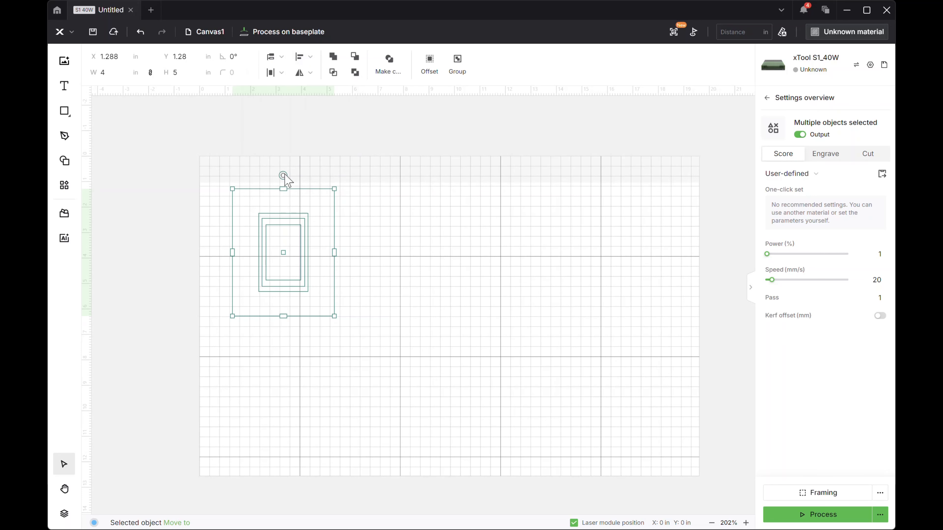
pyautogui.click(369, 248)
pyautogui.click(279, 258)
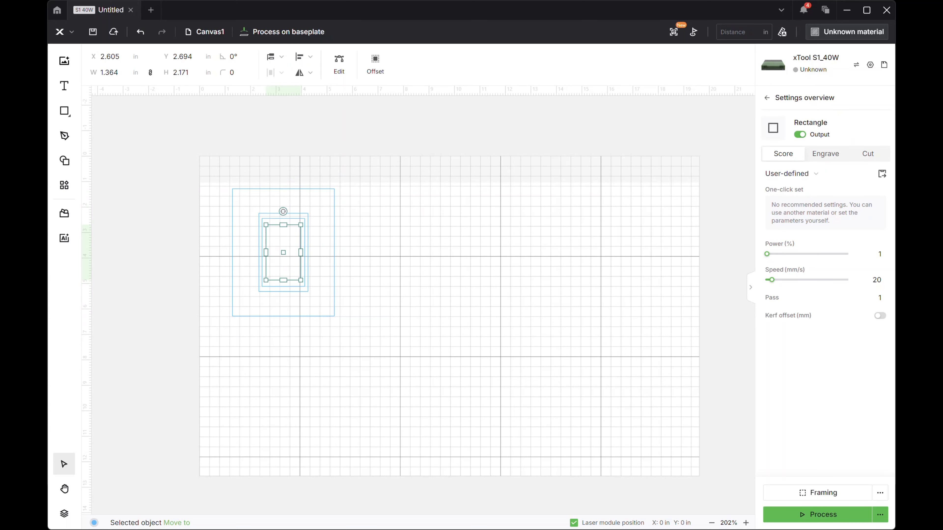
pyautogui.click(351, 235)
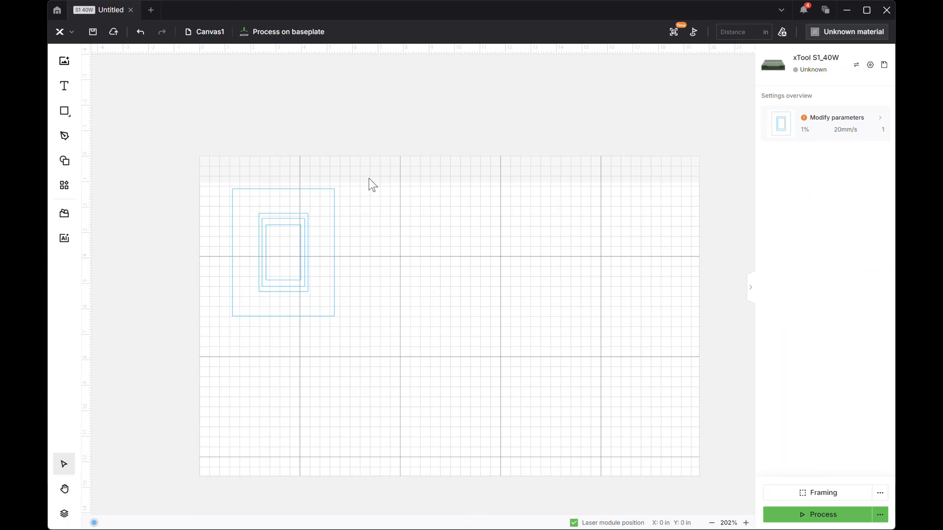
# Delete all four rectangles and draw a new rectangle about 2.59 by 5.37 in on the empty canvas.
pyautogui.moveTo(369, 179); pyautogui.dragTo(219, 326)
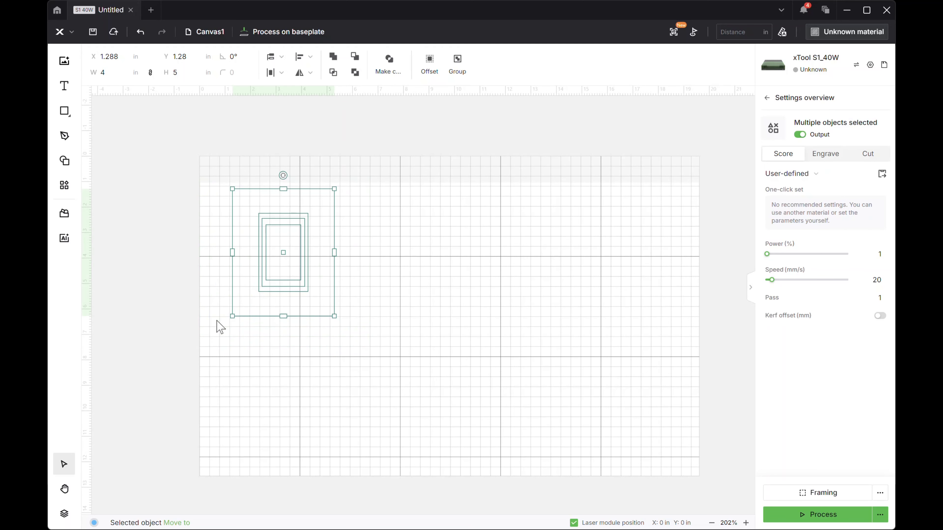
pyautogui.press('Delete')
pyautogui.click(65, 110)
pyautogui.moveTo(271, 215); pyautogui.dragTo(338, 352)
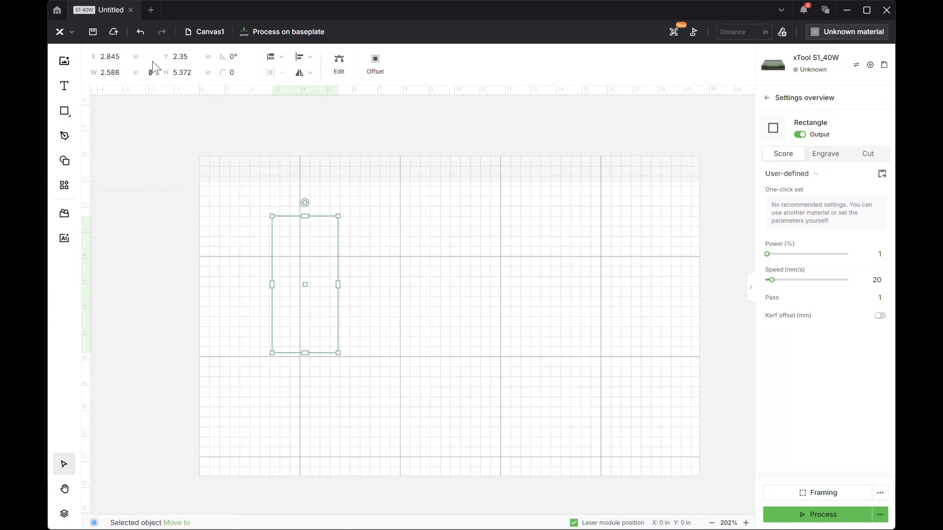
# Set the new rectangle's width to 0.5 in and its height to 4 in.
pyautogui.moveTo(120, 72); pyautogui.dragTo(105, 72)
pyautogui.write('.0')
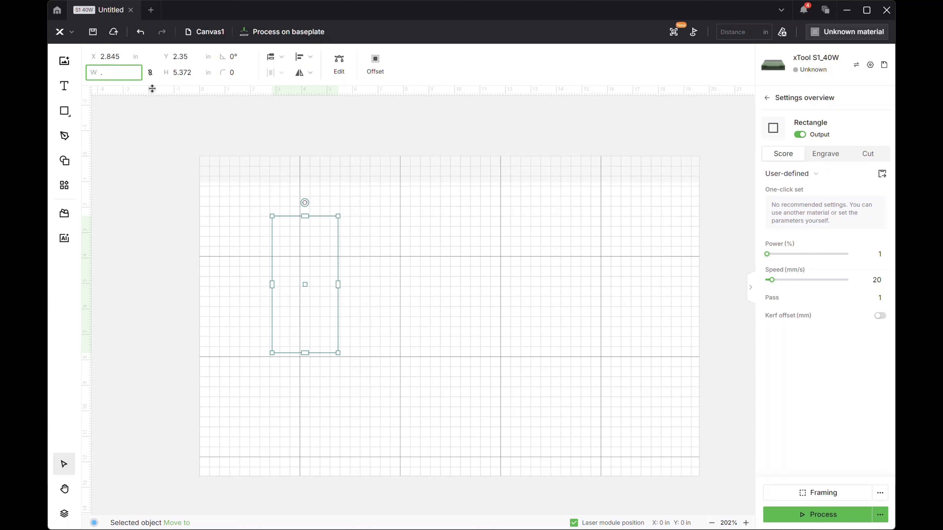
pyautogui.moveTo(196, 72); pyautogui.dragTo(165, 76)
pyautogui.write('0')
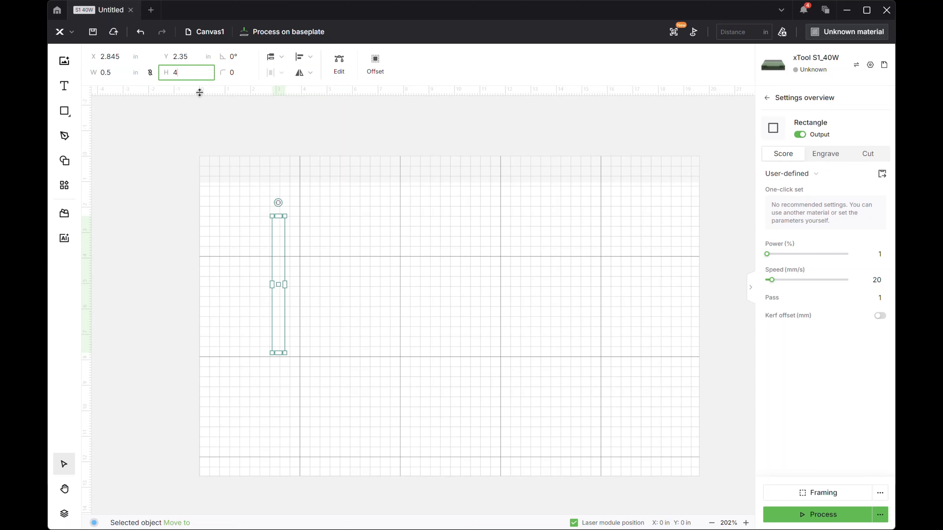
pyautogui.press('Return')
pyautogui.click(262, 230)
# Duplicate the narrow rectangle into a row of five unevenly spaced strips and delete the extra lower copy.
pyautogui.click(275, 244)
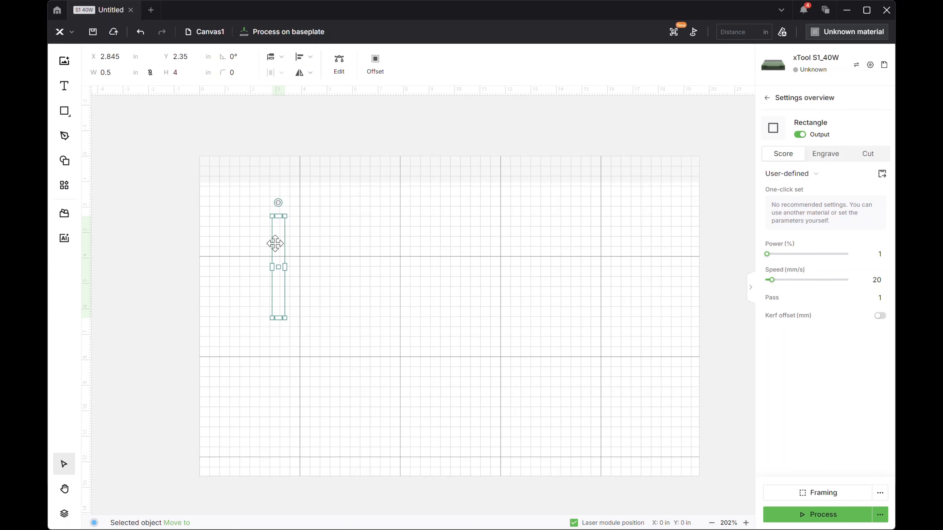
pyautogui.moveTo(275, 243); pyautogui.dragTo(343, 244)
pyautogui.moveTo(438, 295); pyautogui.dragTo(398, 240)
pyautogui.click(427, 295)
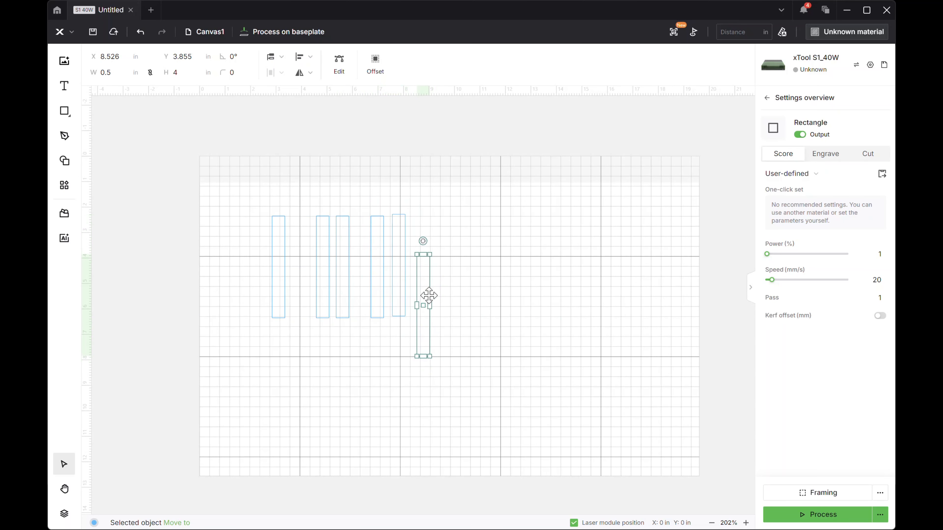
pyautogui.press('Delete')
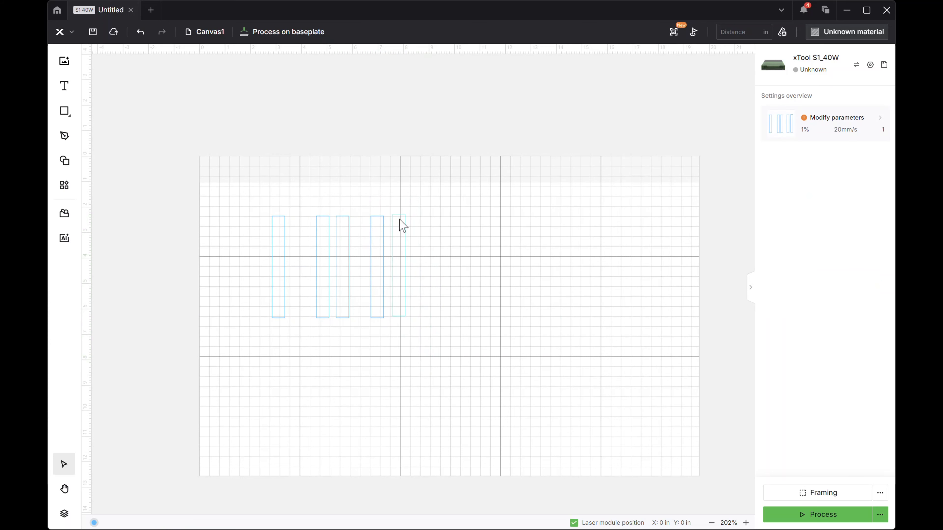
# Select all five strips, align them along their top edges, and deselect them.
pyautogui.moveTo(423, 193); pyautogui.dragTo(175, 344)
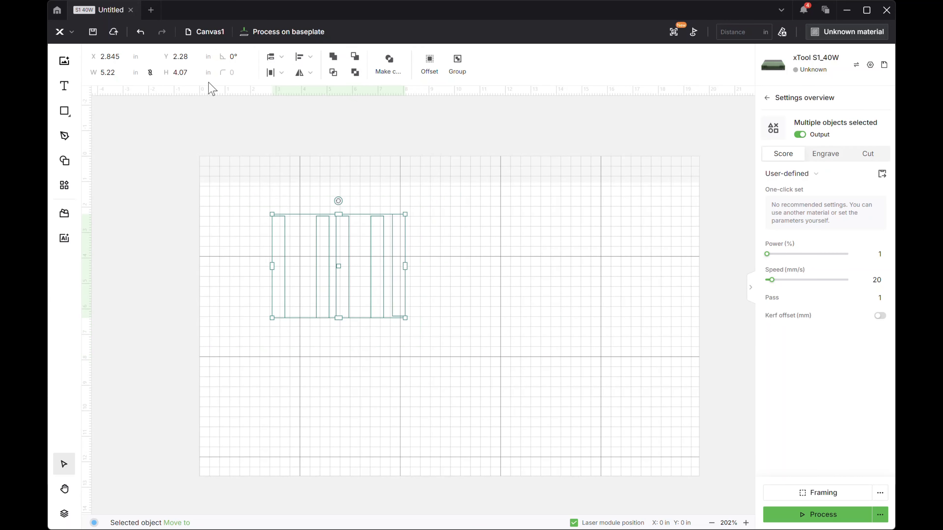
pyautogui.click(310, 58)
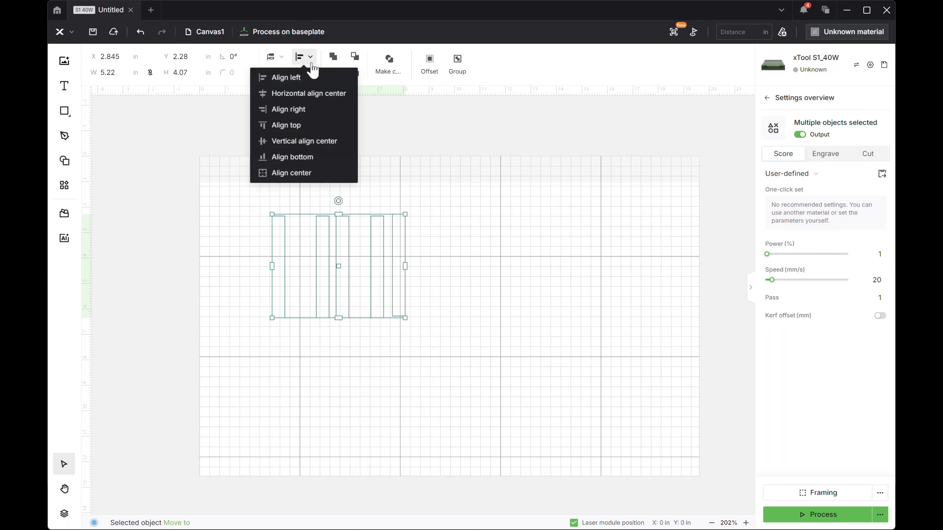
pyautogui.click(289, 126)
pyautogui.click(442, 193)
# Select the five strips again and distribute them horizontally with equal spacing.
pyautogui.moveTo(442, 193); pyautogui.dragTo(245, 351)
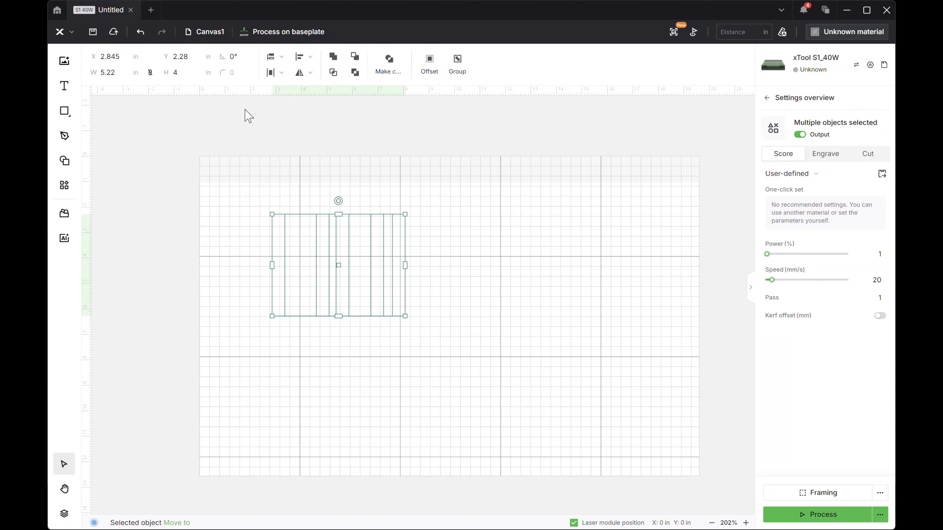
pyautogui.click(281, 72)
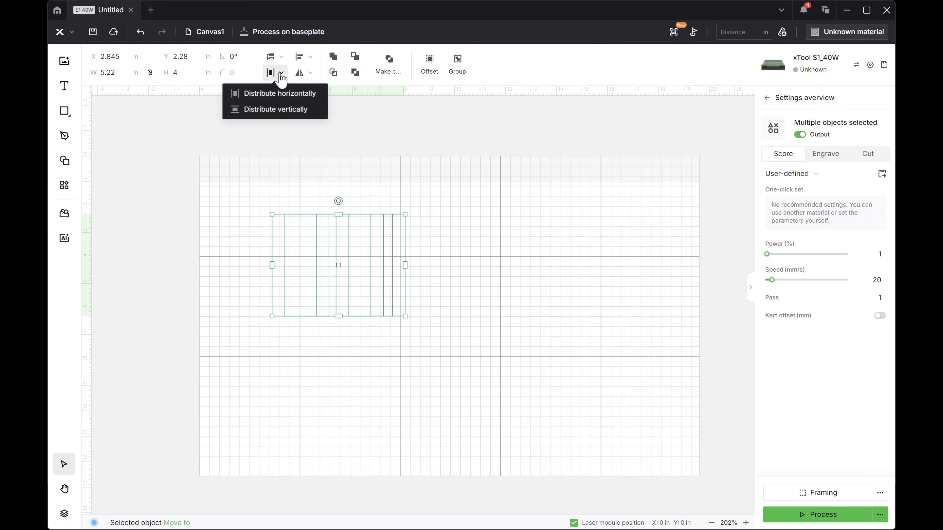
pyautogui.click(285, 101)
pyautogui.click(548, 273)
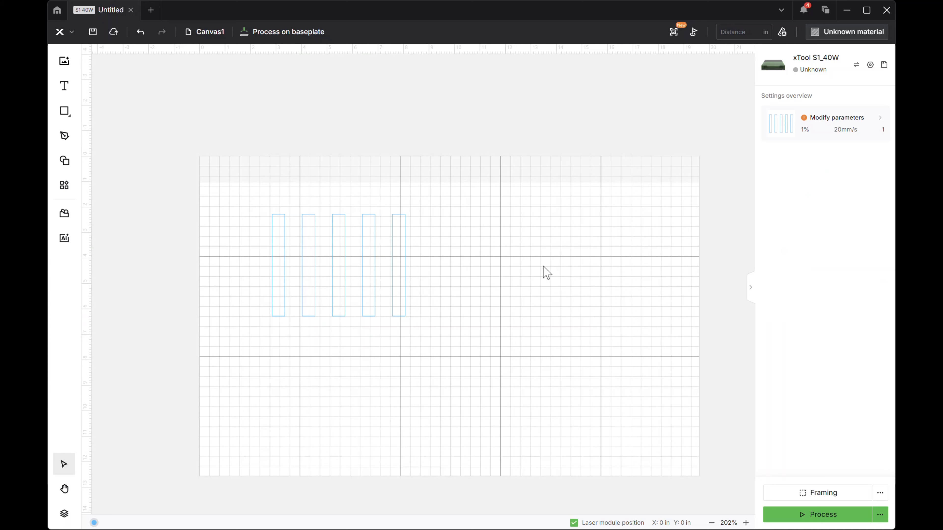
# Select all five strips and set their overall width to 4 in, keeping the height at 4 in.
pyautogui.moveTo(253, 197); pyautogui.dragTo(442, 349)
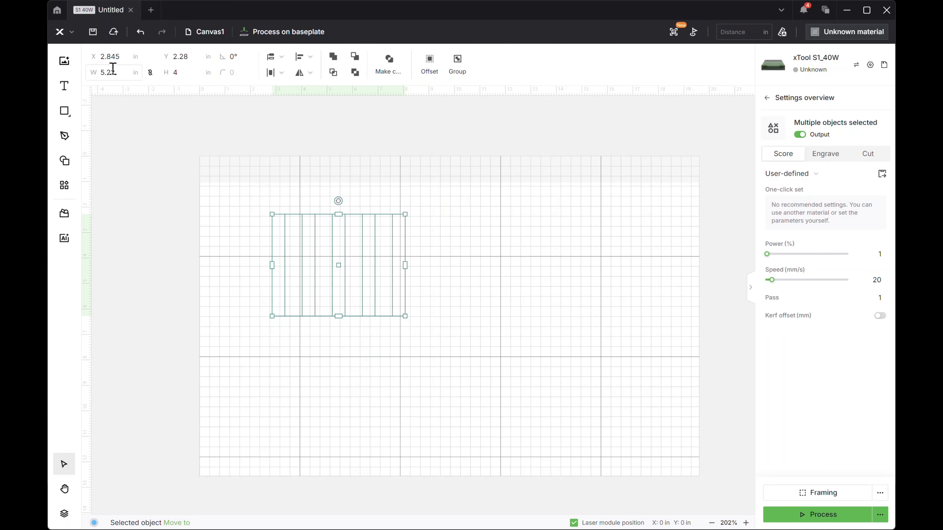
pyautogui.click(151, 73)
pyautogui.click(99, 73)
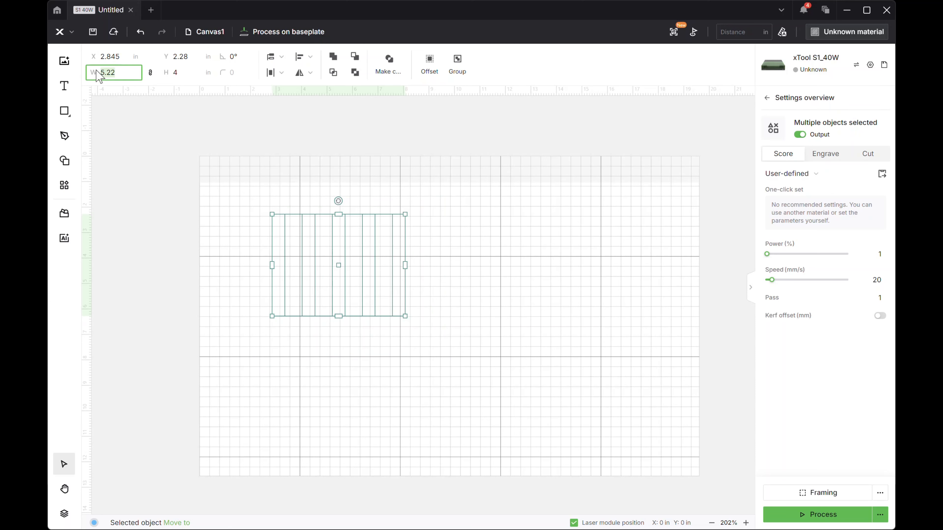
pyautogui.click(151, 74)
pyautogui.click(118, 72)
pyautogui.write('4')
pyautogui.click(187, 72)
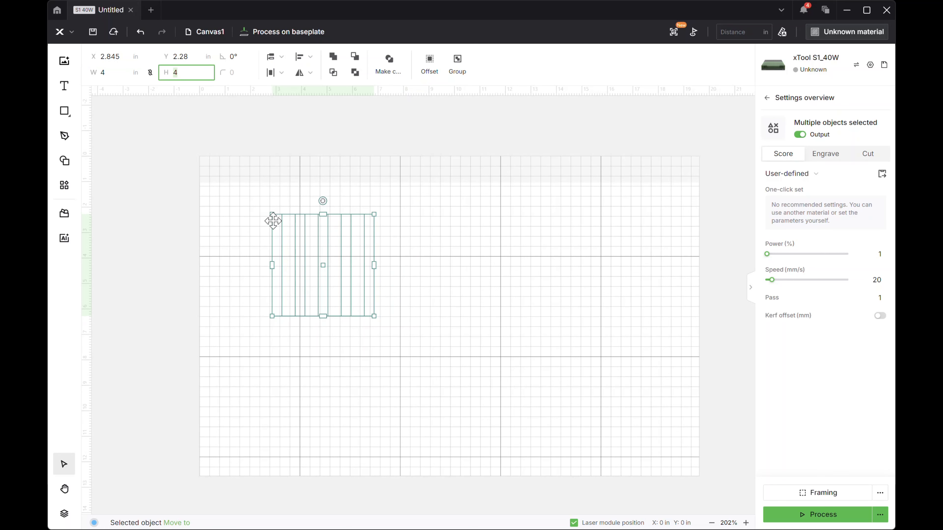
pyautogui.click(391, 223)
# Check the size of each strip one by one and reselect all five together.
pyautogui.click(281, 231)
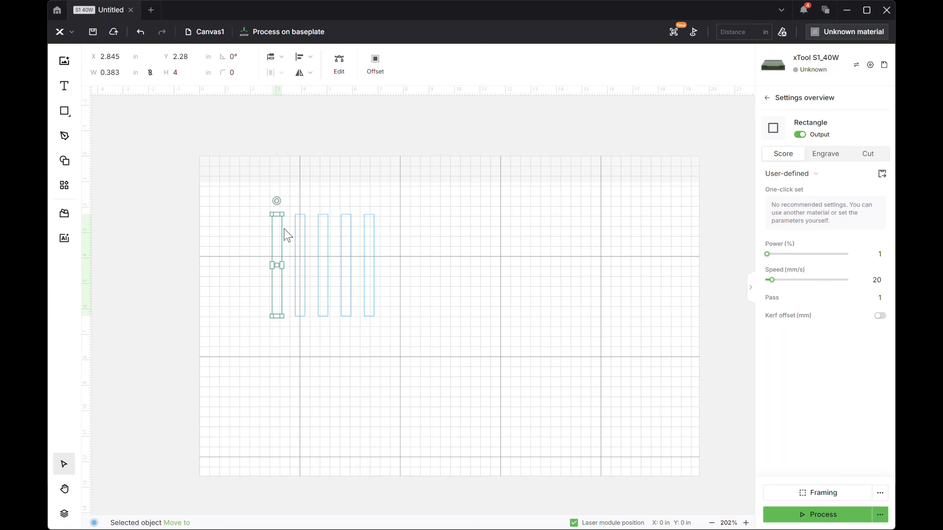
pyautogui.click(299, 235)
pyautogui.click(324, 235)
pyautogui.click(345, 236)
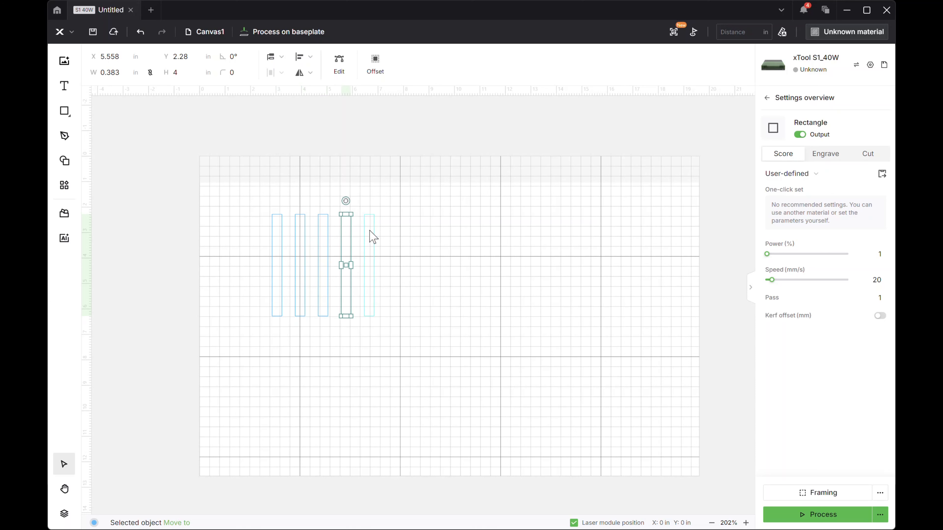
pyautogui.click(371, 232)
pyautogui.moveTo(403, 194); pyautogui.dragTo(240, 318)
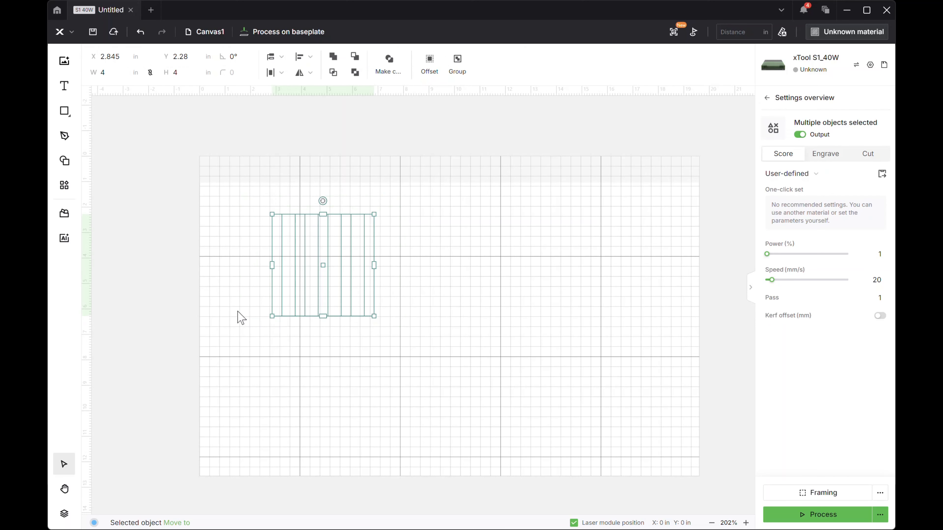
# Set the overall width of the five selected strips to 10 in and deselect them.
pyautogui.click(102, 72)
pyautogui.write('10')
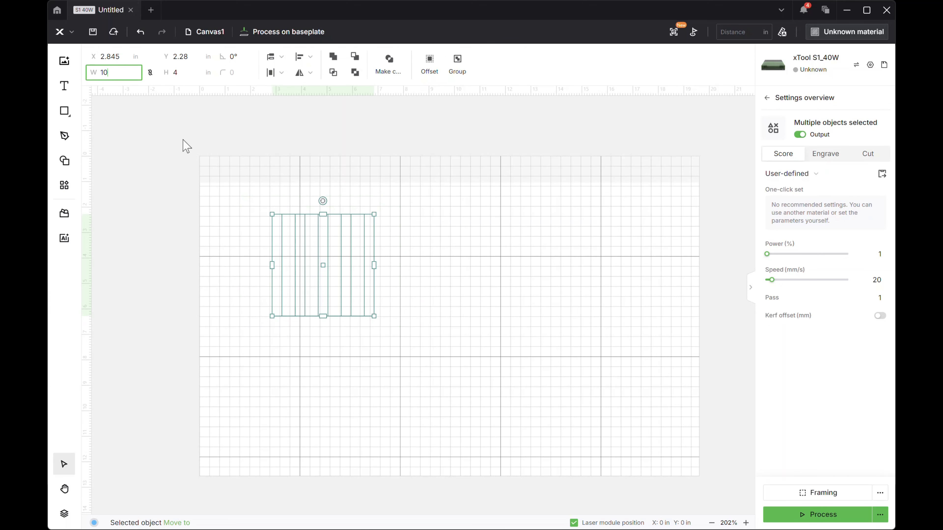
pyautogui.press('Return')
pyautogui.click(244, 255)
# Check the sizes of the first and last strips individually.
pyautogui.click(280, 242)
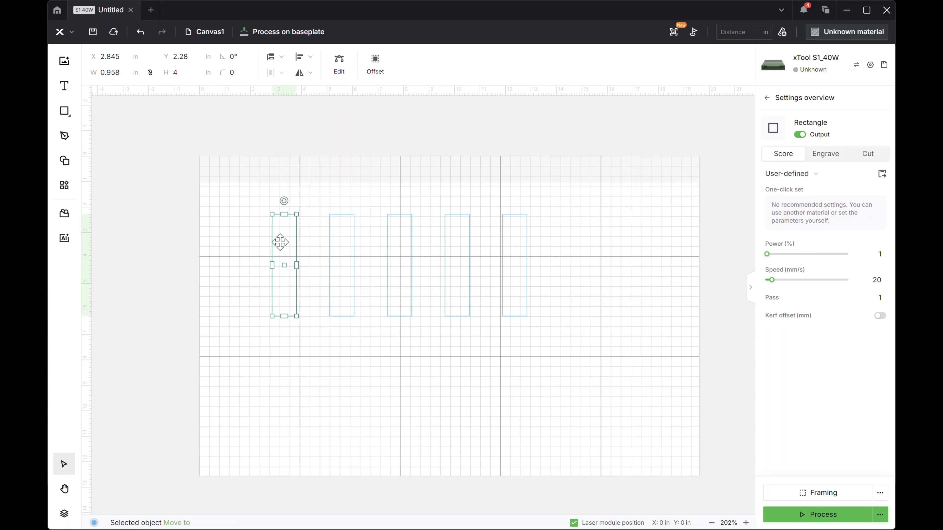
pyautogui.moveTo(280, 242); pyautogui.dragTo(522, 225)
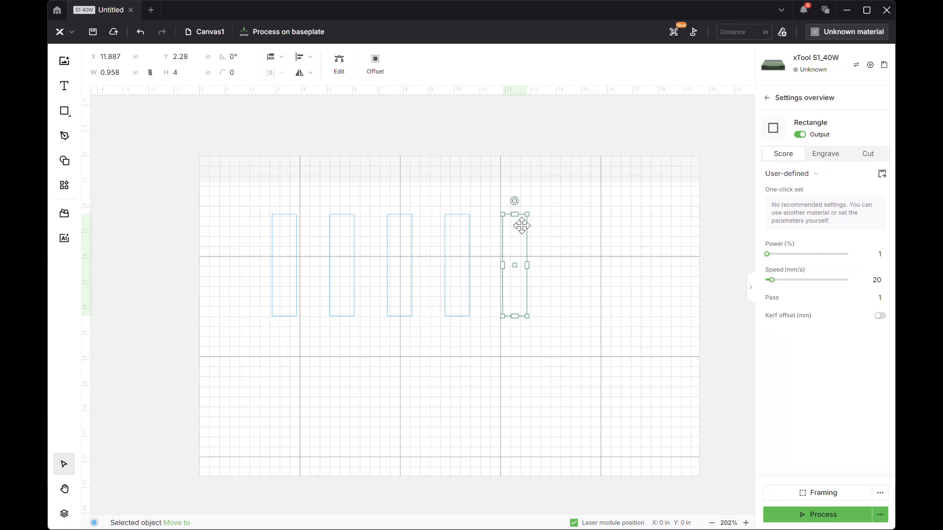
pyautogui.click(563, 223)
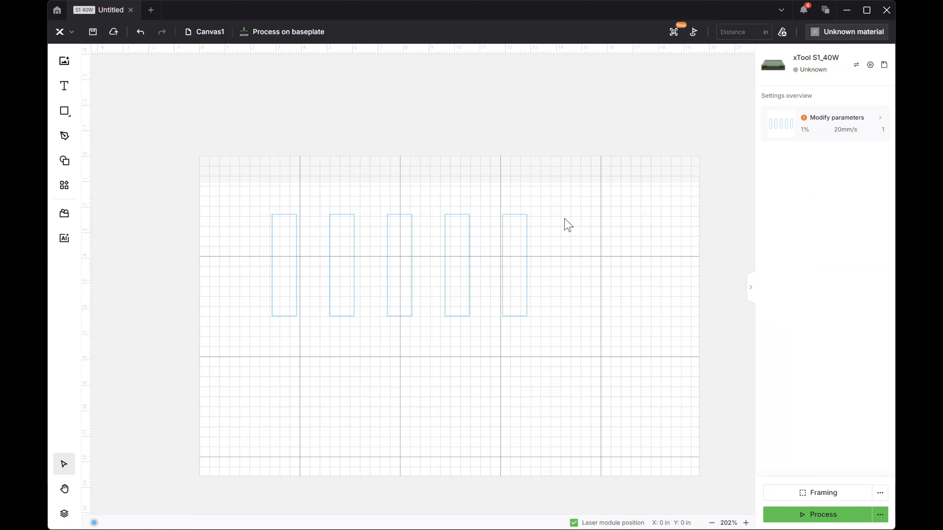
# Select the second to fifth strips and delete them, keeping only the first strip.
pyautogui.moveTo(241, 197); pyautogui.dragTo(577, 367)
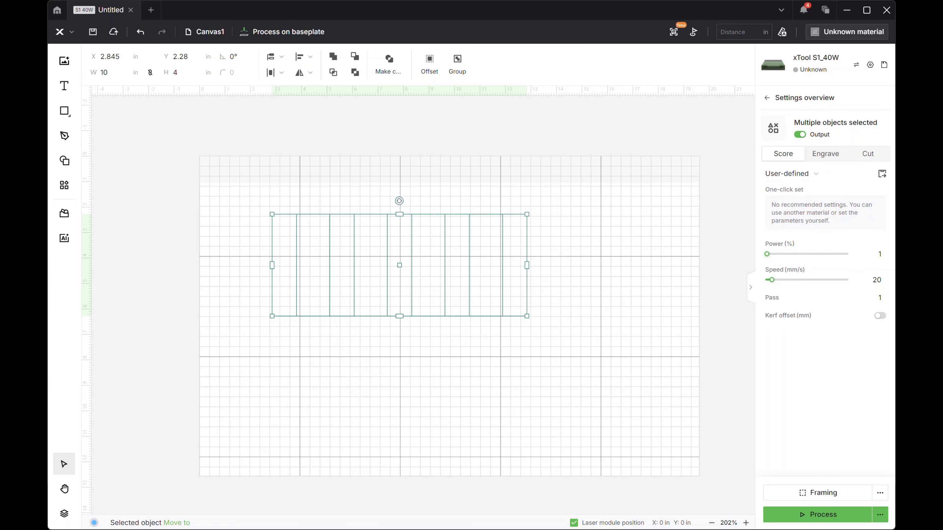
pyautogui.moveTo(319, 192); pyautogui.dragTo(560, 348)
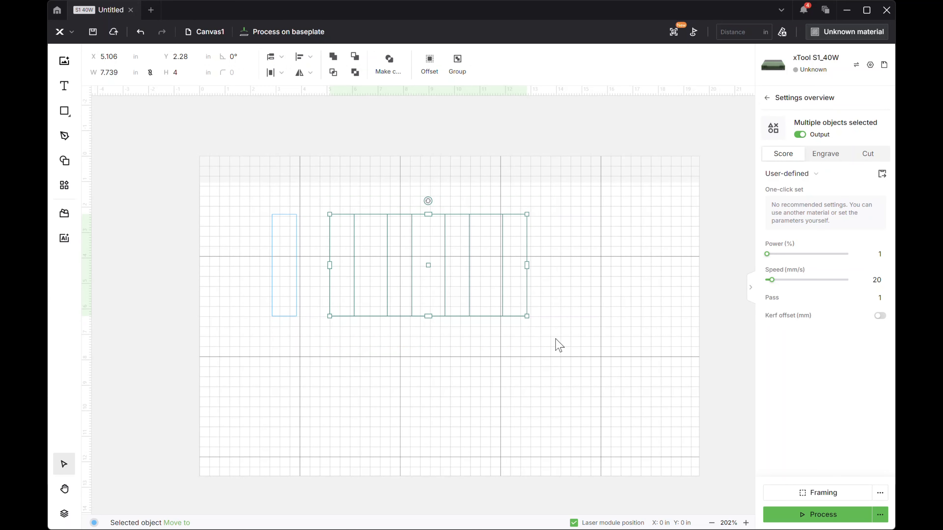
pyautogui.click(559, 345)
# Move the remaining strip to about X 5.63, Y 2.03 in and enlarge it to about 1.8 x 4.1 in.
pyautogui.moveTo(280, 238); pyautogui.dragTo(349, 225)
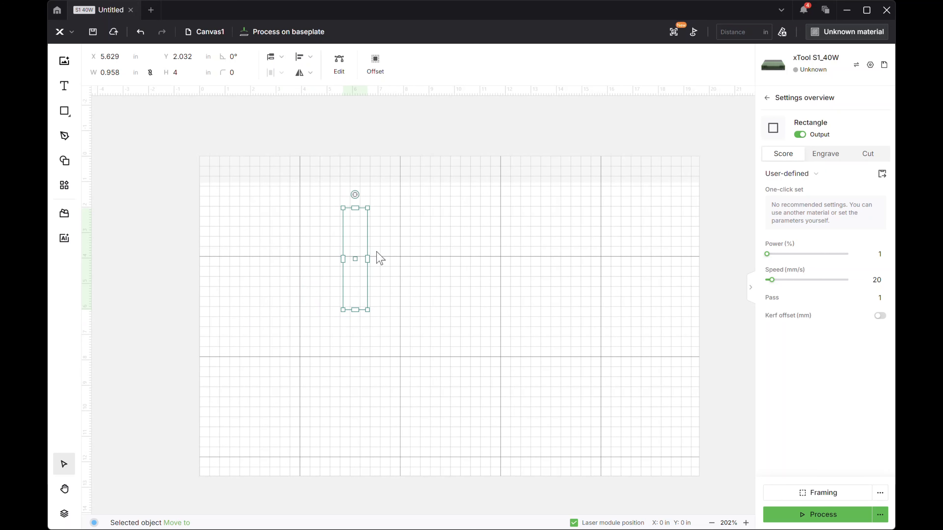
pyautogui.moveTo(368, 308); pyautogui.dragTo(389, 312)
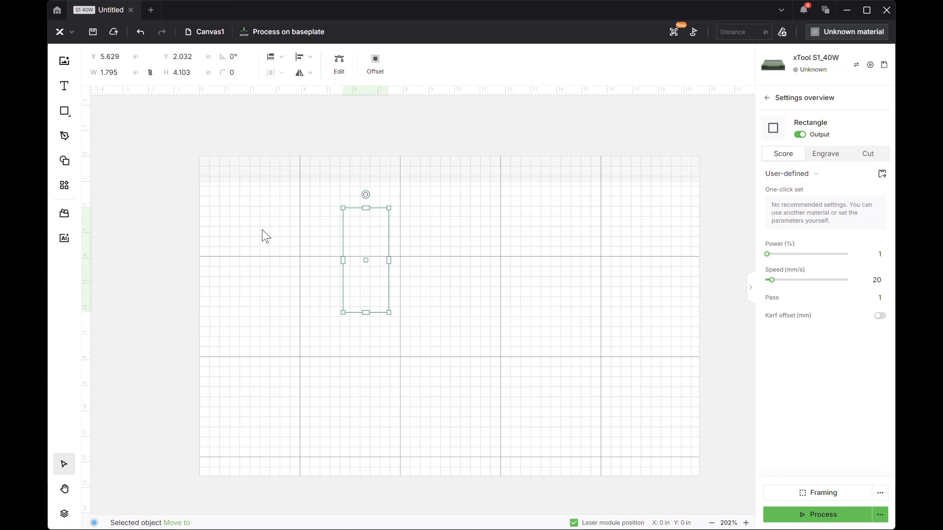
pyautogui.click(210, 200)
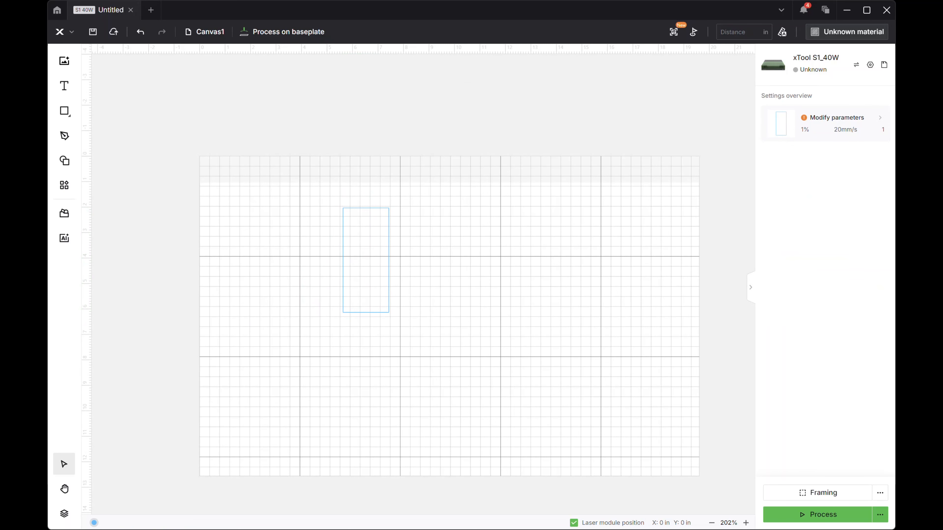
# Offset the rectangle both externally and inward by 0.25 in with the sharp corner style.
pyautogui.click(338, 243)
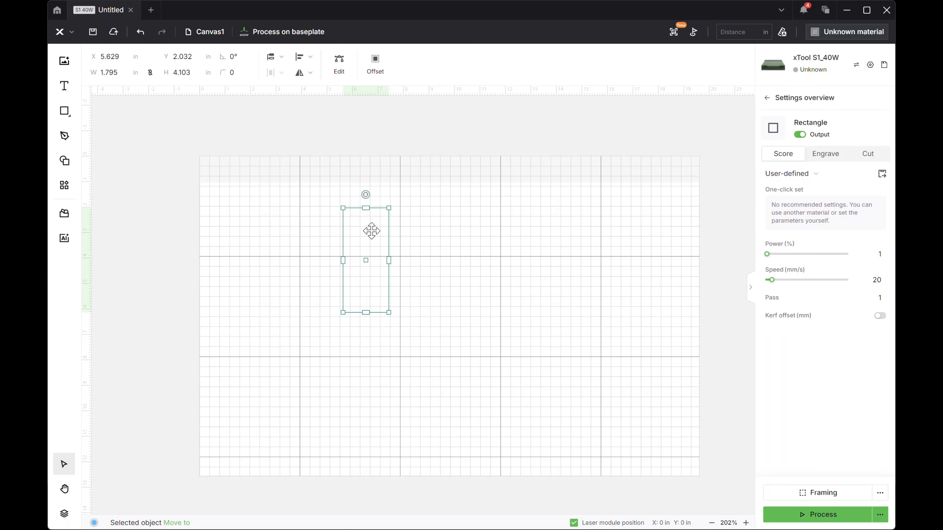
pyautogui.click(375, 64)
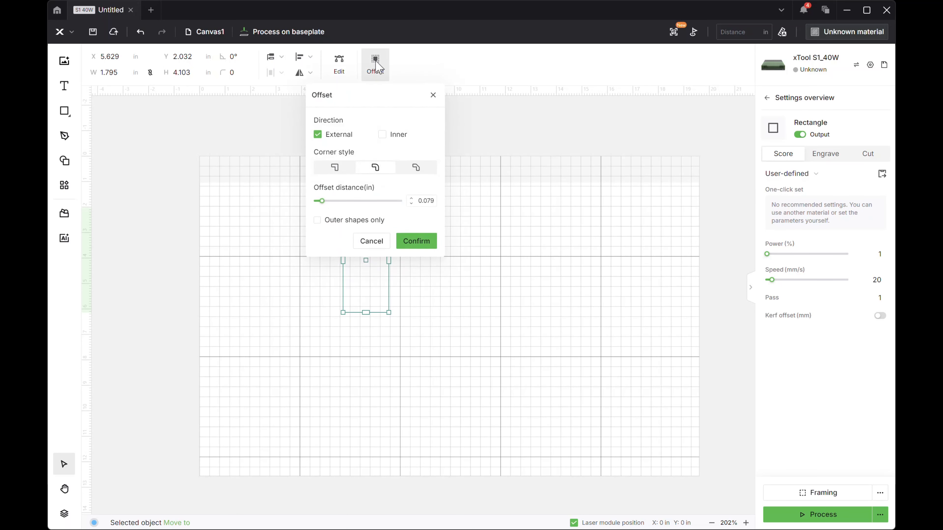
pyautogui.click(382, 135)
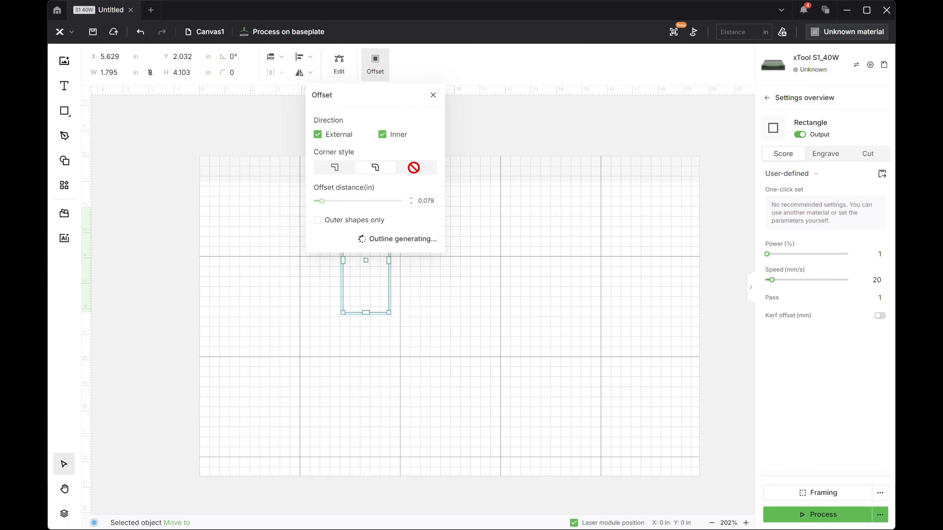
pyautogui.click(330, 169)
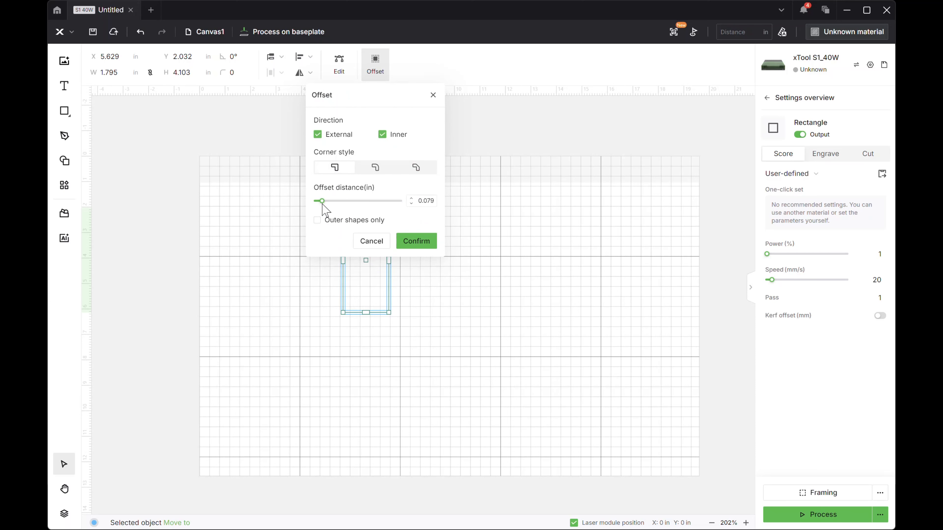
pyautogui.click(423, 200)
pyautogui.click(432, 240)
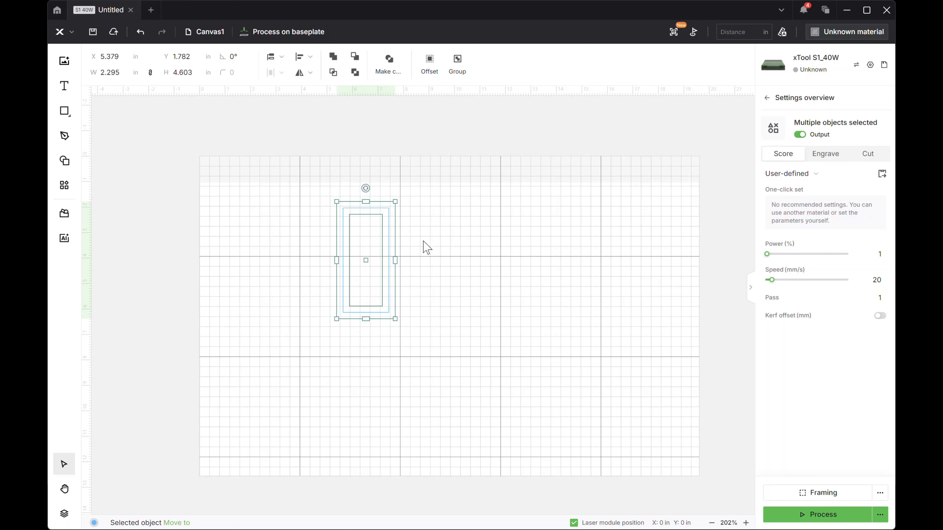
pyautogui.click(421, 248)
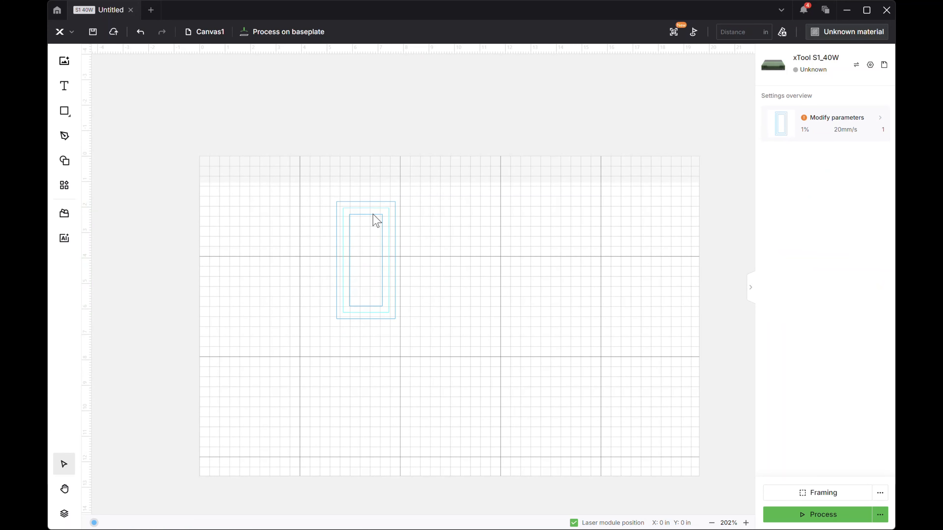
# Move the original middle rectangle out of the offset outlines to about X 8.78, Y 1.99 in.
pyautogui.scroll(5, 365, 225)
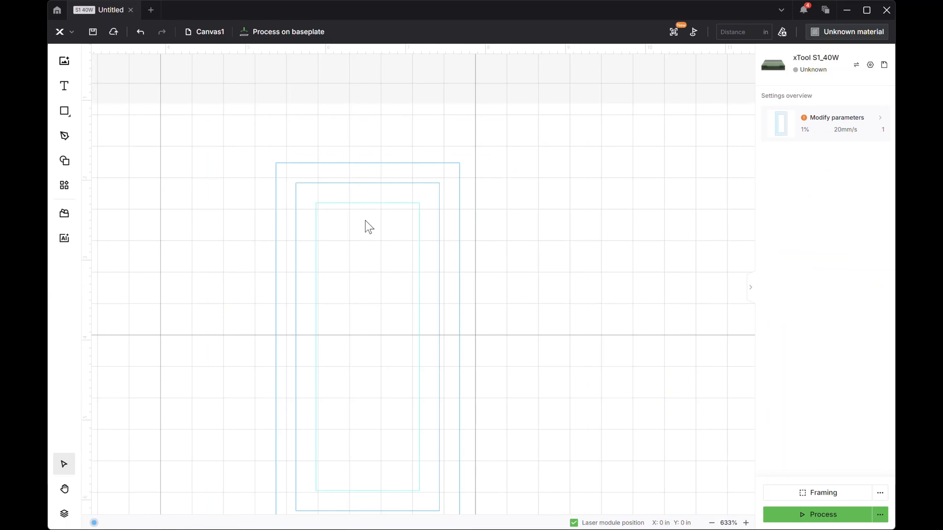
pyautogui.click(335, 186)
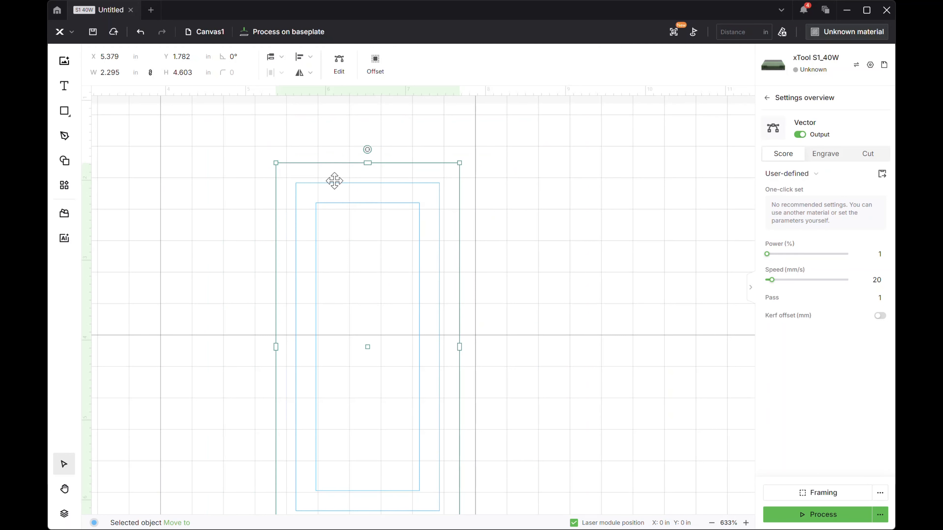
pyautogui.click(317, 183)
pyautogui.moveTo(318, 183); pyautogui.dragTo(570, 180)
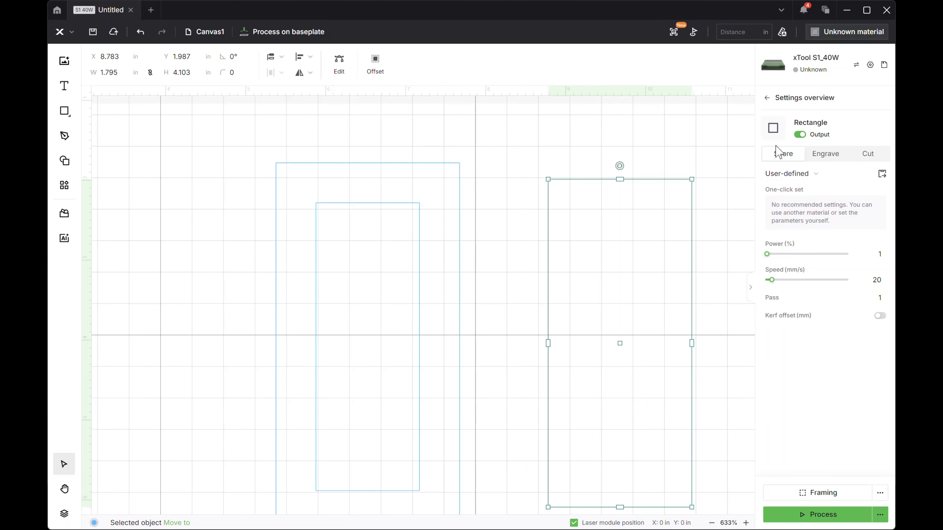
# Assign the moved rectangle to the red layer and deselect it.
pyautogui.click(177, 522)
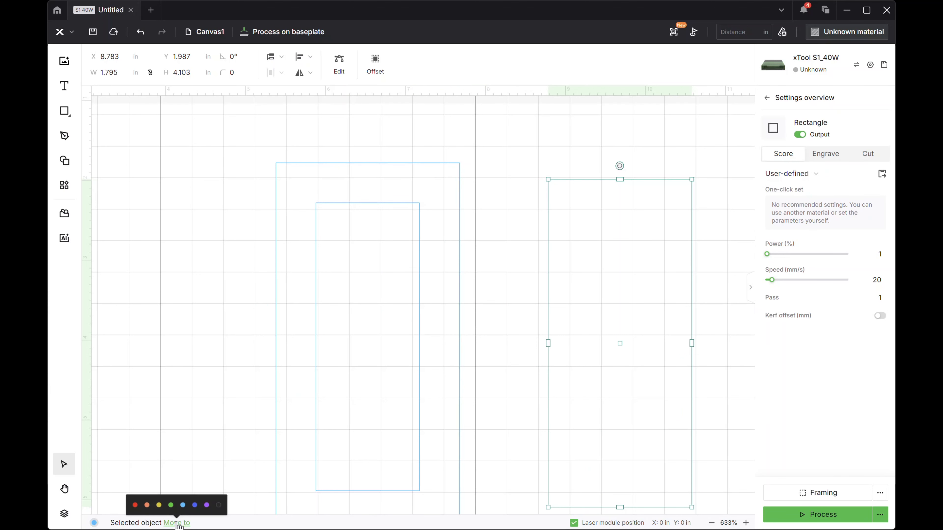
pyautogui.click(134, 505)
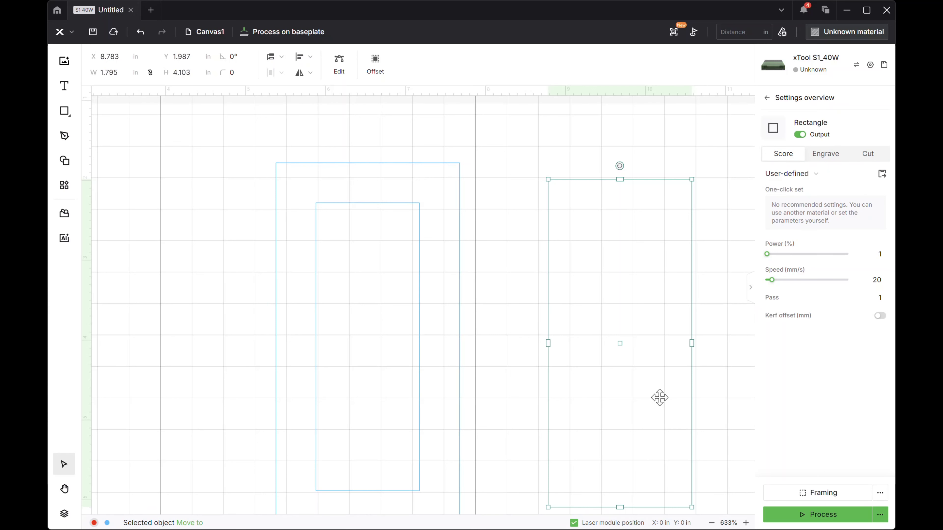
pyautogui.click(224, 162)
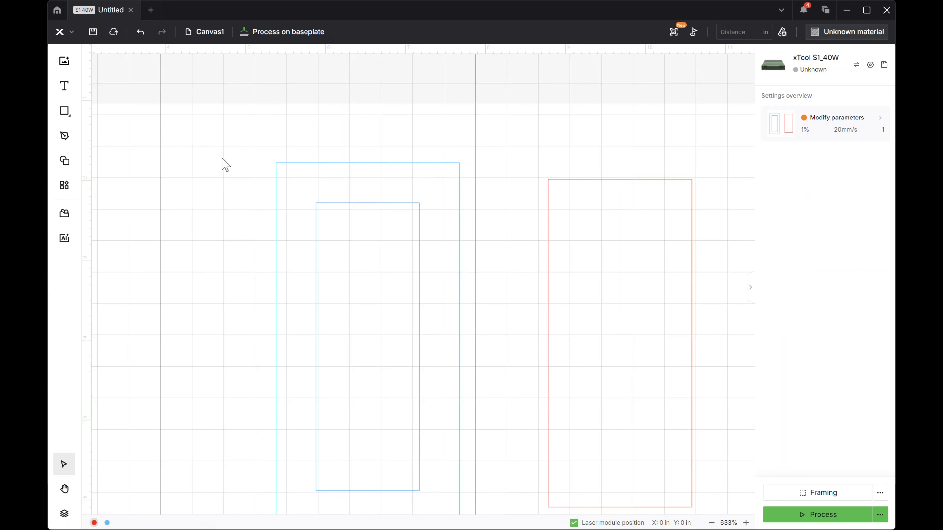
# Make the outer and inner offset outlines a compound and move it to about X 4.84, Y 1.49 in.
pyautogui.moveTo(215, 158); pyautogui.dragTo(354, 277)
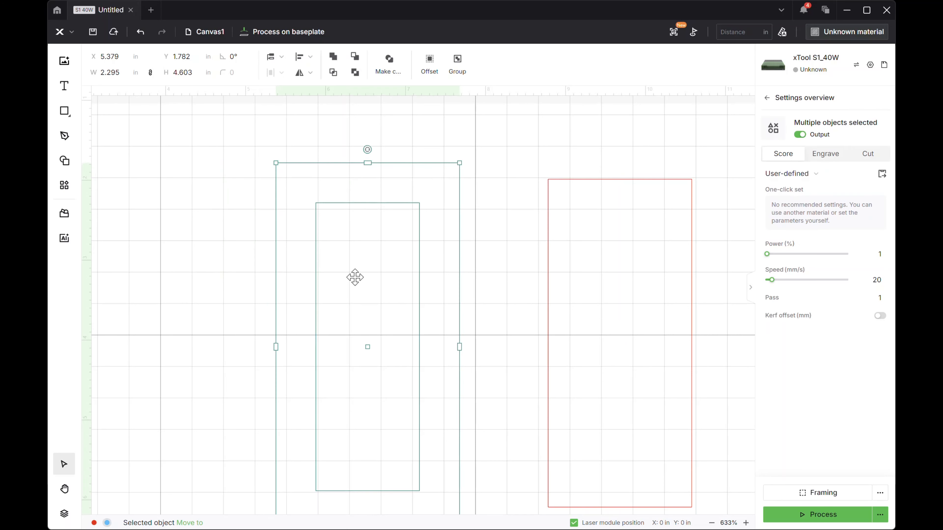
pyautogui.click(383, 69)
pyautogui.moveTo(418, 162); pyautogui.dragTo(375, 139)
pyautogui.click(459, 188)
# Set the compound frame's processing type to Engrave.
pyautogui.click(326, 192)
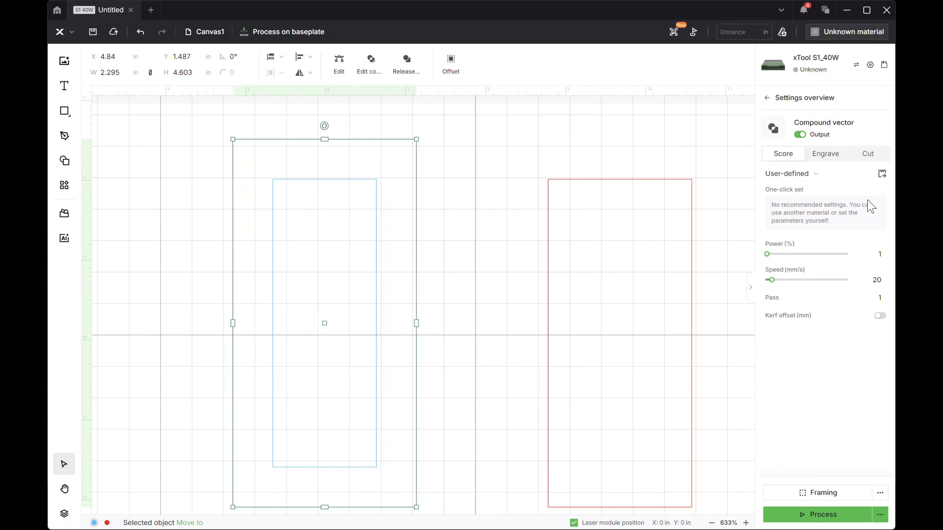
pyautogui.click(826, 154)
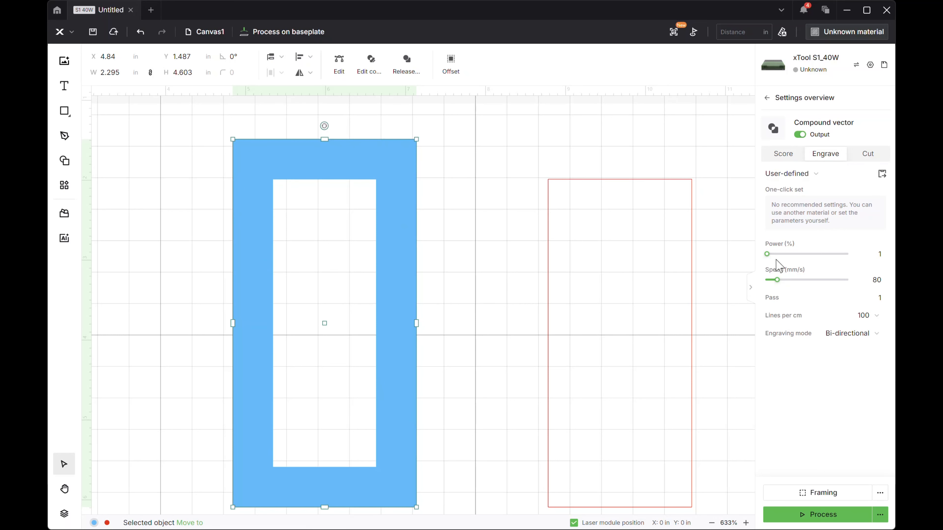
# Move the red rectangle to X 5.09, Y 1.737 in, centred within the blue frame's band.
pyautogui.click(550, 178)
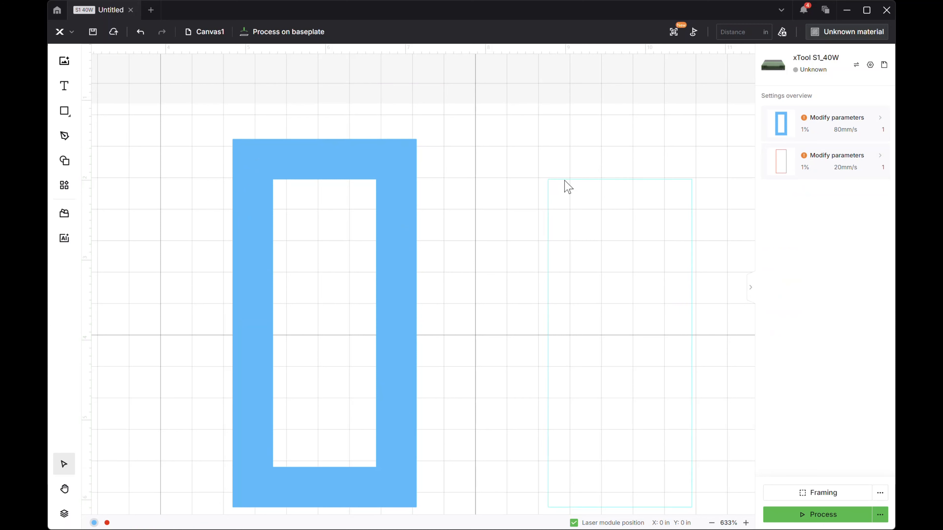
pyautogui.moveTo(564, 179); pyautogui.dragTo(270, 163)
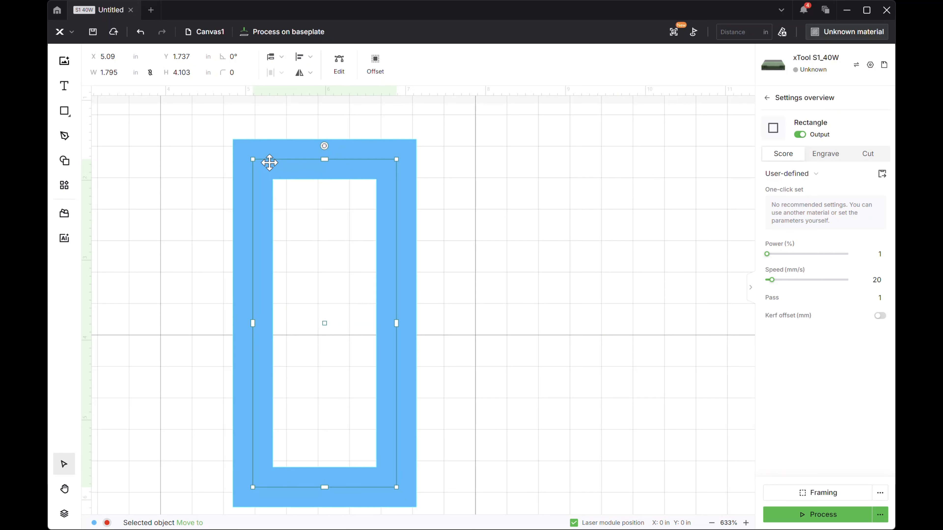
pyautogui.click(566, 190)
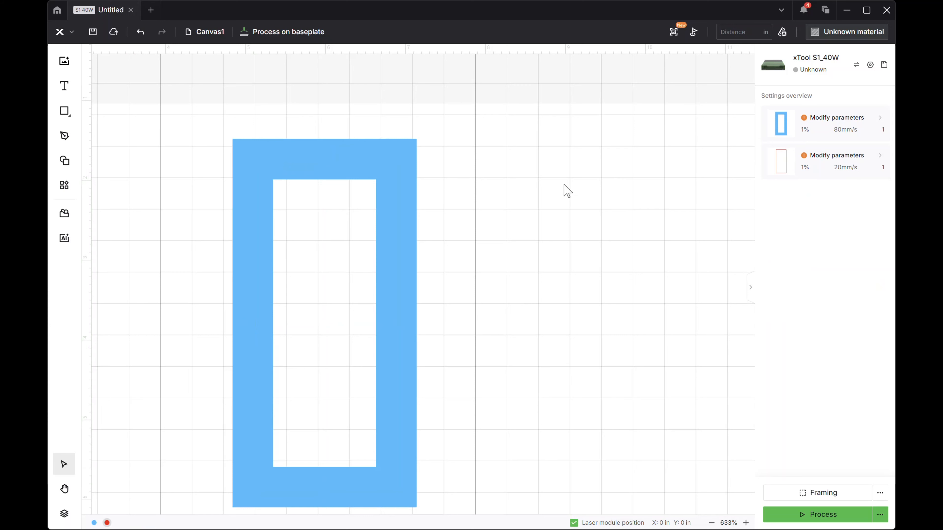
# Send the blue compound frame to the back, behind the red rectangle, and deselect it.
pyautogui.click(363, 147)
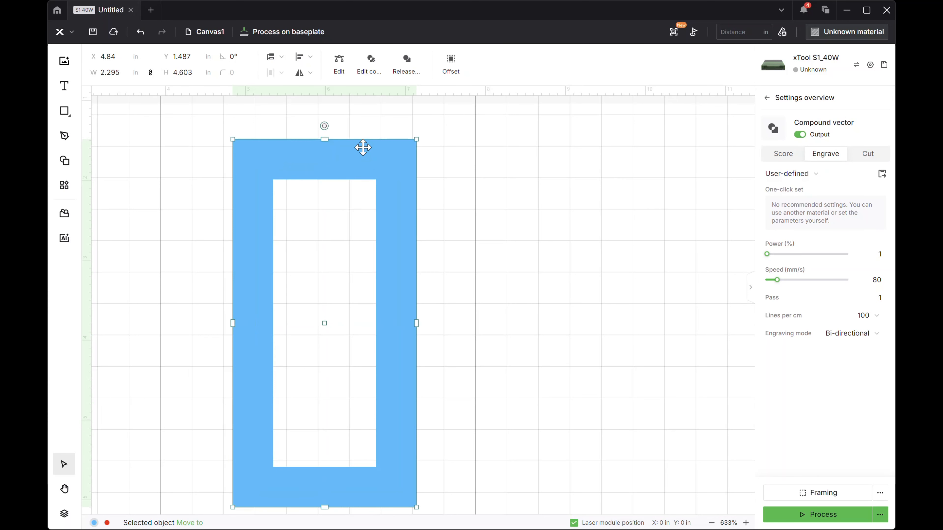
pyautogui.click(274, 57)
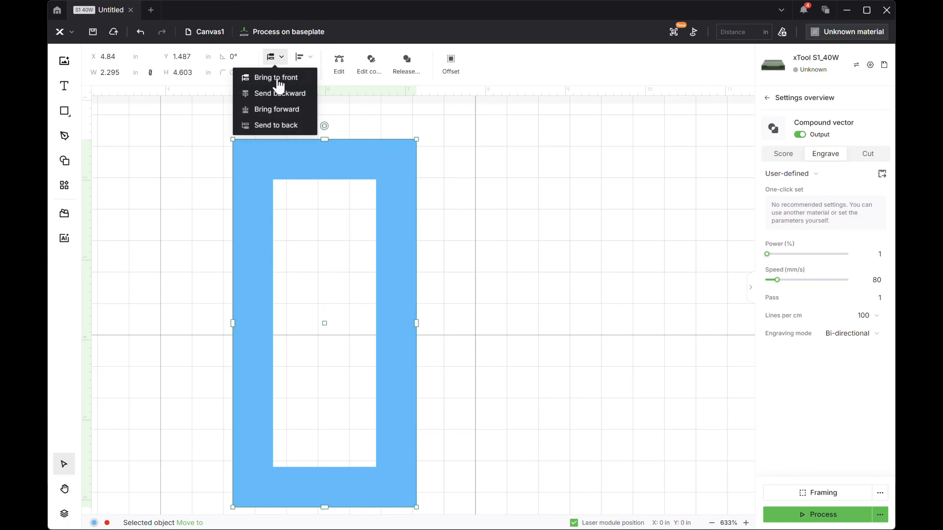
pyautogui.click(275, 126)
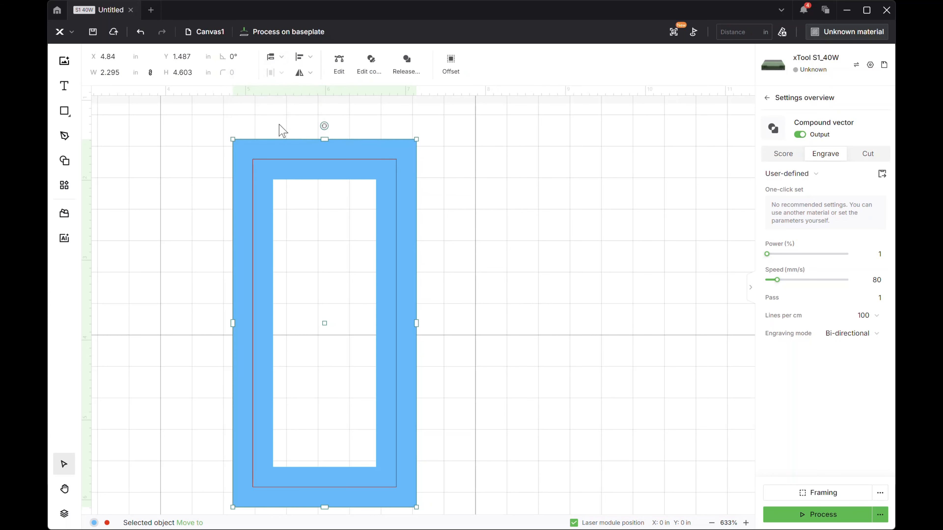
pyautogui.click(565, 219)
pyautogui.scroll(-2, 426, 229)
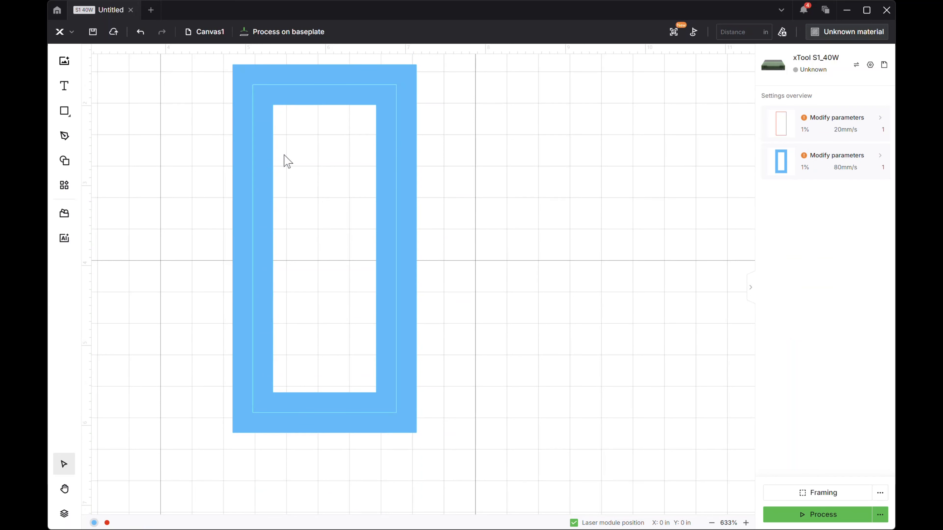
# Show the project's list of canvases and hide it again.
pyautogui.click(201, 32)
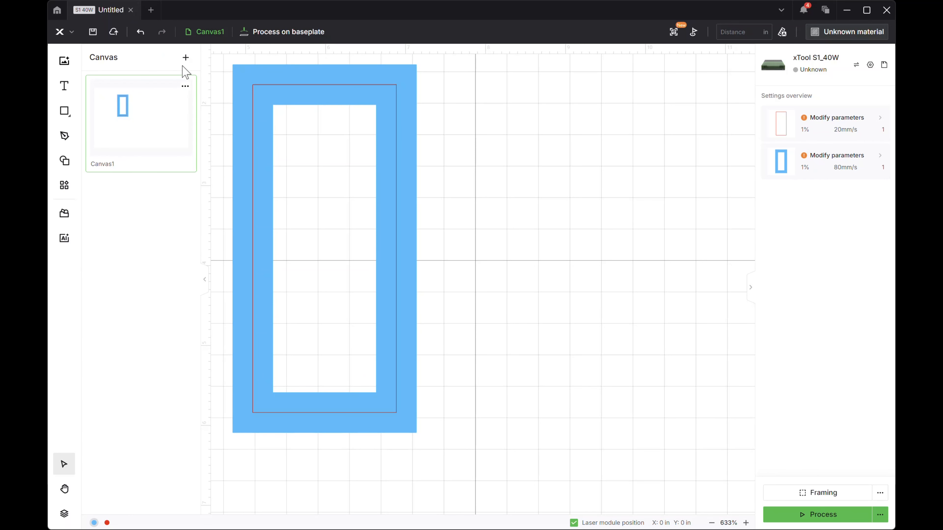
pyautogui.click(200, 32)
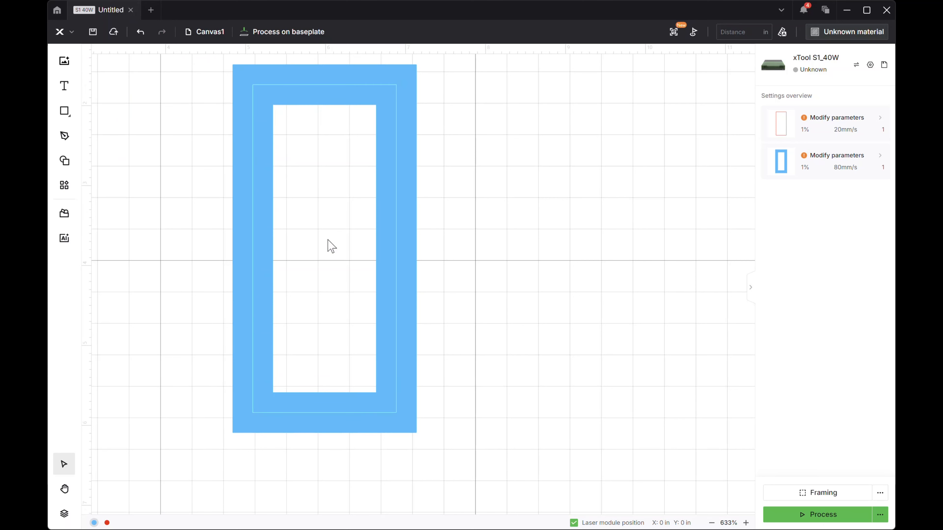
# Delete the blue compound frame, keeping only the red rectangle on the canvas.
pyautogui.click(385, 258)
pyautogui.scroll(-5, 458, 212)
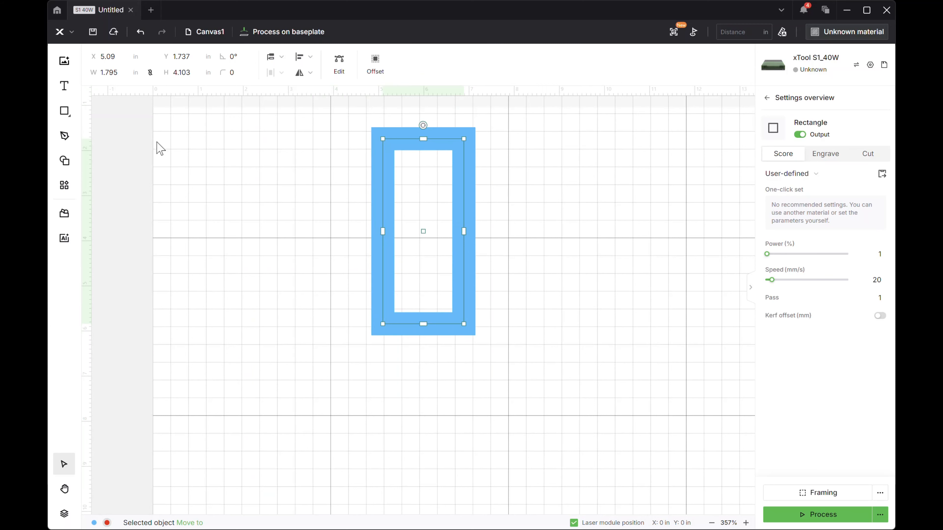
pyautogui.click(374, 141)
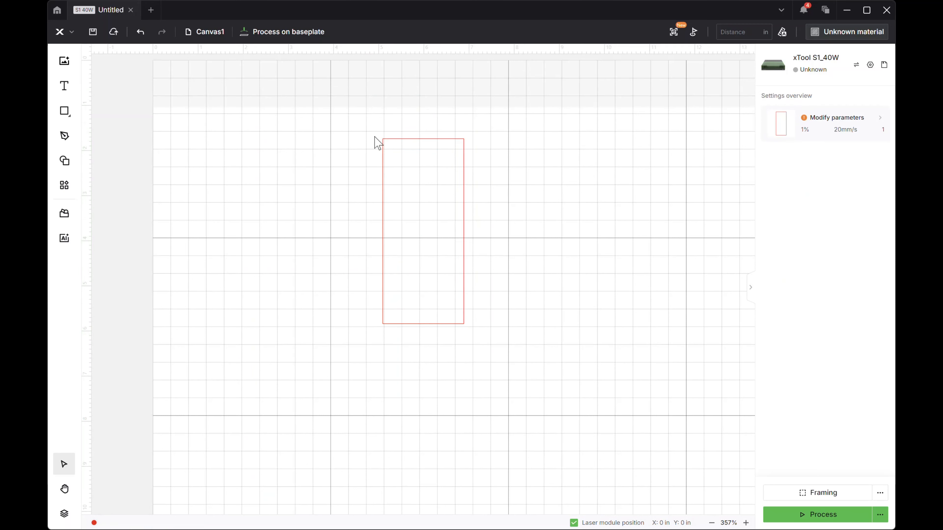
# Enlarge the red rectangle outward so that its top-left corner sits at X 3.93, Y 1.453 in.
pyautogui.click(382, 140)
pyautogui.moveTo(382, 139); pyautogui.dragTo(331, 126)
# Edit the rectangle's path, adding three nodes along its top edge and one node on its left edge.
pyautogui.click(338, 65)
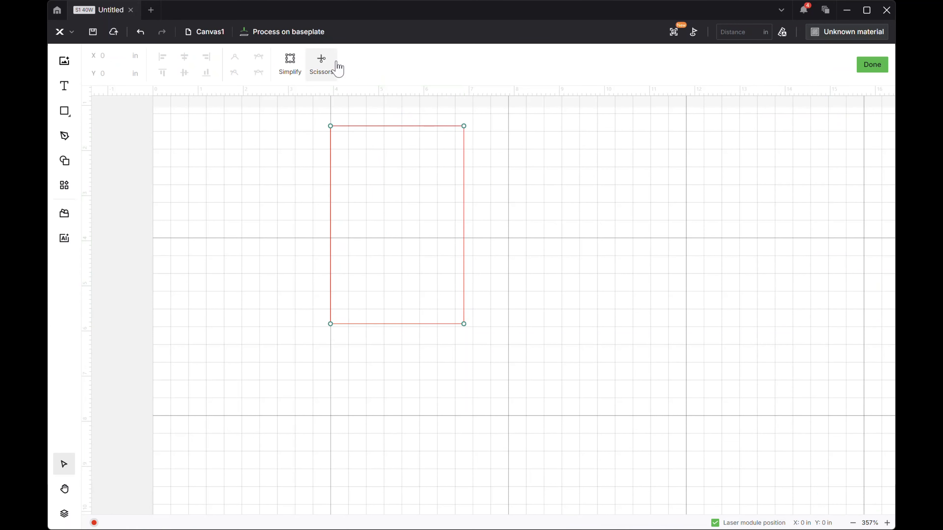
pyautogui.click(373, 126)
pyautogui.click(399, 126)
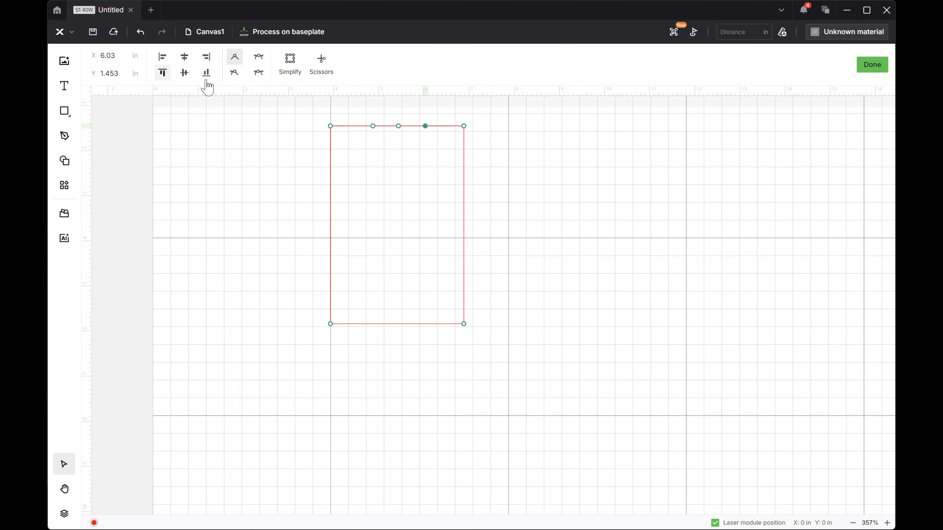
pyautogui.click(330, 202)
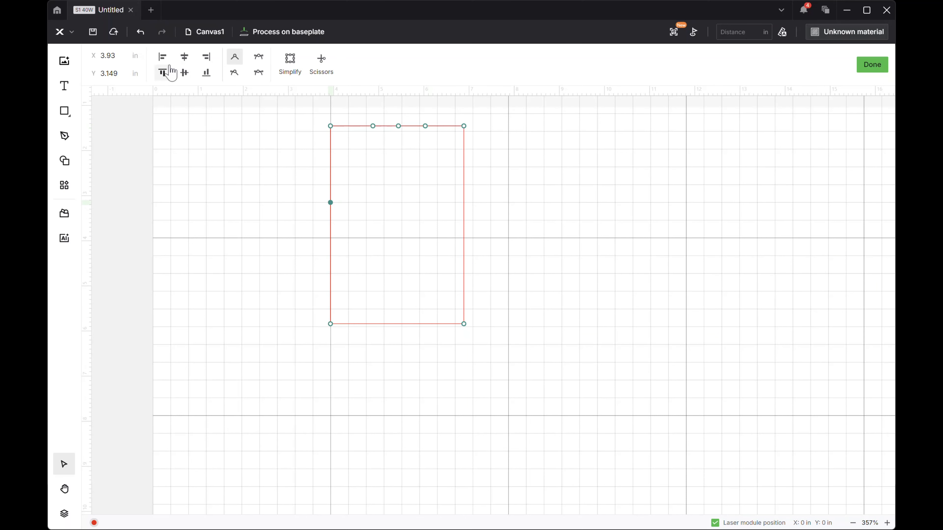
# Align the new left-edge node to the canvas's horizontal centre and to its top edge.
pyautogui.click(184, 57)
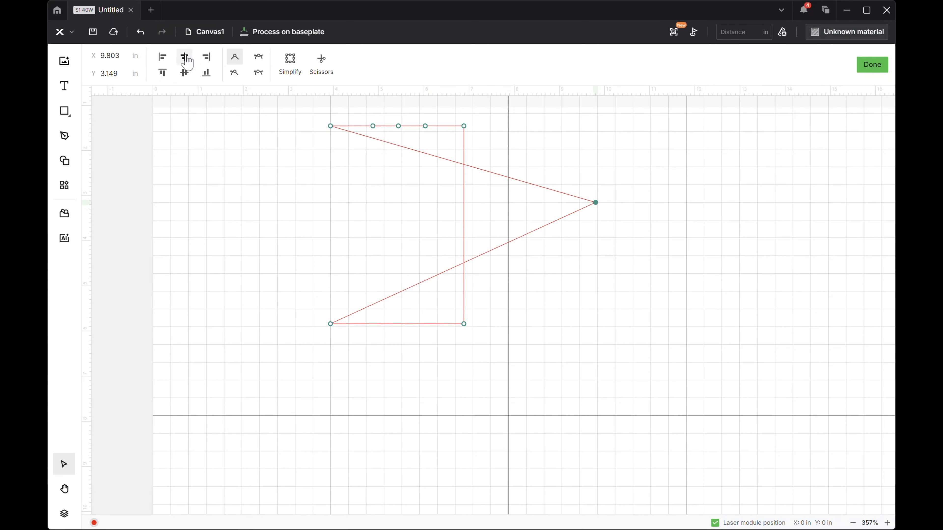
pyautogui.click(161, 73)
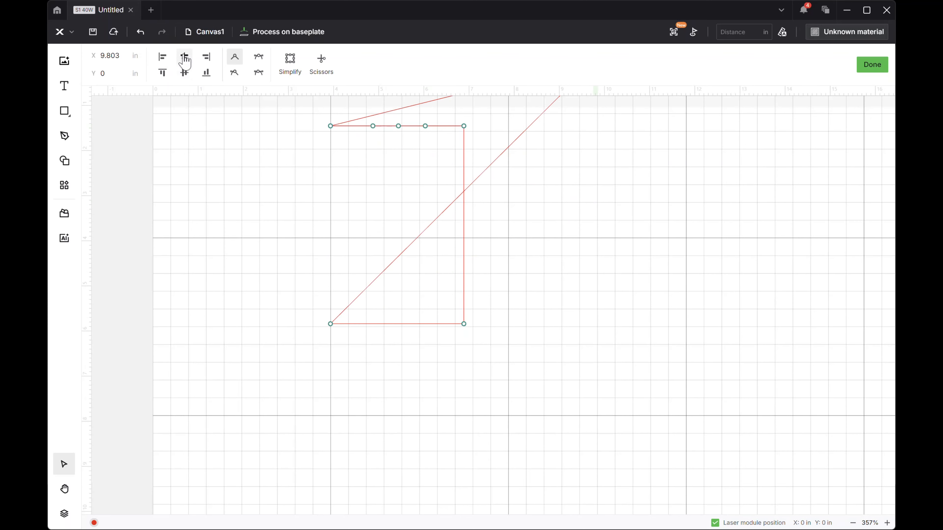
pyautogui.scroll(5, 482, 211)
pyautogui.scroll(-2, 482, 210)
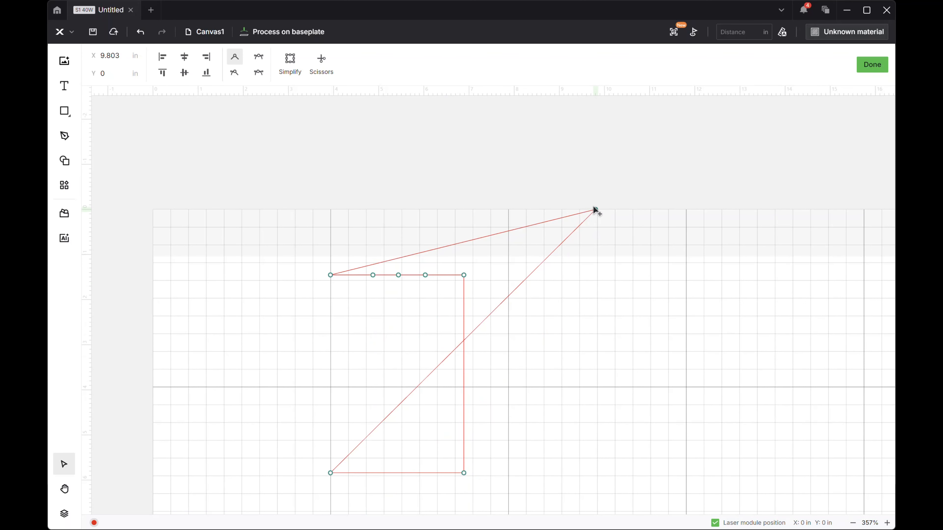
# Move the displaced node out to the shape's left side, at about X 1.911, Y 3.707 in.
pyautogui.click(599, 218)
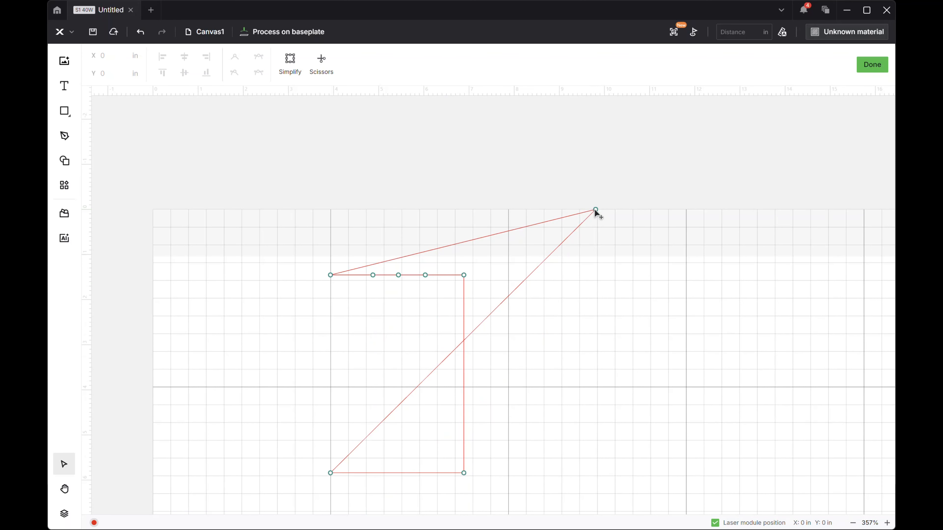
pyautogui.moveTo(597, 214); pyautogui.dragTo(240, 379)
pyautogui.click(240, 378)
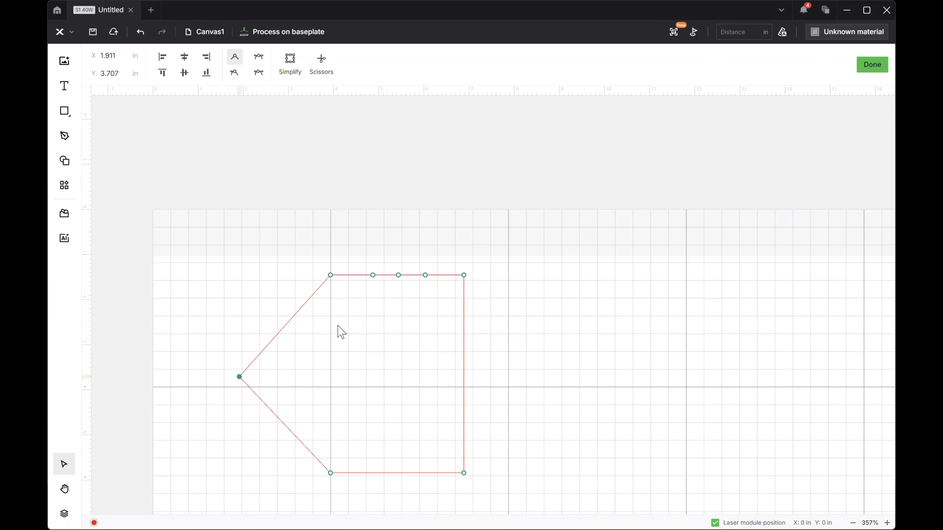
pyautogui.scroll(-2, 371, 316)
pyautogui.scroll(2, 426, 294)
pyautogui.scroll(-2, 434, 289)
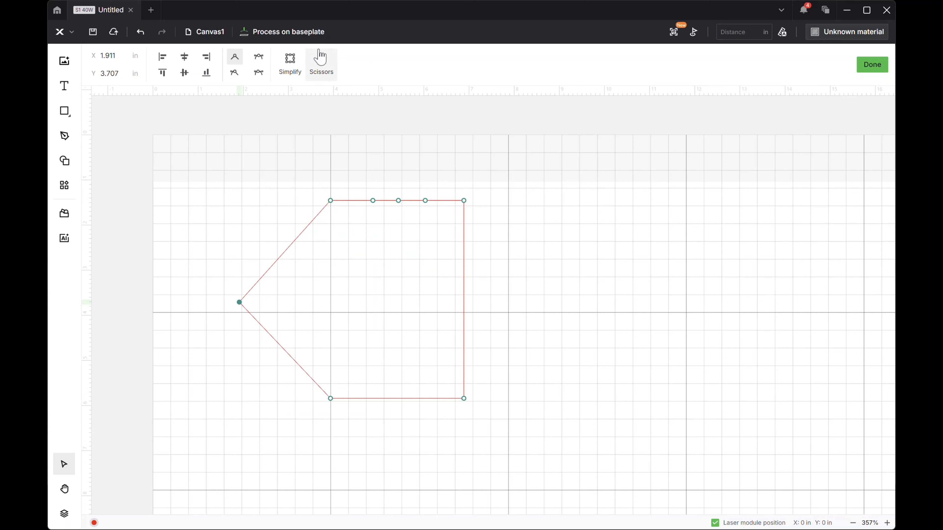
# Cut the top edge's leftmost segment with Scissors, rejoin the loose corner to the node at X 4.87, Y 1.453 in, and finish editing.
pyautogui.click(321, 60)
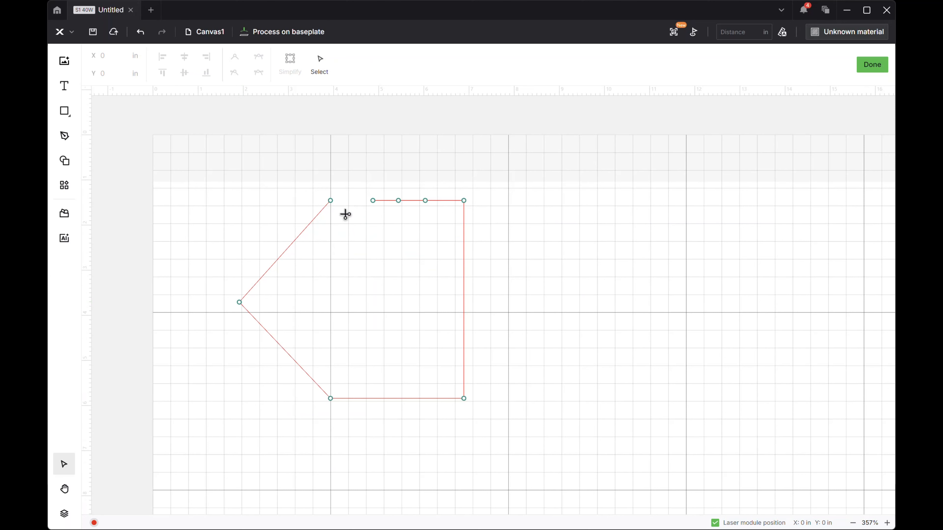
pyautogui.click(320, 62)
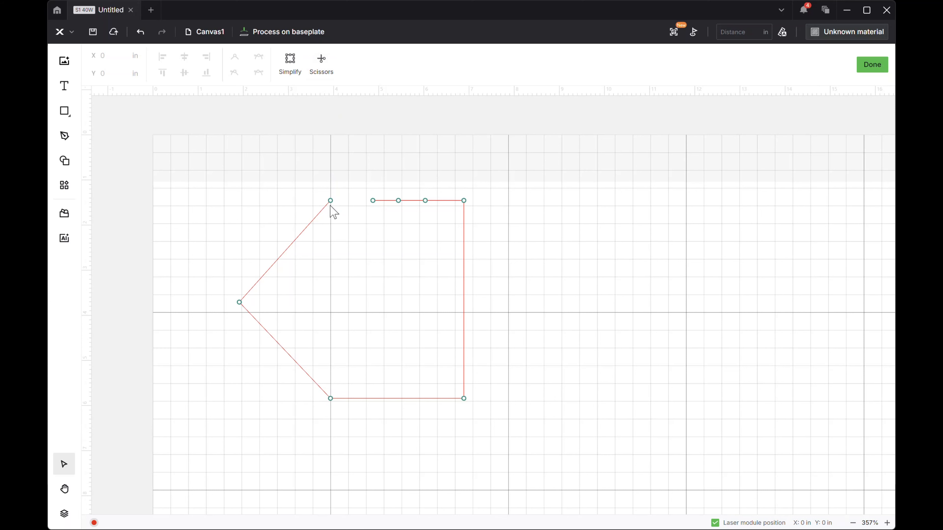
pyautogui.moveTo(332, 202); pyautogui.dragTo(371, 203)
pyautogui.click(373, 203)
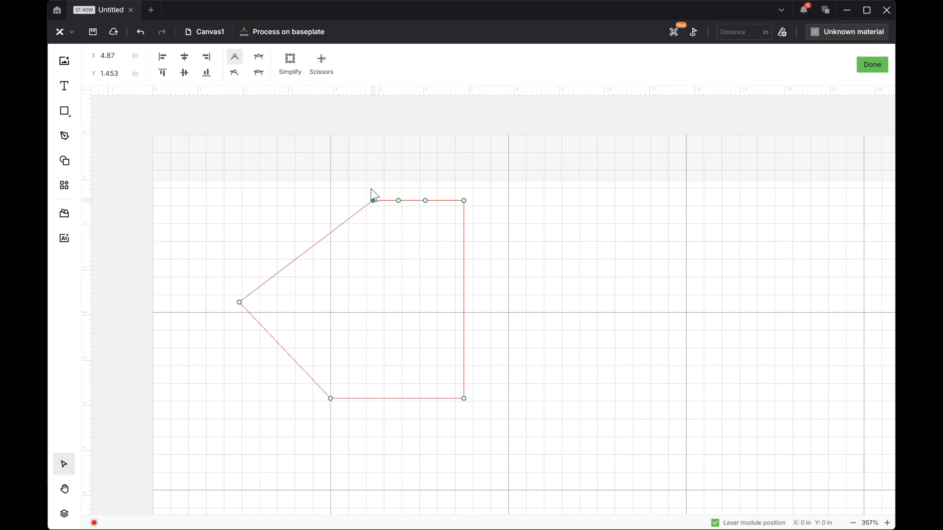
pyautogui.click(873, 67)
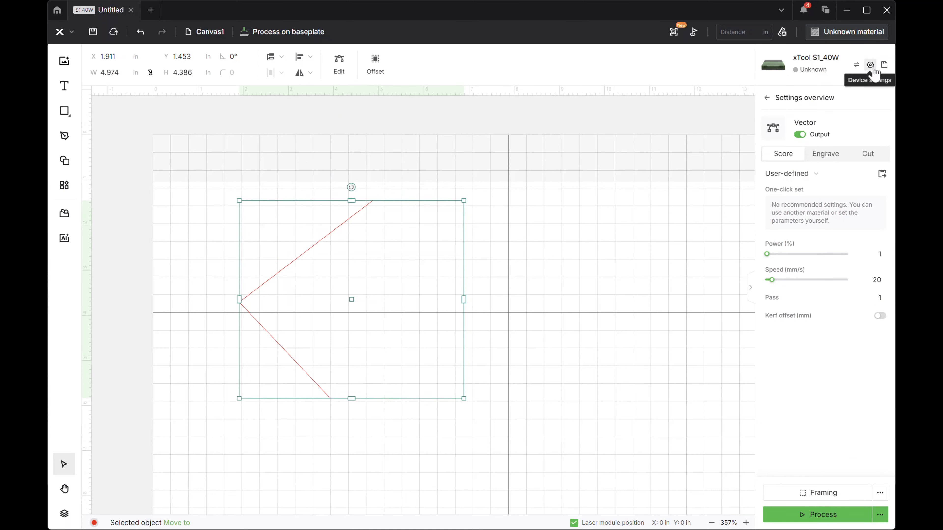
pyautogui.click(65, 136)
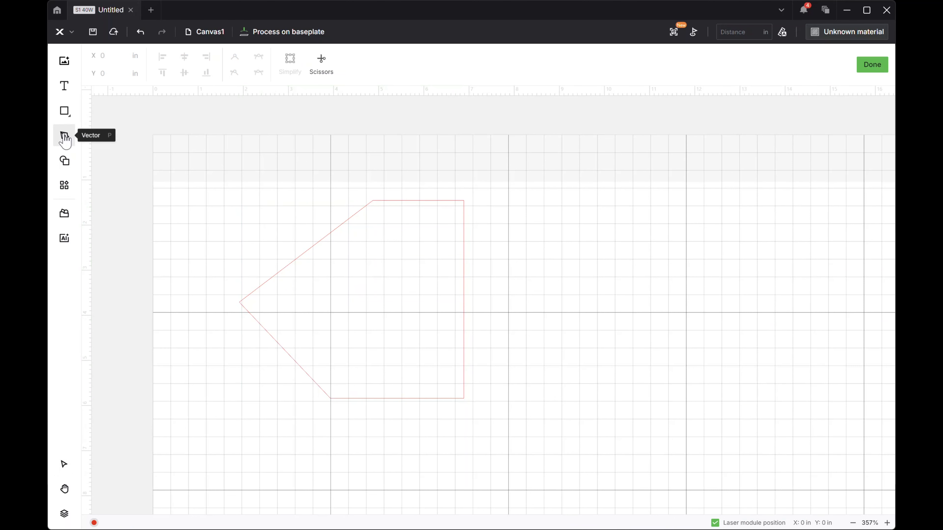
pyautogui.click(369, 205)
pyautogui.click(861, 67)
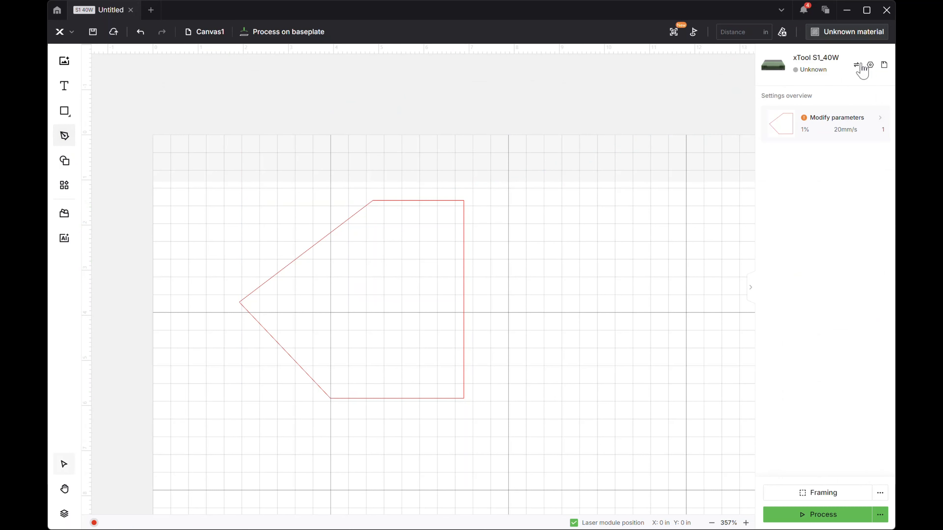
# Delete the edited red vector shape from the canvas.
pyautogui.click(317, 245)
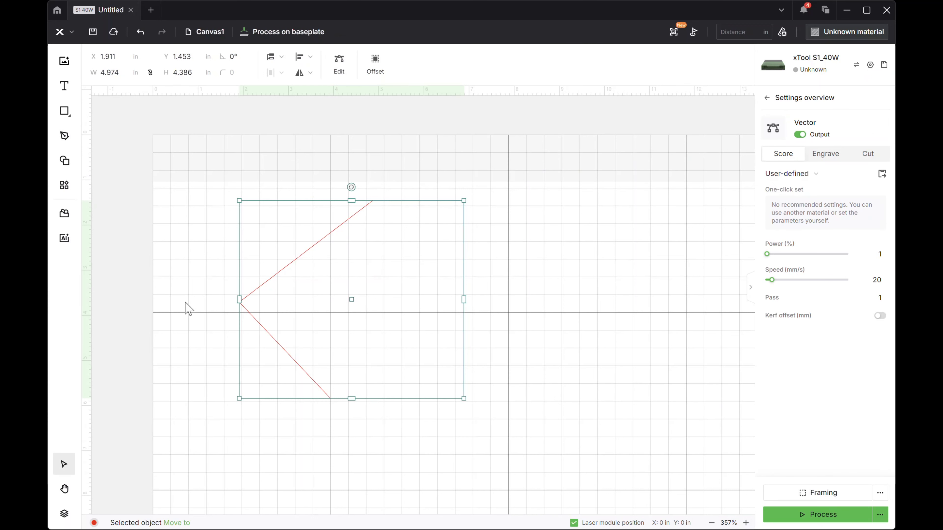
pyautogui.click(179, 202)
pyautogui.moveTo(197, 174); pyautogui.dragTo(656, 464)
pyautogui.press('Delete')
# Browse the Basic shape and Border categories of the shape library.
pyautogui.click(66, 163)
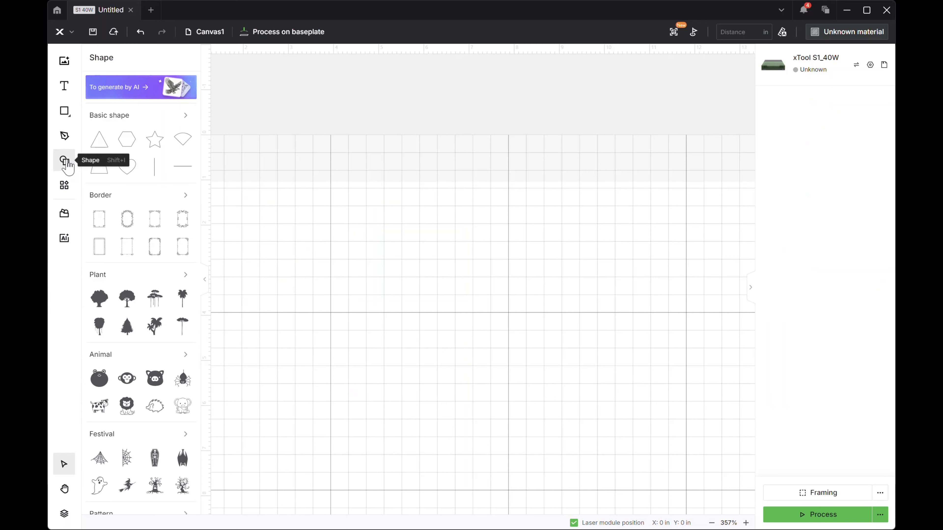
pyautogui.click(184, 116)
pyautogui.click(96, 57)
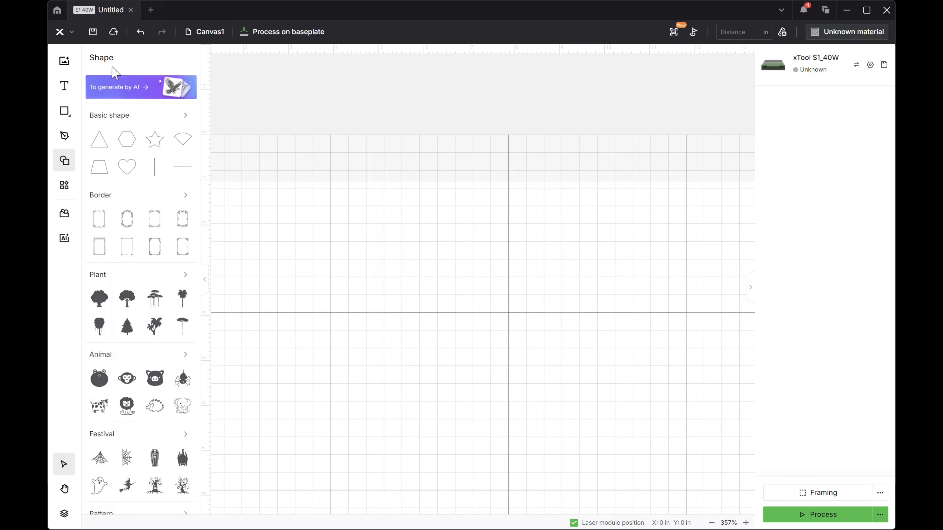
pyautogui.click(189, 197)
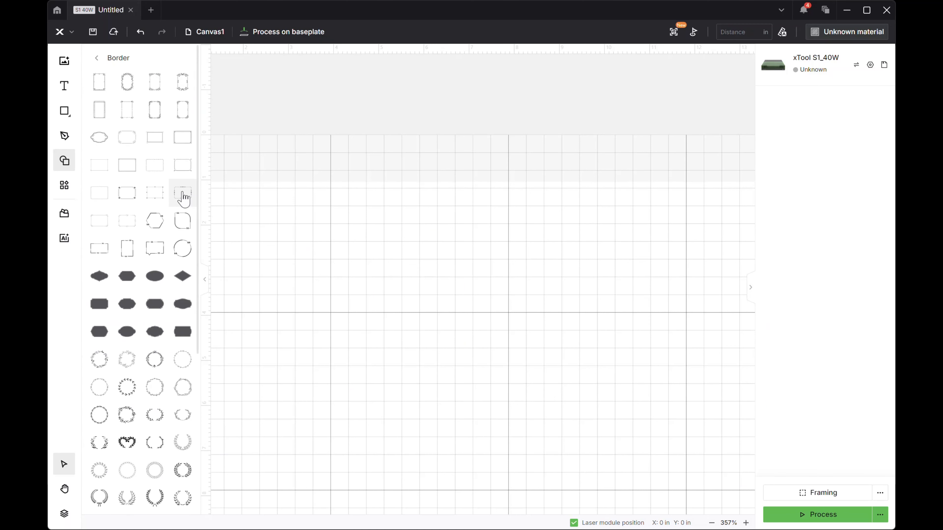
pyautogui.scroll(5, 169, 329)
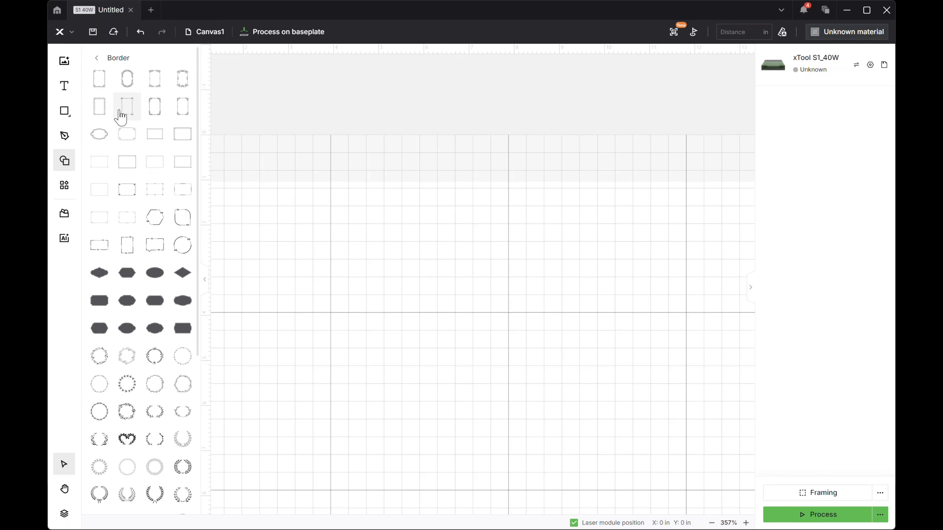
pyautogui.scroll(-5, 124, 138)
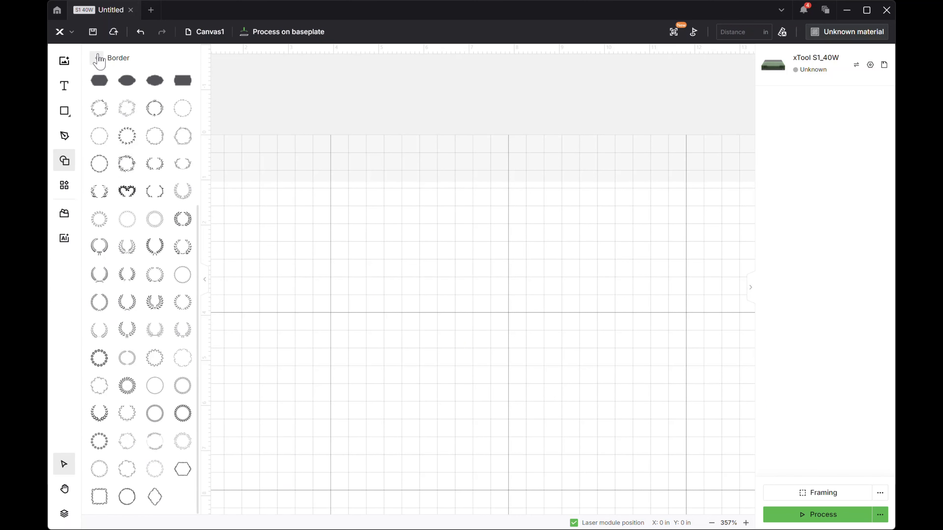
pyautogui.click(96, 57)
# Insert the cow from the Animal shapes, enlarge it to about 5.119 × 3.991 in, and place it at X 3.952, Y 1.217 in.
pyautogui.click(99, 406)
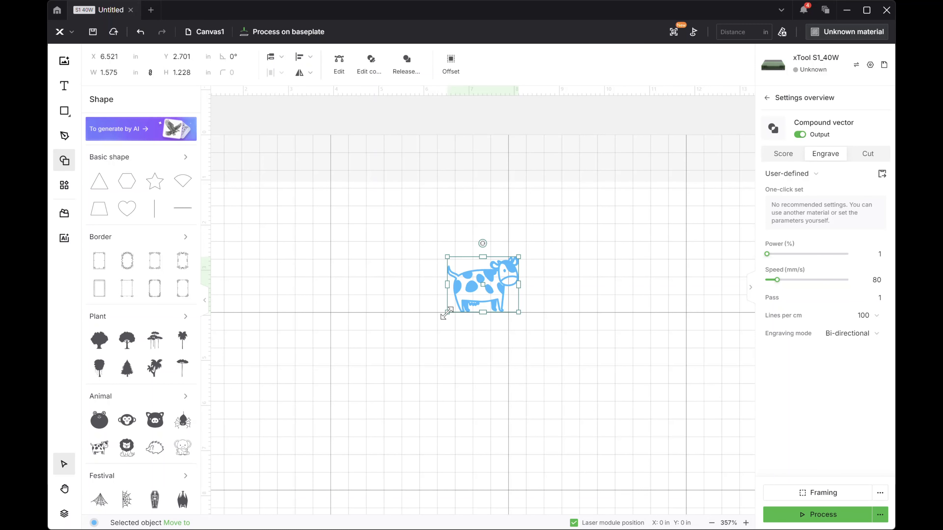
pyautogui.moveTo(447, 313); pyautogui.dragTo(284, 441)
pyautogui.moveTo(385, 358); pyautogui.dragTo(430, 293)
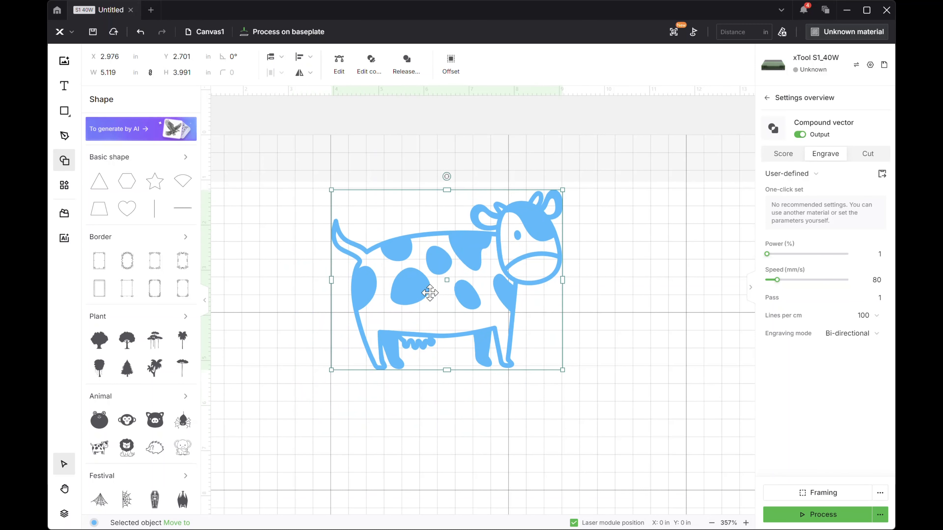
# Try reflecting the cow horizontally and vertically, reversing each reflection to restore its original orientation.
pyautogui.click(310, 73)
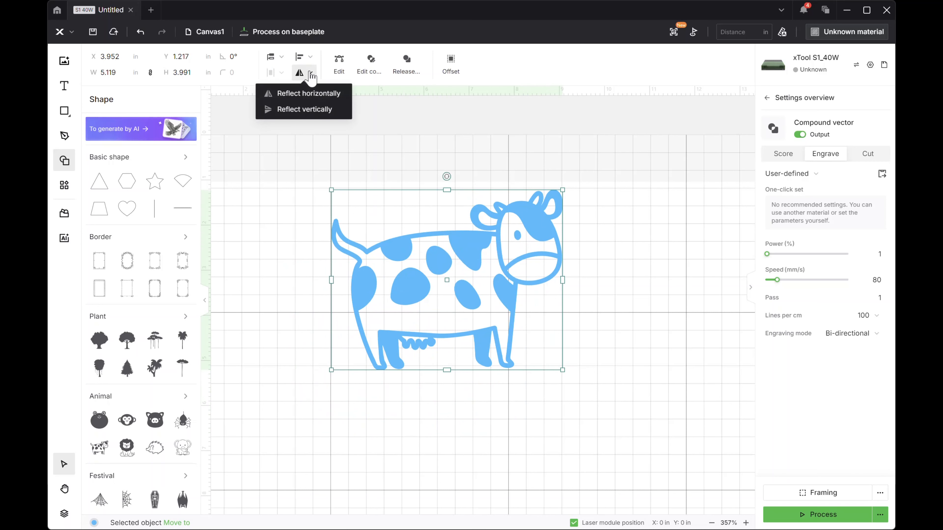
pyautogui.click(313, 96)
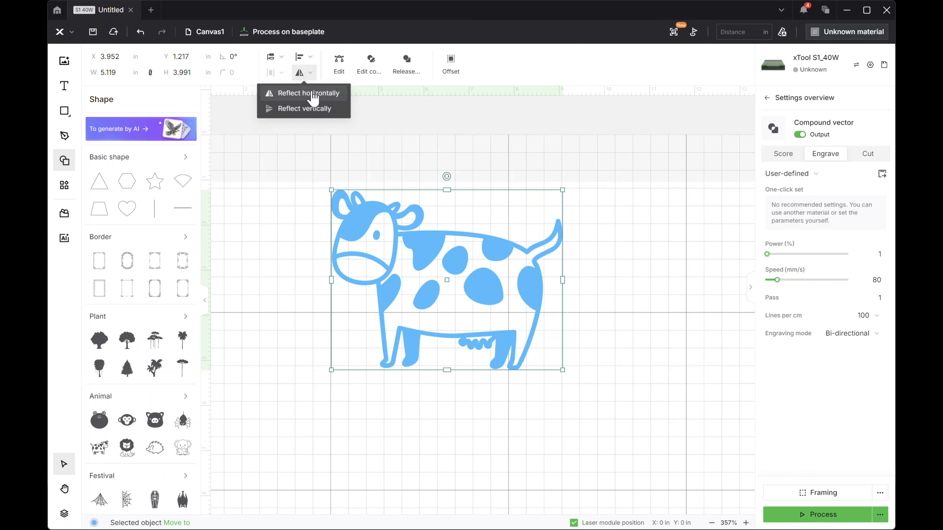
pyautogui.click(310, 73)
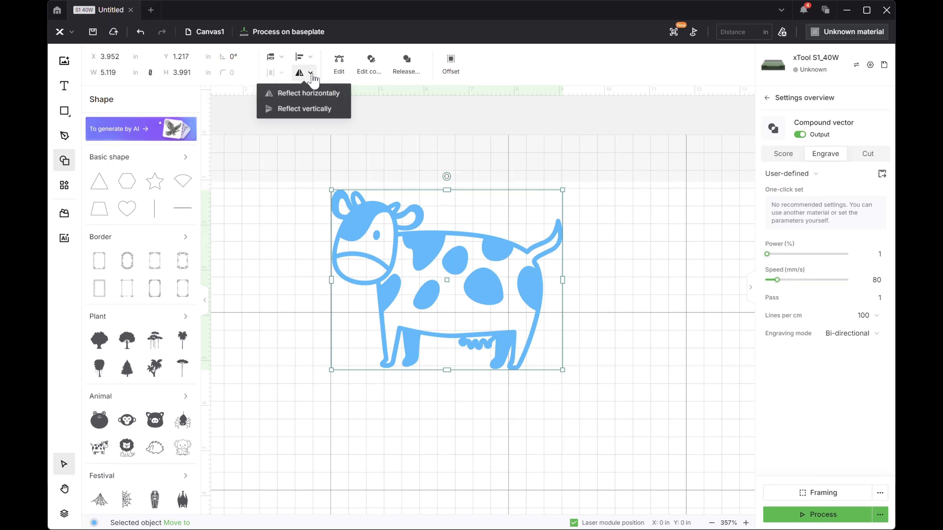
pyautogui.click(309, 110)
pyautogui.click(310, 73)
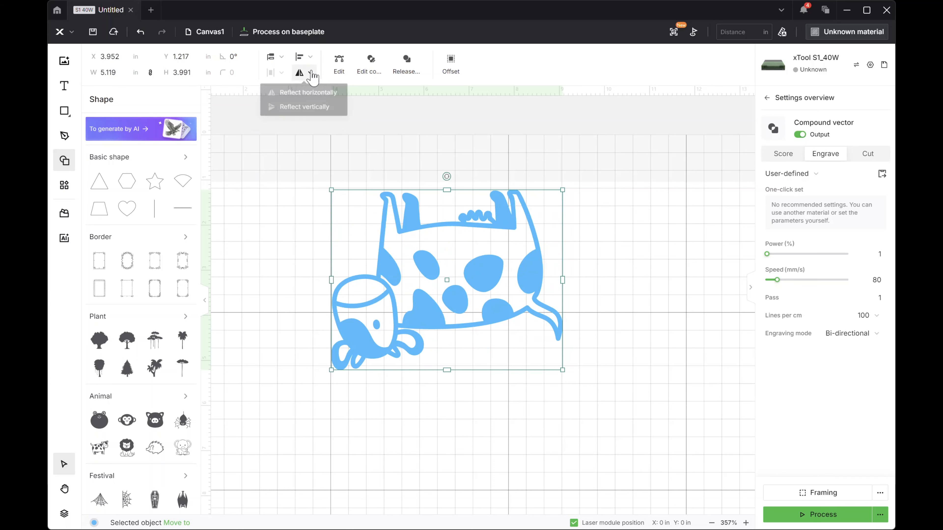
pyautogui.click(315, 109)
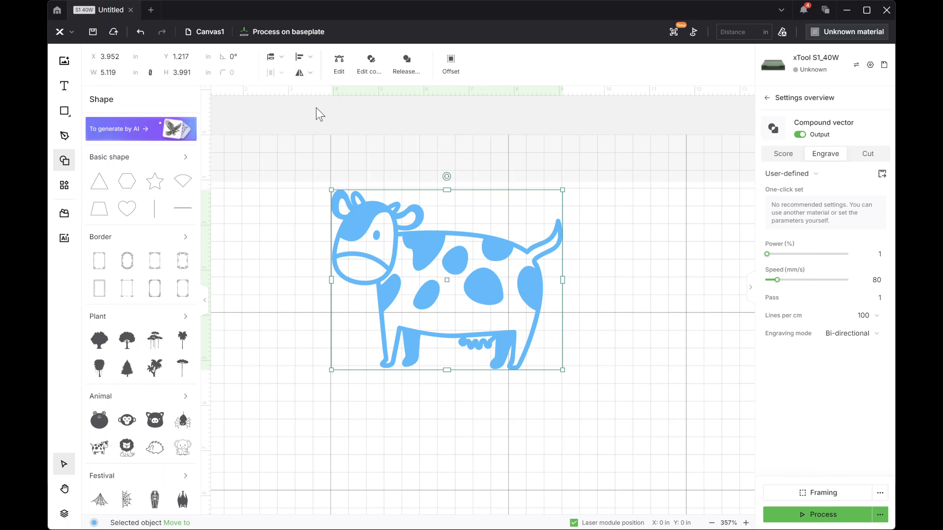
pyautogui.click(310, 73)
pyautogui.click(309, 93)
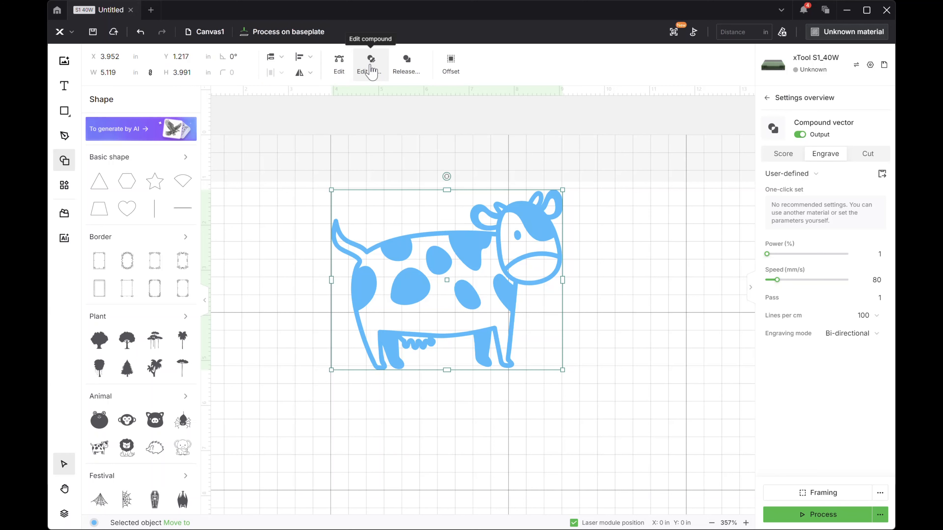
# Edit the cow's compound vector, shifting its inner body contour slightly, and finish the compound editing.
pyautogui.click(371, 77)
pyautogui.click(493, 241)
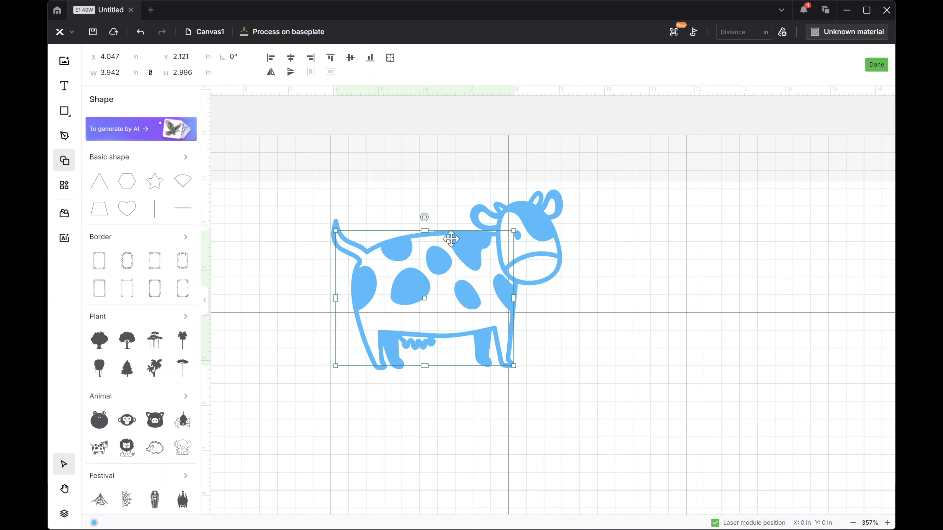
pyautogui.moveTo(431, 242); pyautogui.dragTo(319, 384)
pyautogui.click(525, 231)
pyautogui.moveTo(526, 231)
pyautogui.mouseDown()
pyautogui.moveTo(621, 221)
pyautogui.moveTo(527, 231)
pyautogui.mouseUp()
pyautogui.moveTo(297, 465); pyautogui.dragTo(419, 315)
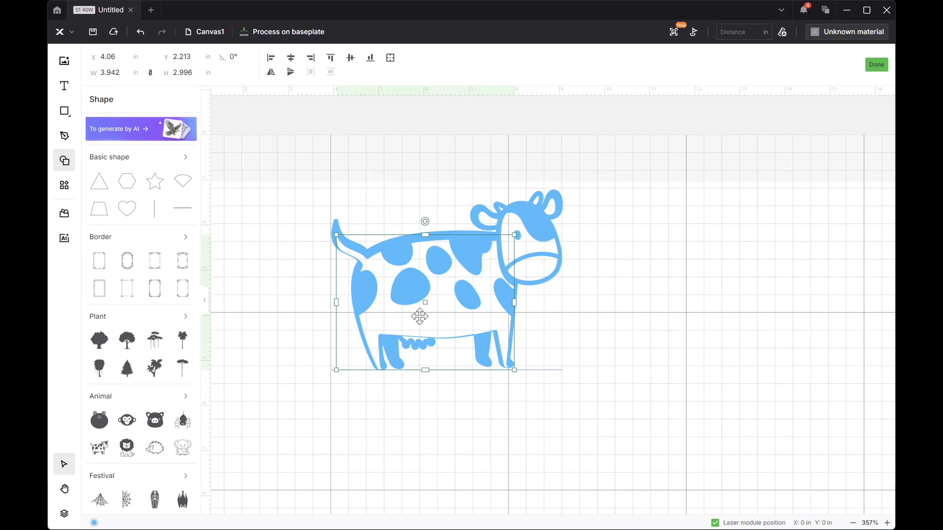
pyautogui.click(877, 65)
pyautogui.click(295, 197)
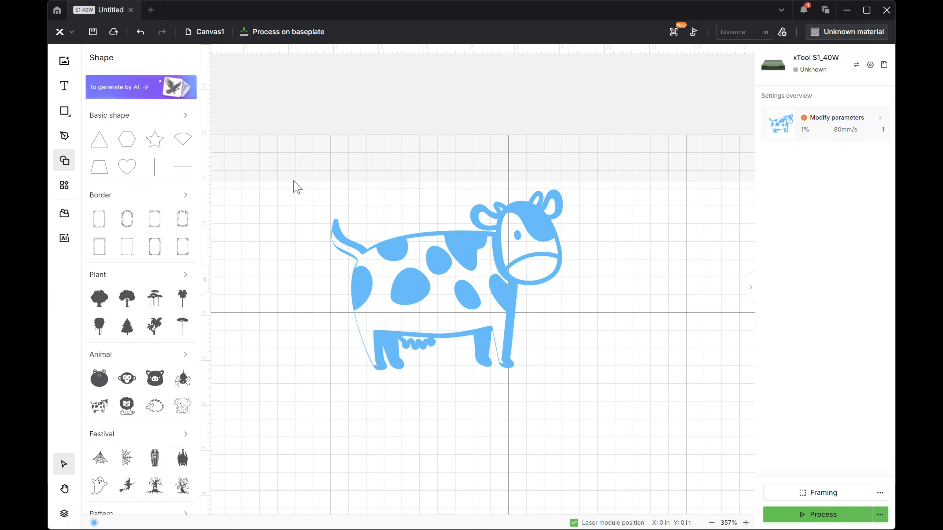
# Replace the distorted cow with a fresh one from the shape library, about 4.106 × 3.201 in, at X 4.635, Y 2.151 in.
pyautogui.moveTo(293, 181); pyautogui.dragTo(635, 407)
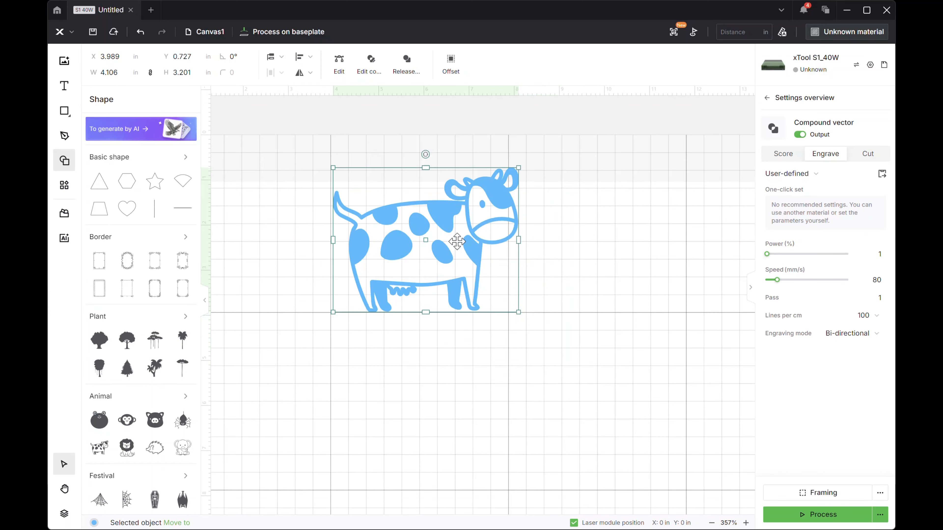
pyautogui.moveTo(457, 242); pyautogui.dragTo(472, 304)
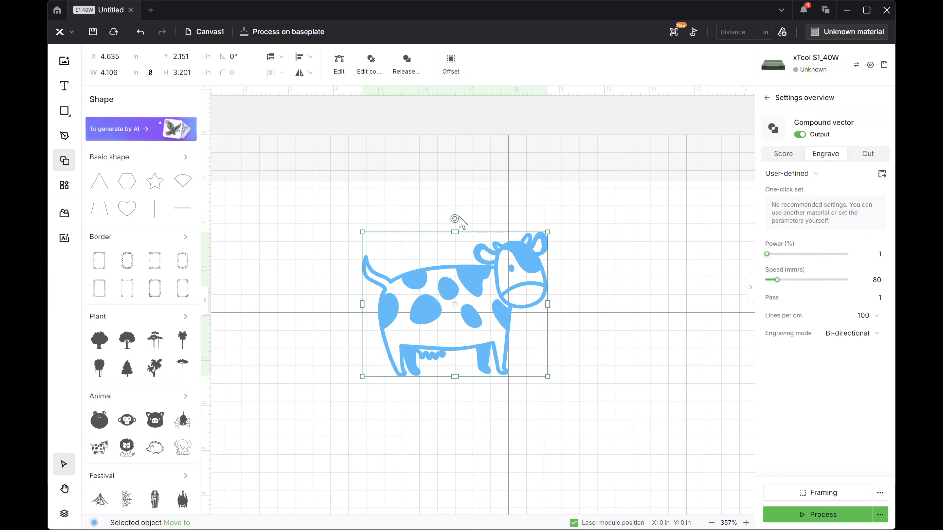
# Rotate the cow to 45°.
pyautogui.click(230, 54)
pyautogui.press('Return')
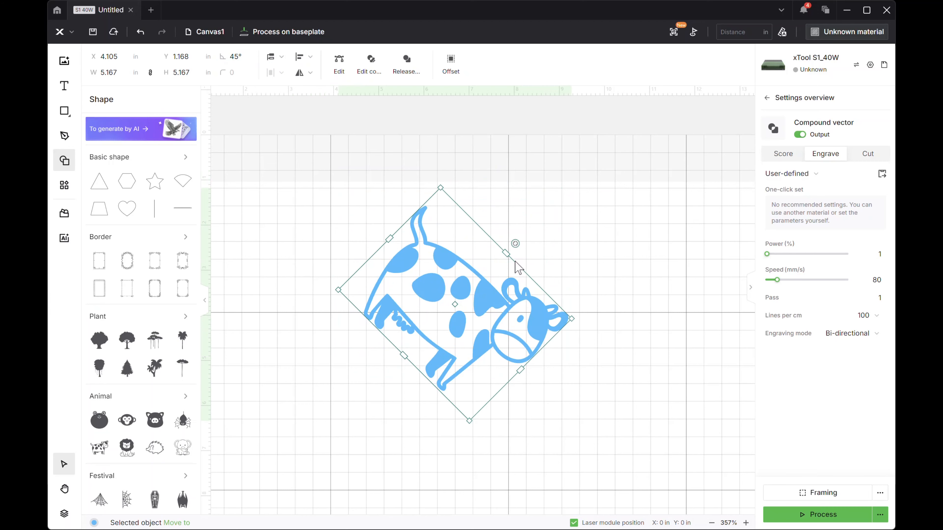
# Rotate the cow back to 0° and reflect it horizontally.
pyautogui.moveTo(516, 244); pyautogui.dragTo(464, 243)
pyautogui.click(304, 72)
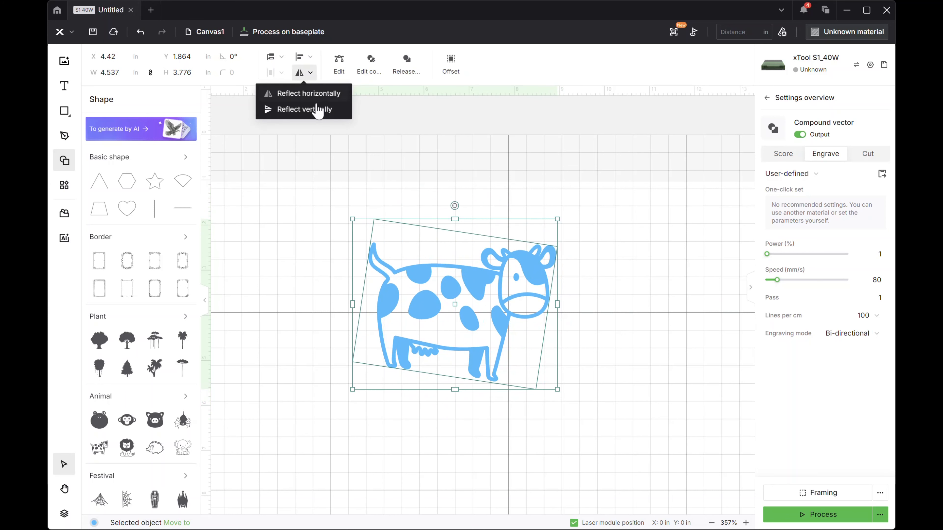
pyautogui.click(304, 95)
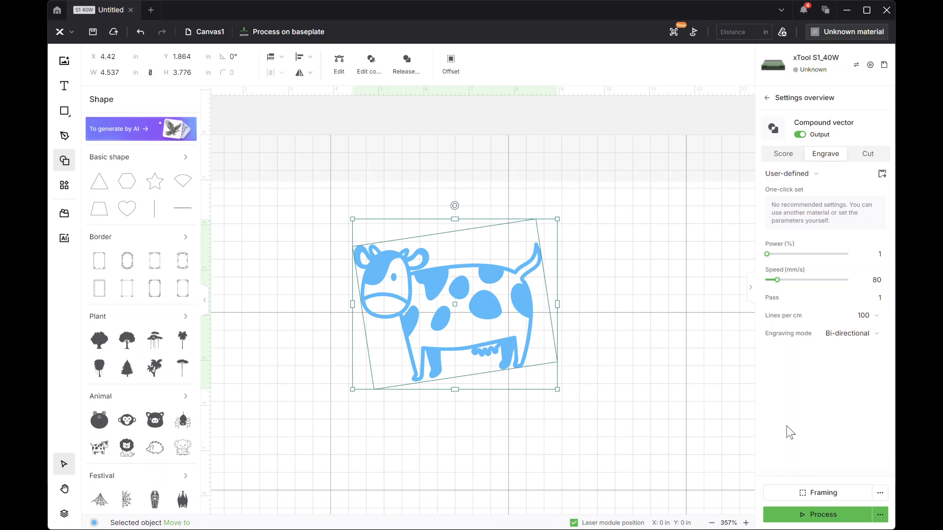
# Delete the cow from the canvas.
pyautogui.click(431, 176)
pyautogui.click(430, 280)
pyautogui.press('Delete')
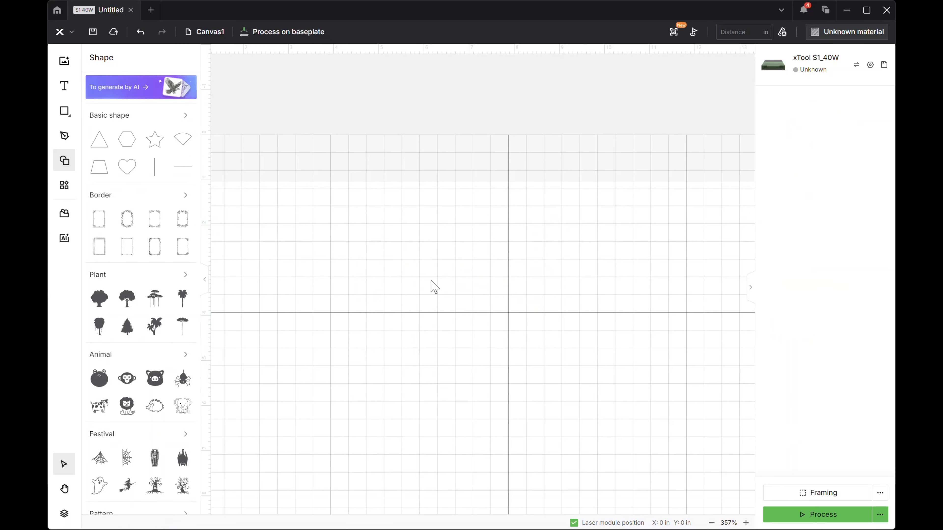
pyautogui.scroll(2, 305, 245)
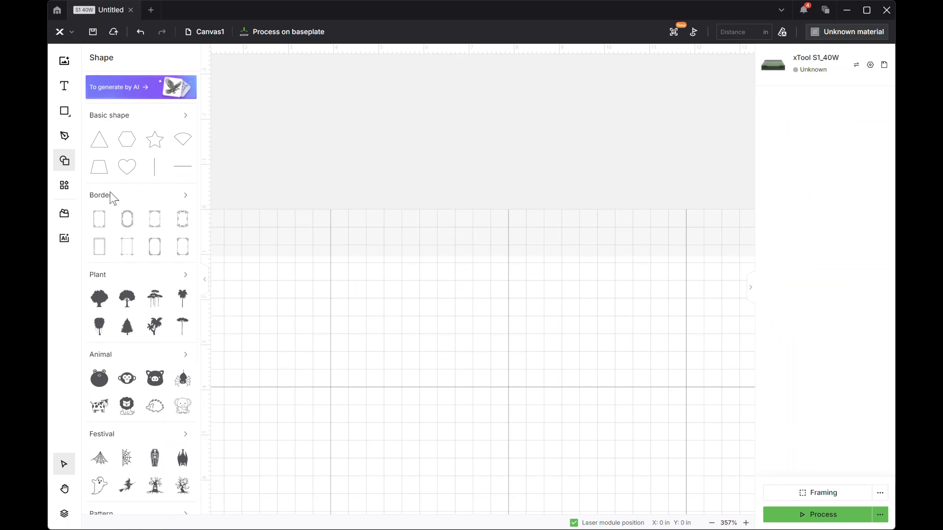
# Open the Applications collection and review the descriptions of its tools, such as Batch fill and Measurement.
pyautogui.click(65, 185)
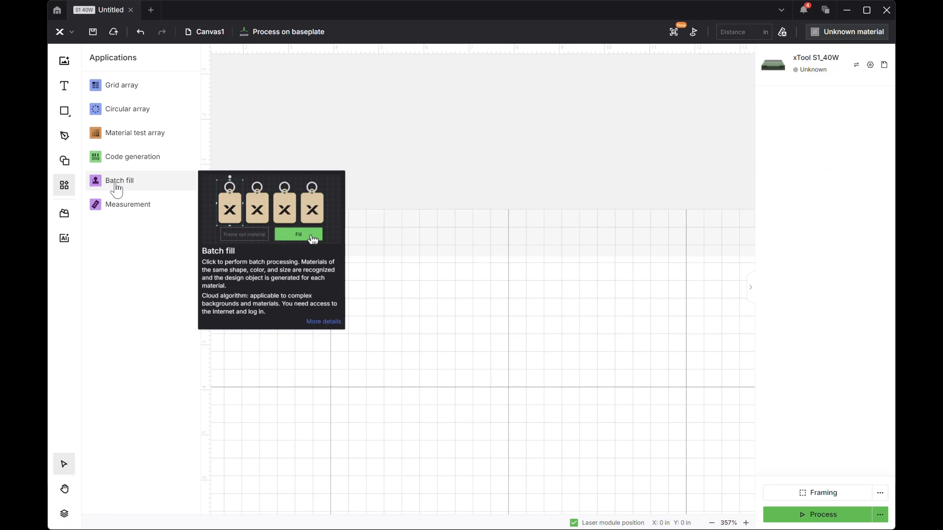
pyautogui.moveTo(114, 214)
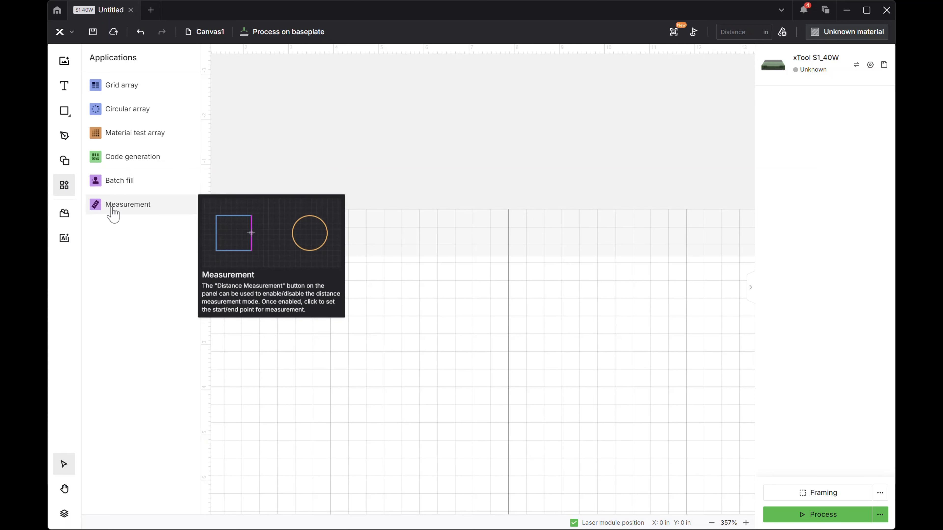
pyautogui.scroll(-5, 505, 266)
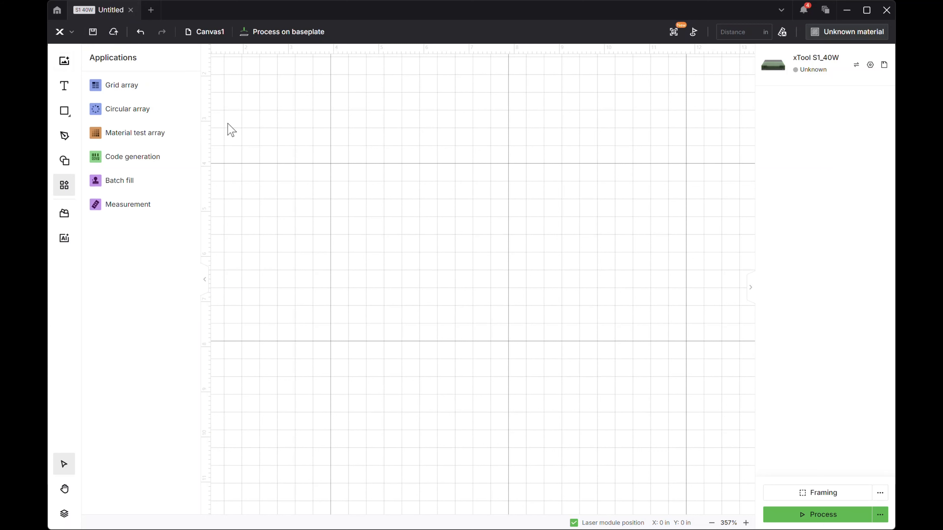
# Draw a rectangle about 3.363 × 4.207 in and, beside it, an ellipse about 2.731 × 2.328 in.
pyautogui.press('r')
pyautogui.moveTo(268, 108); pyautogui.dragTo(420, 298)
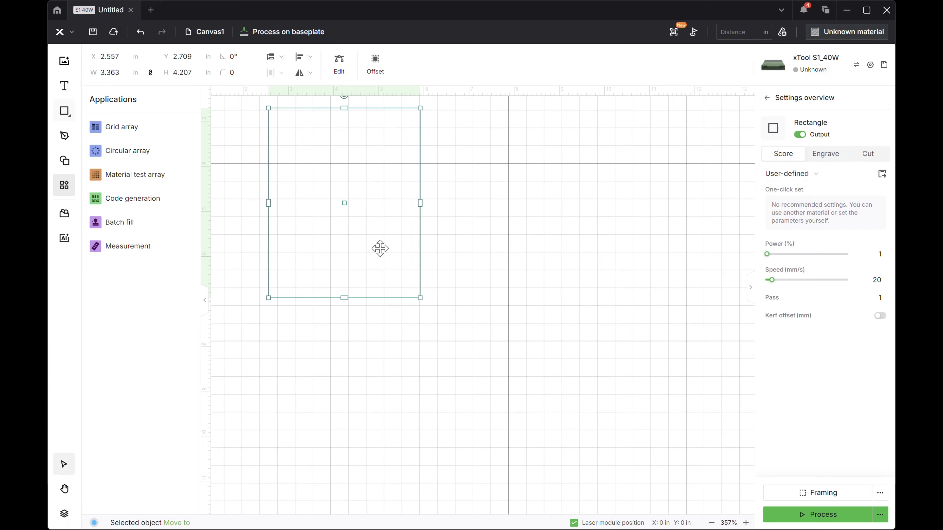
pyautogui.press('e')
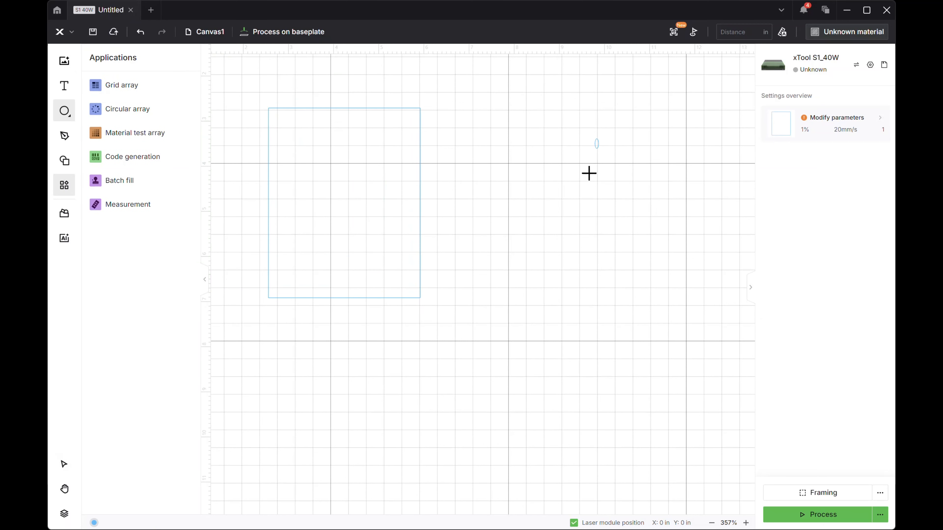
pyautogui.moveTo(589, 173); pyautogui.dragTo(475, 244)
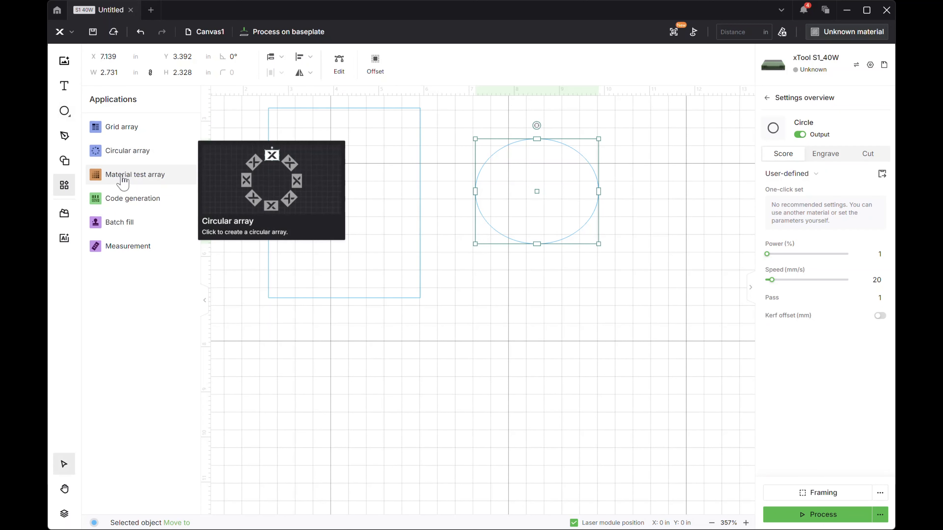
# Measure the distance from the rectangle's right edge to the ellipse's left edge with the Measurement application.
pyautogui.click(117, 247)
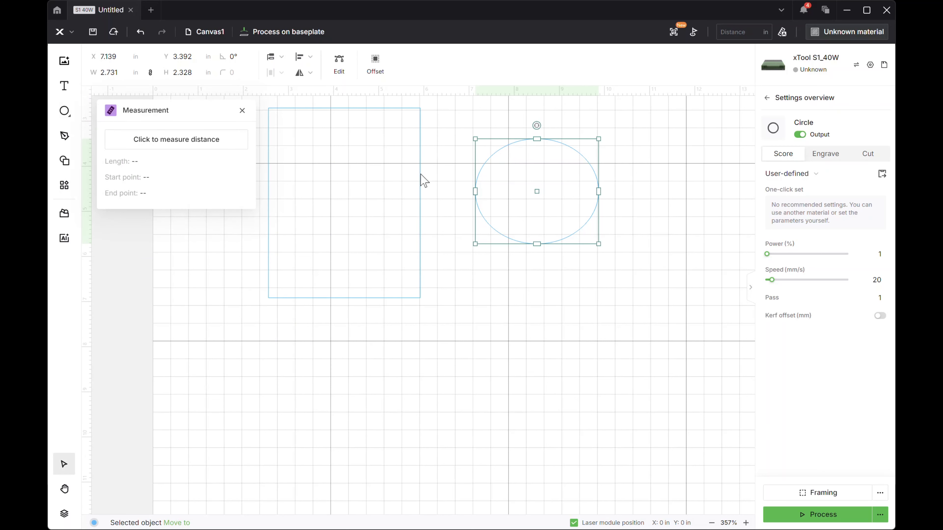
pyautogui.click(134, 143)
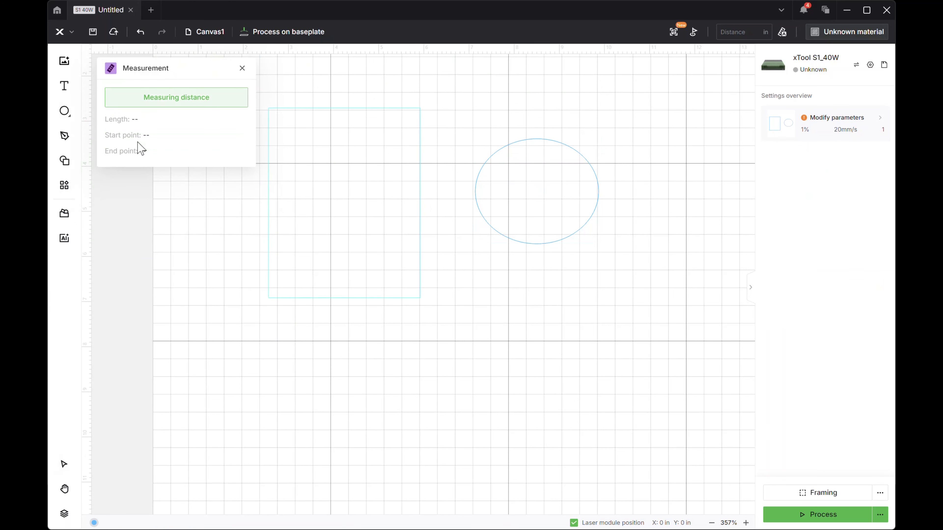
pyautogui.click(420, 190)
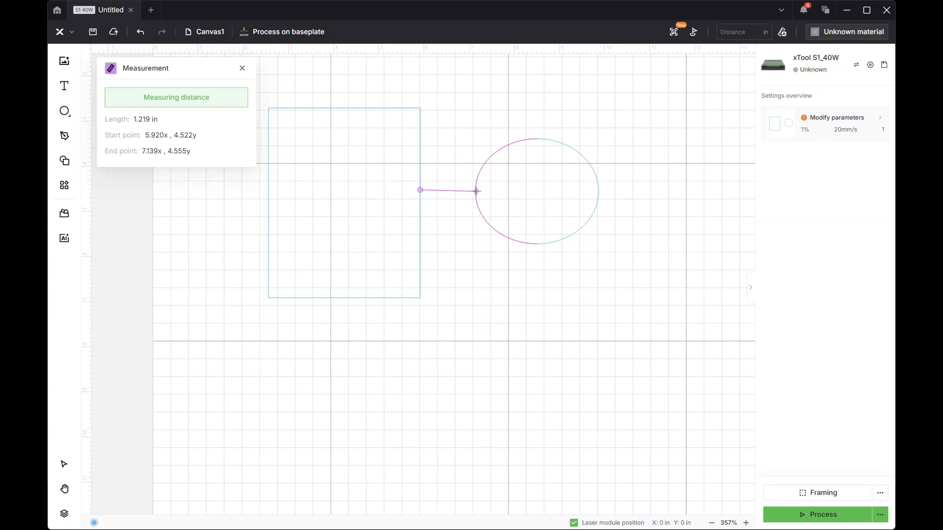
pyautogui.click(474, 191)
# Measure the rectangle from its top edge to its bottom edge, and compare the length with its height property.
pyautogui.click(354, 109)
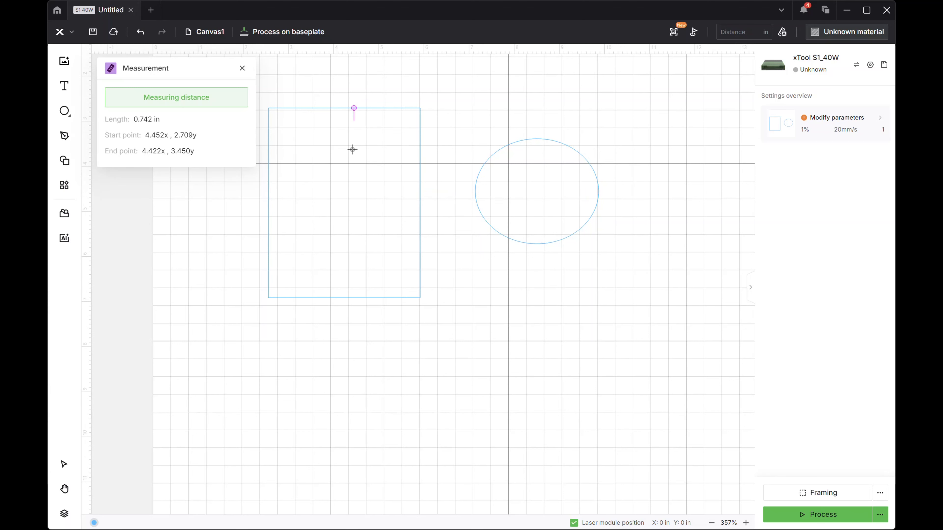
pyautogui.click(355, 298)
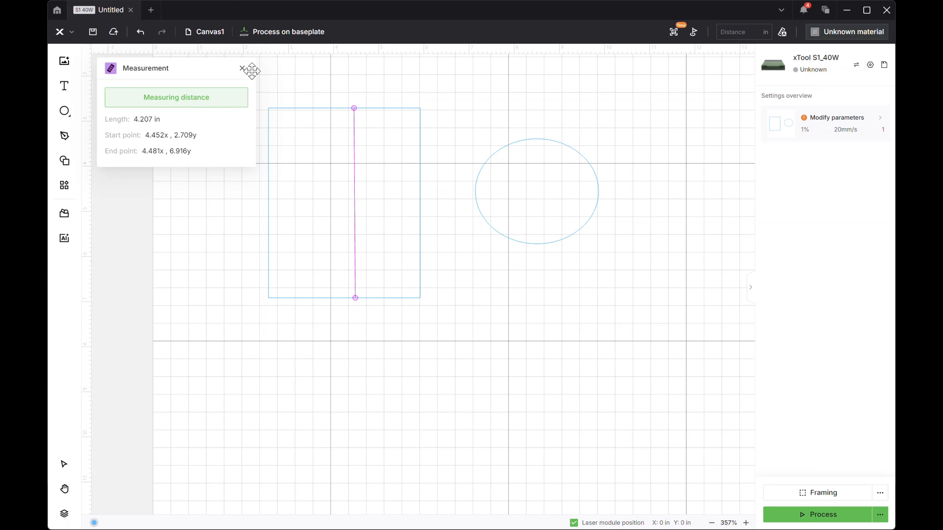
pyautogui.click(242, 68)
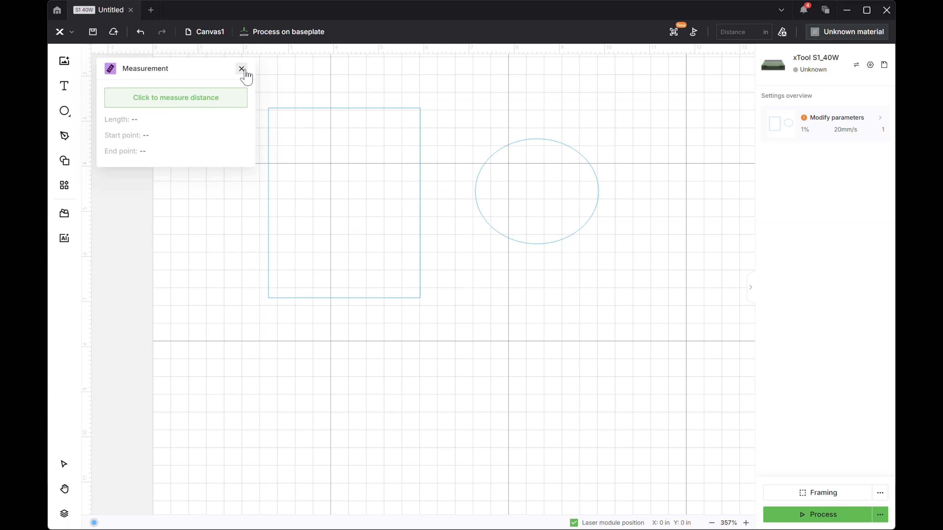
pyautogui.click(288, 108)
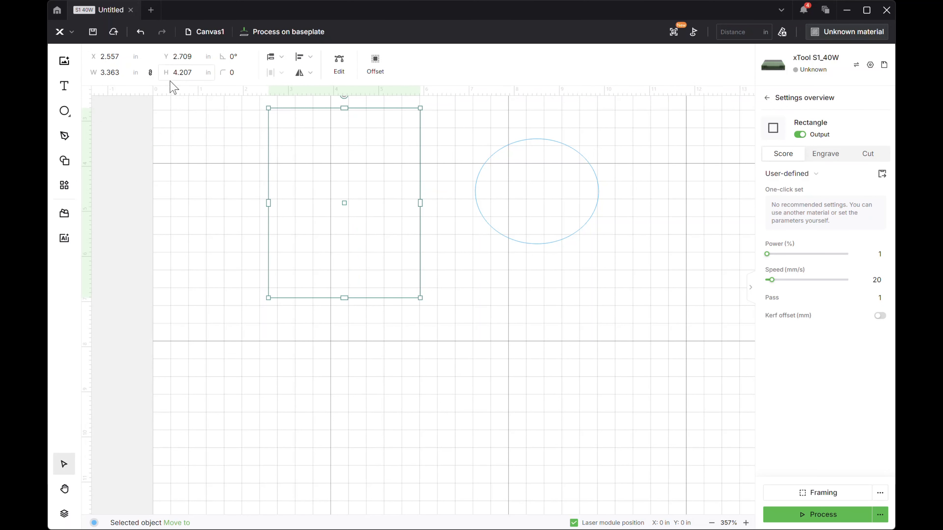
pyautogui.click(252, 158)
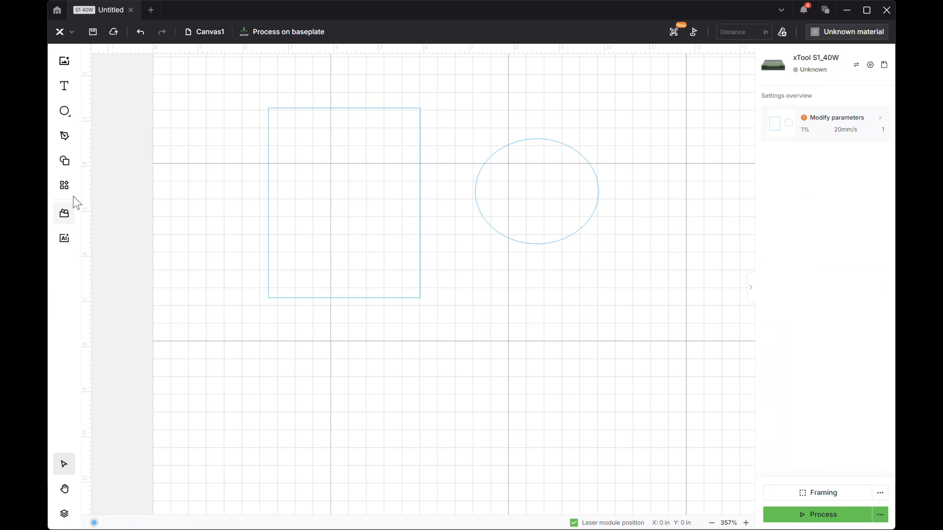
# Reopen the Applications collection and delete the ellipse from the canvas.
pyautogui.click(65, 185)
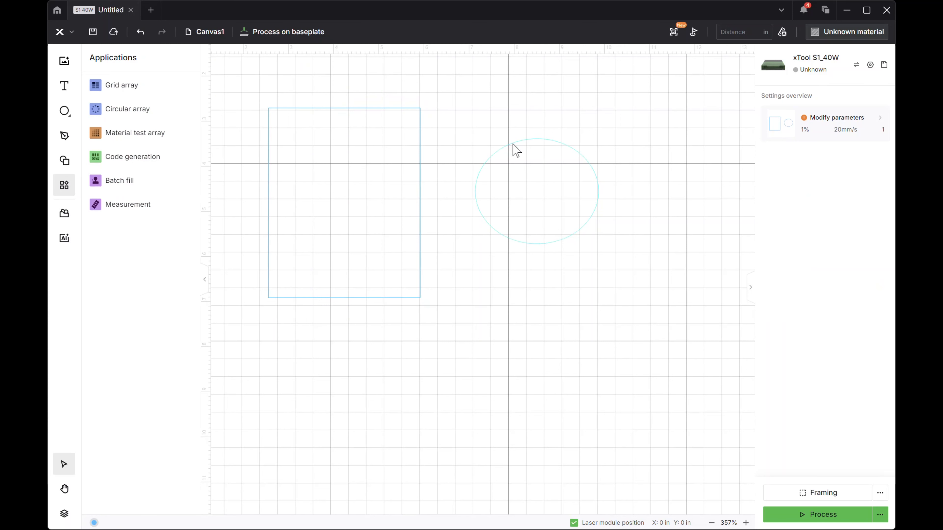
pyautogui.click(501, 148)
pyautogui.press('Delete')
# Shrink the rectangle to about 2.452 × 3.068 in and move it to about X 5.839, Y 4.178 in.
pyautogui.click(343, 109)
pyautogui.moveTo(354, 108); pyautogui.dragTo(513, 148)
pyautogui.moveTo(427, 146); pyautogui.dragTo(470, 244)
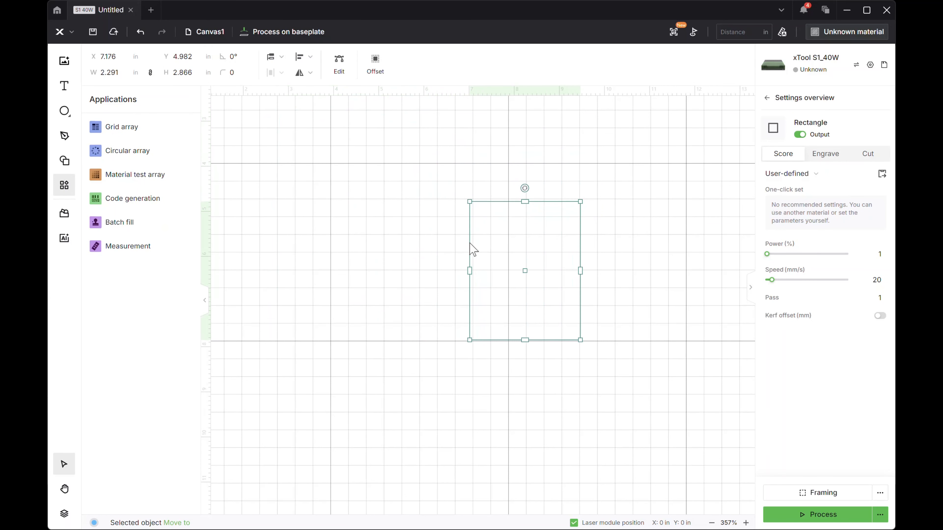
pyautogui.click(475, 189)
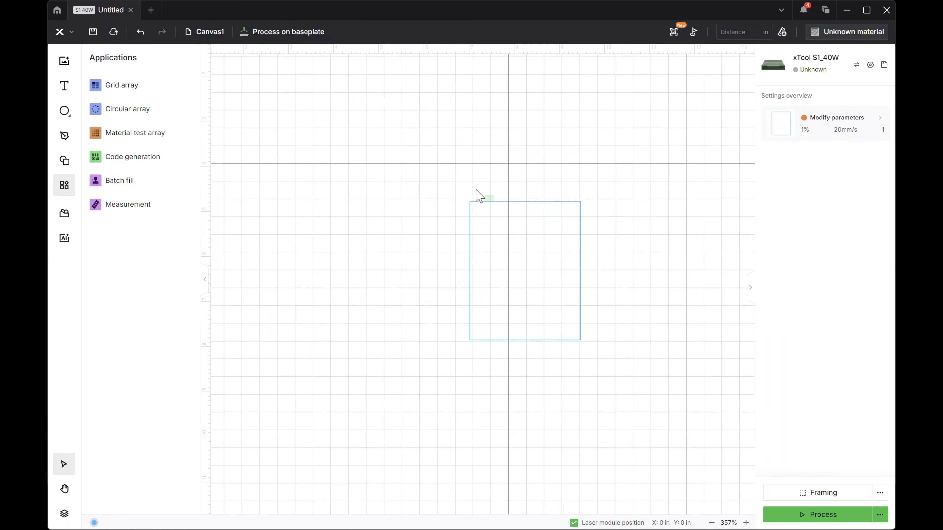
pyautogui.click(485, 206)
pyautogui.moveTo(484, 202); pyautogui.dragTo(431, 174)
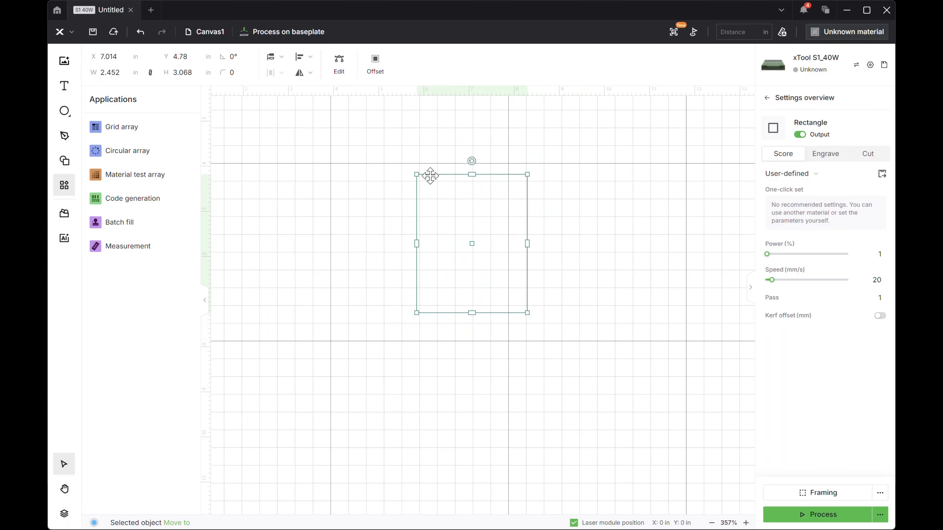
# Create a grid array of the rectangle with 2 columns, 2 rows and 0.039 in spacing in both directions.
pyautogui.click(107, 130)
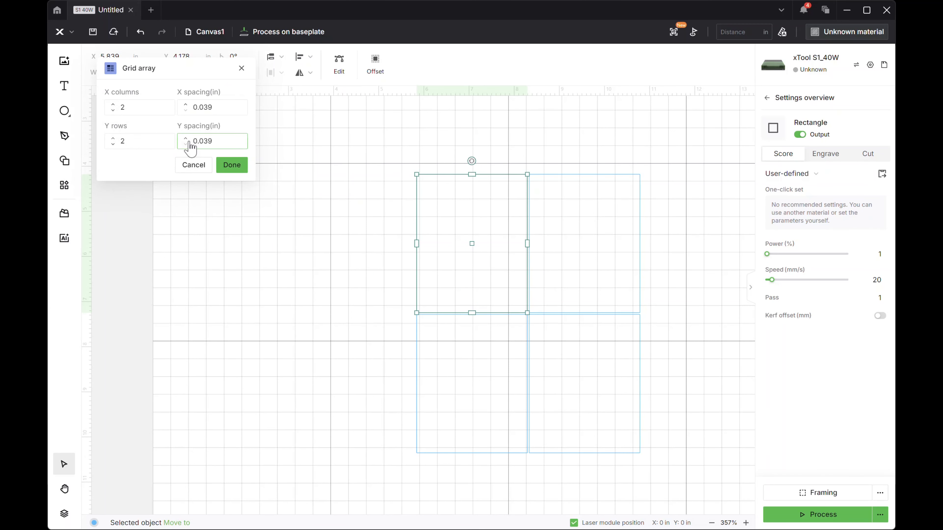
pyautogui.click(232, 168)
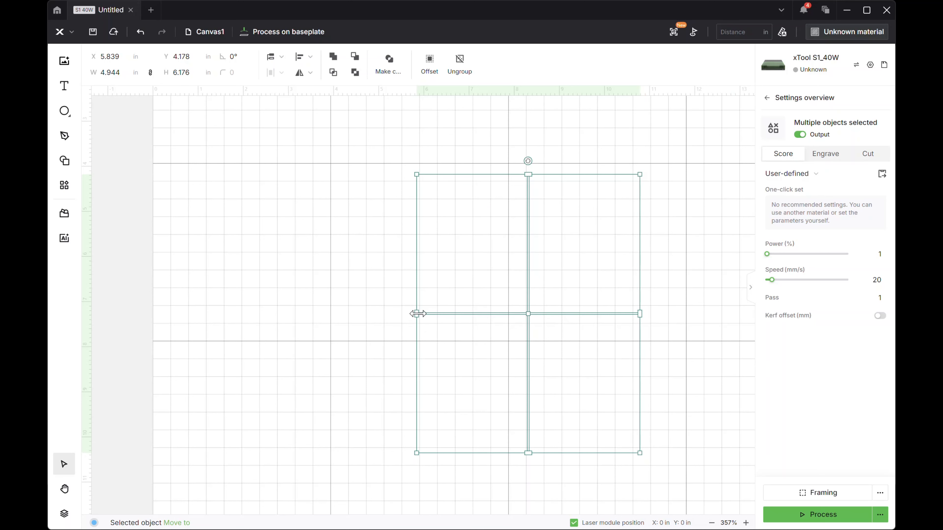
# Replace the arrayed rectangles with a single rectangle about 2.115 × 1.968 in at X 5.37, Y 3.597 in.
pyautogui.click(492, 265)
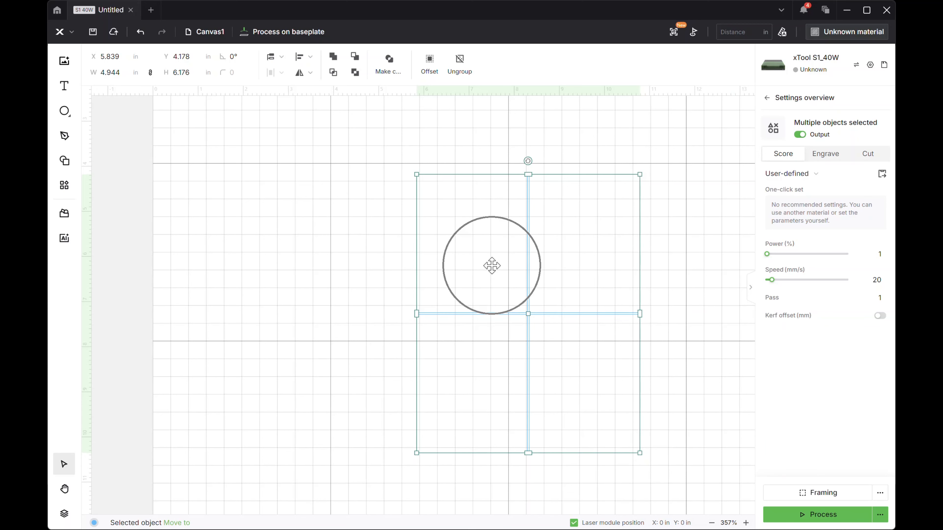
pyautogui.press('Delete')
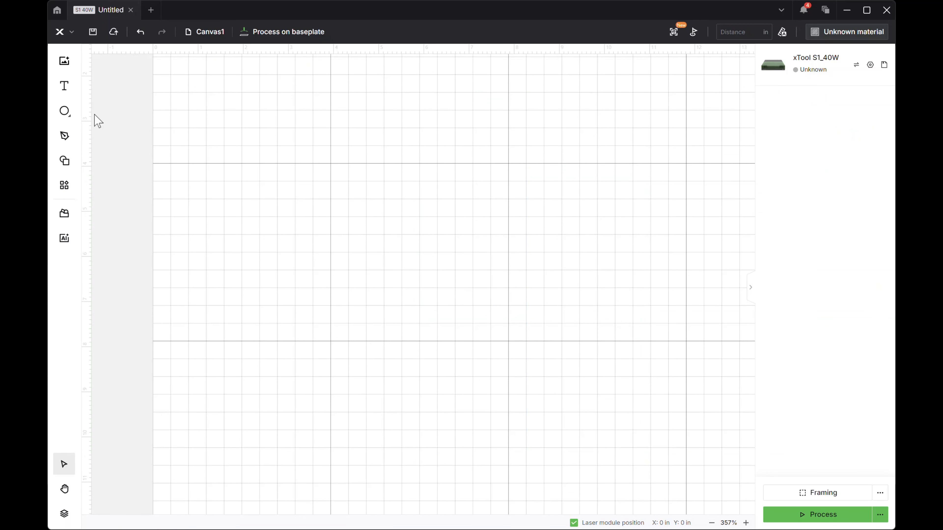
pyautogui.press('r')
pyautogui.moveTo(395, 149); pyautogui.dragTo(491, 236)
# Create a 2 × 2 grid array of the new rectangle with X and Y spacing of 0.25 in.
pyautogui.click(63, 185)
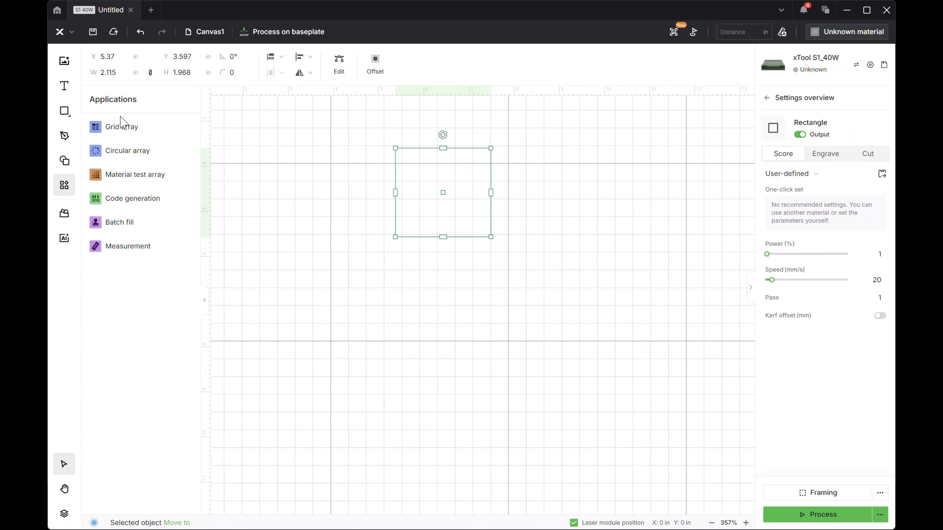
pyautogui.click(121, 125)
pyautogui.click(192, 107)
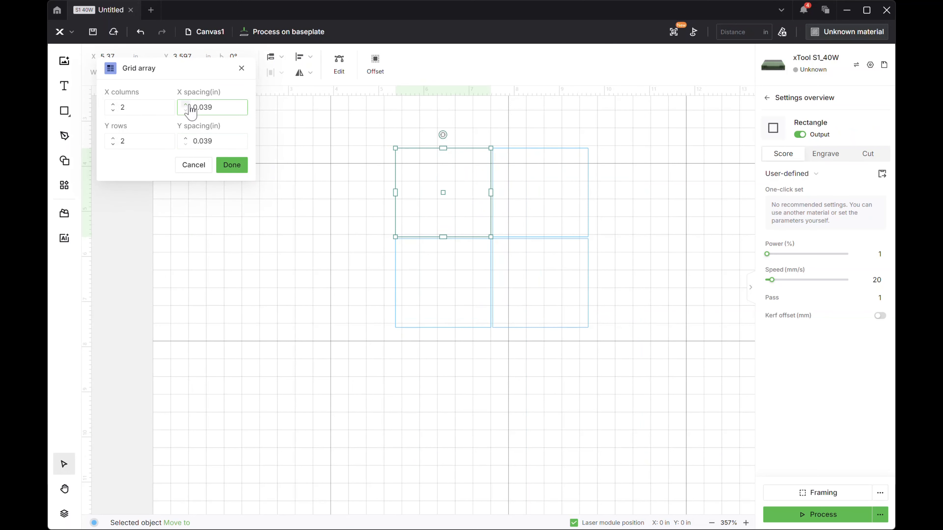
pyautogui.click(189, 105)
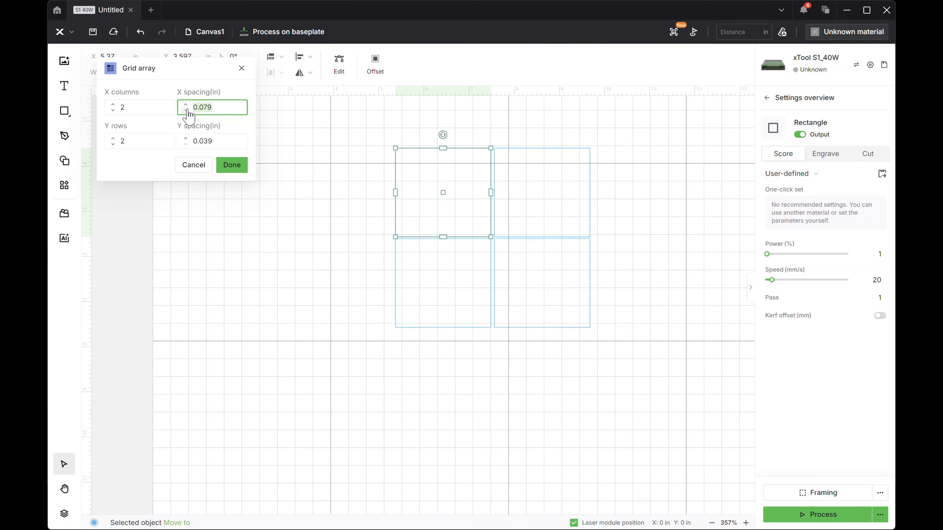
pyautogui.write('0.25')
pyautogui.click(219, 137)
pyautogui.write('0')
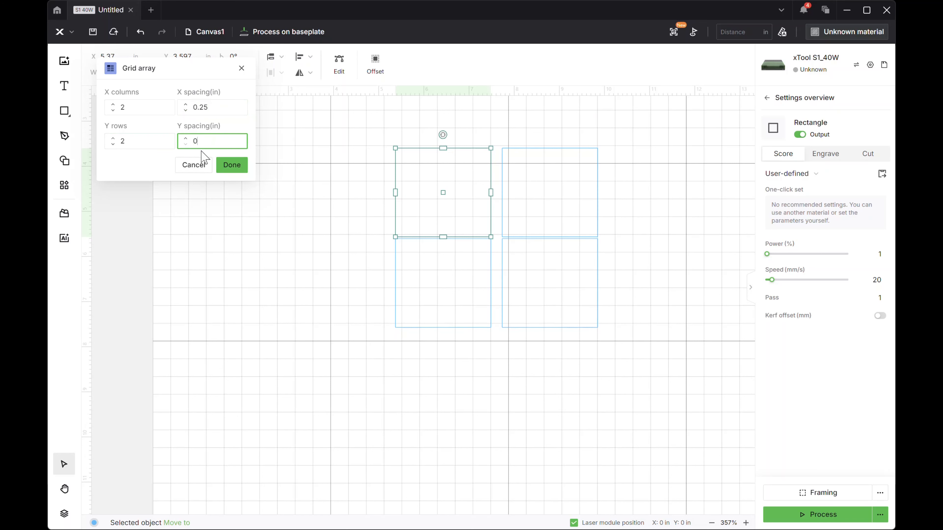
pyautogui.click(137, 140)
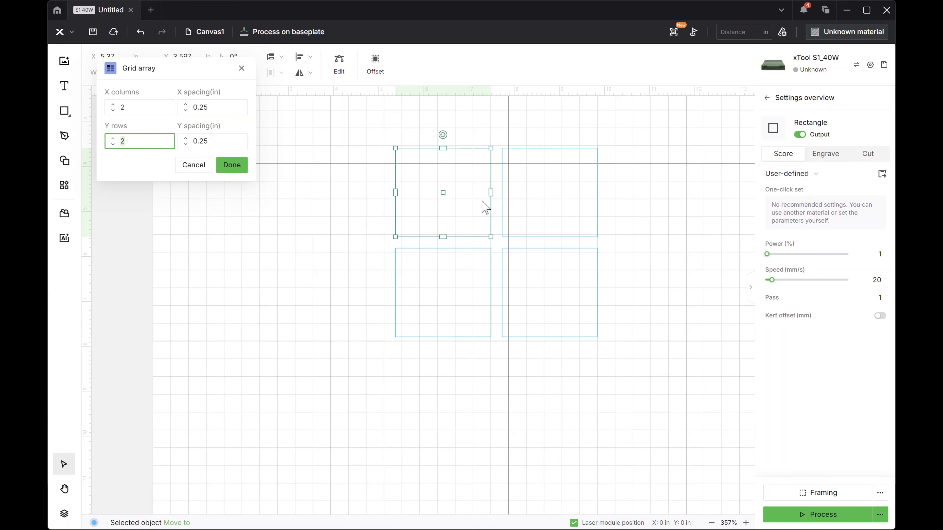
pyautogui.click(233, 167)
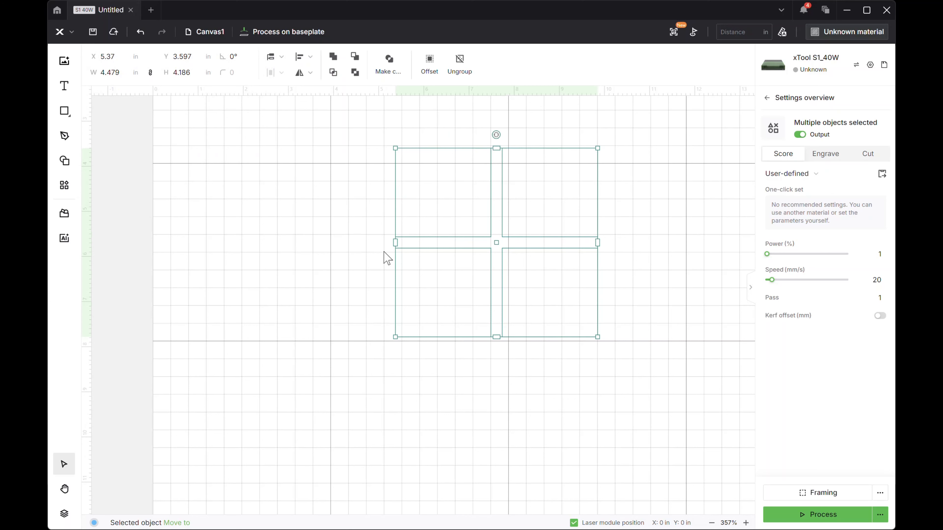
# Replace the arrayed rectangles with a single rectangle about 2.981 × 2.819 in at X 2.506, Y 4.185 in.
pyautogui.click(339, 232)
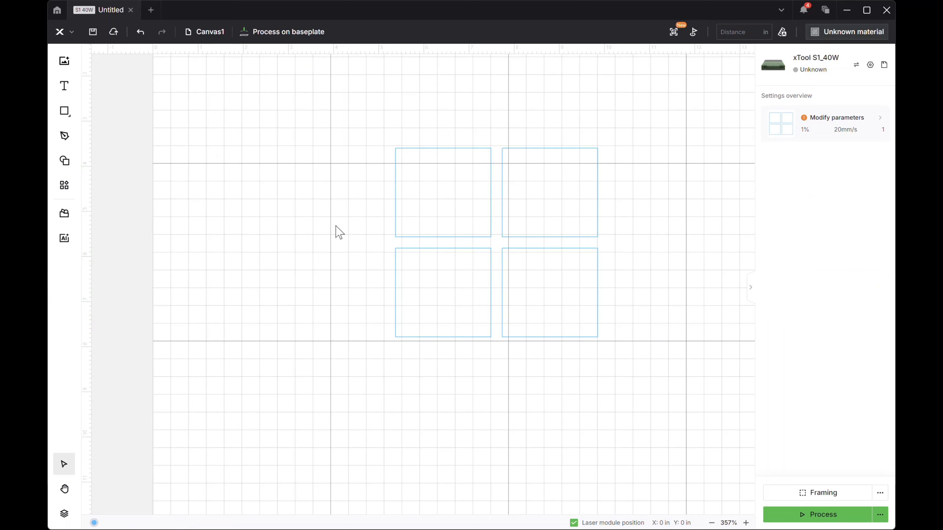
pyautogui.click(423, 178)
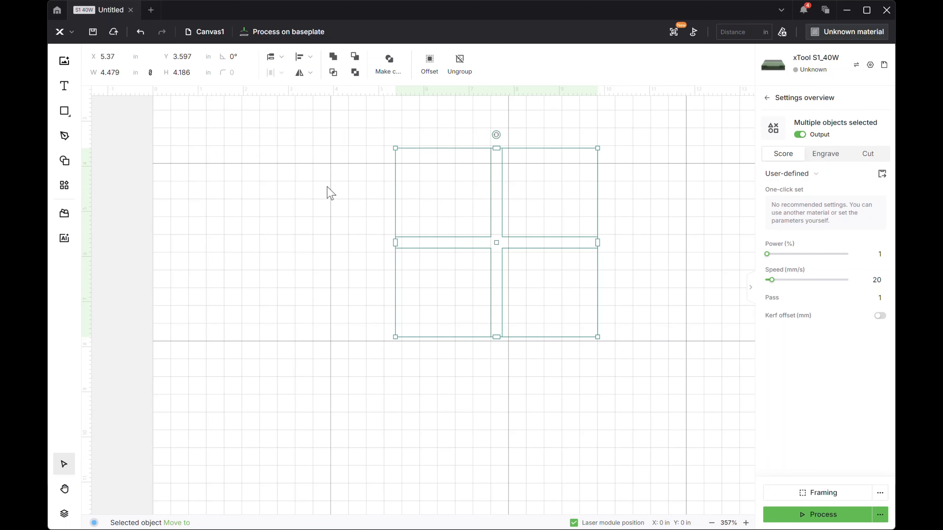
pyautogui.moveTo(370, 120); pyautogui.dragTo(644, 366)
pyautogui.press('Delete')
pyautogui.press('r')
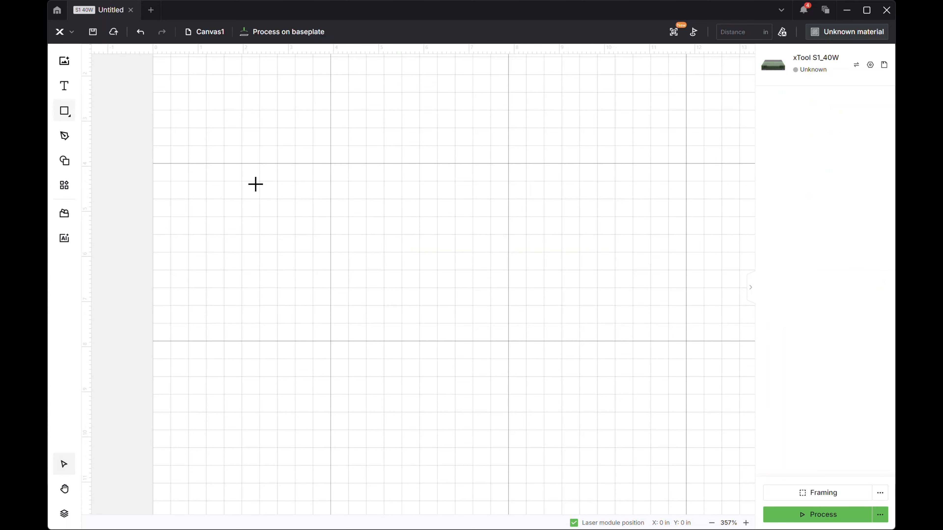
pyautogui.moveTo(264, 175); pyautogui.dragTo(401, 302)
# Start a circular array of the rectangle and raise its number of copies one at a time.
pyautogui.click(64, 185)
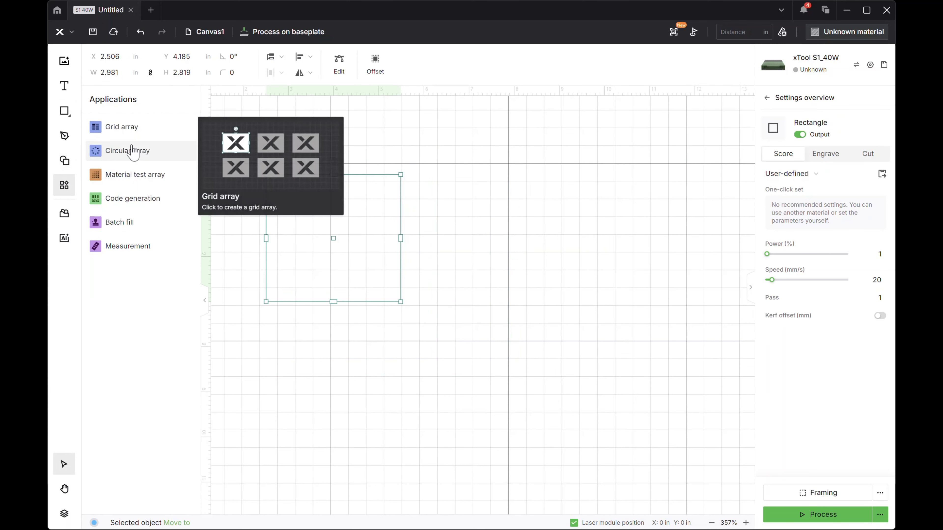
pyautogui.click(130, 151)
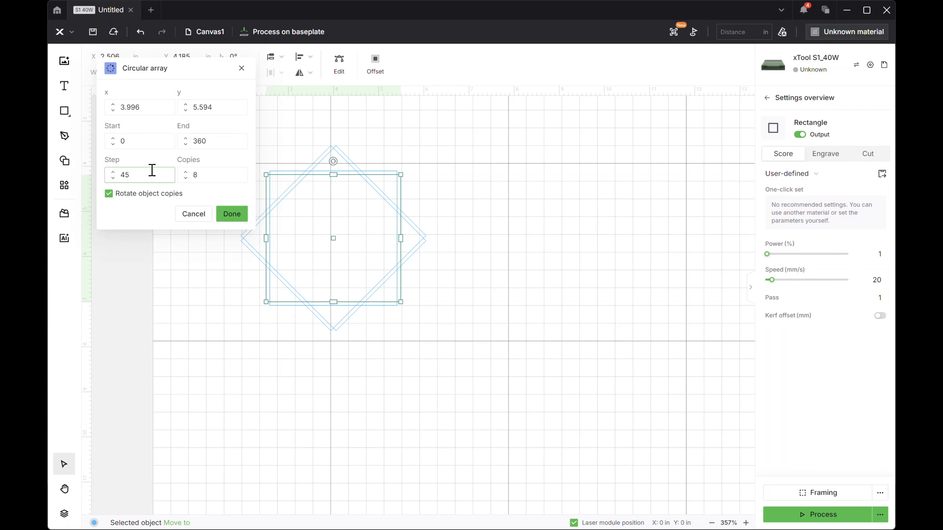
pyautogui.click(198, 175)
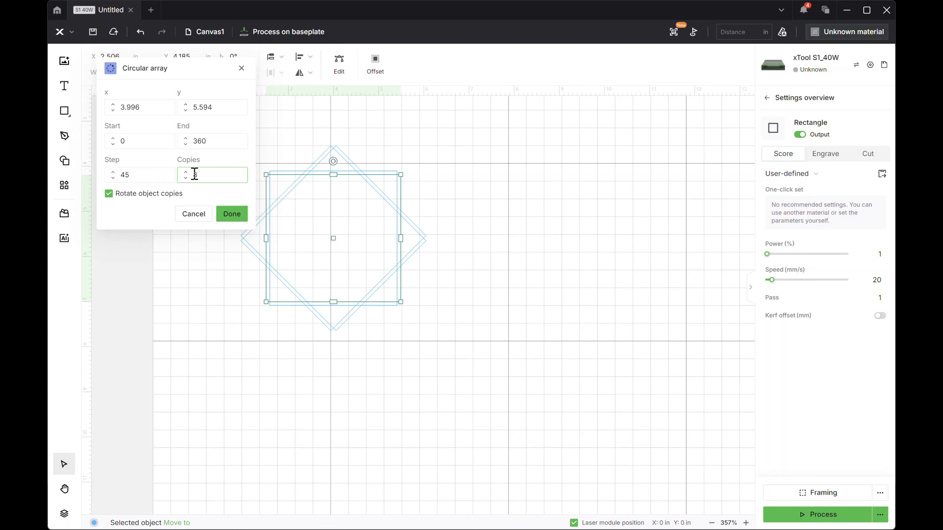
pyautogui.click(185, 174)
pyautogui.click(185, 174)
pyautogui.click(185, 173)
pyautogui.click(185, 174)
pyautogui.click(185, 174)
pyautogui.click(184, 173)
pyautogui.click(185, 173)
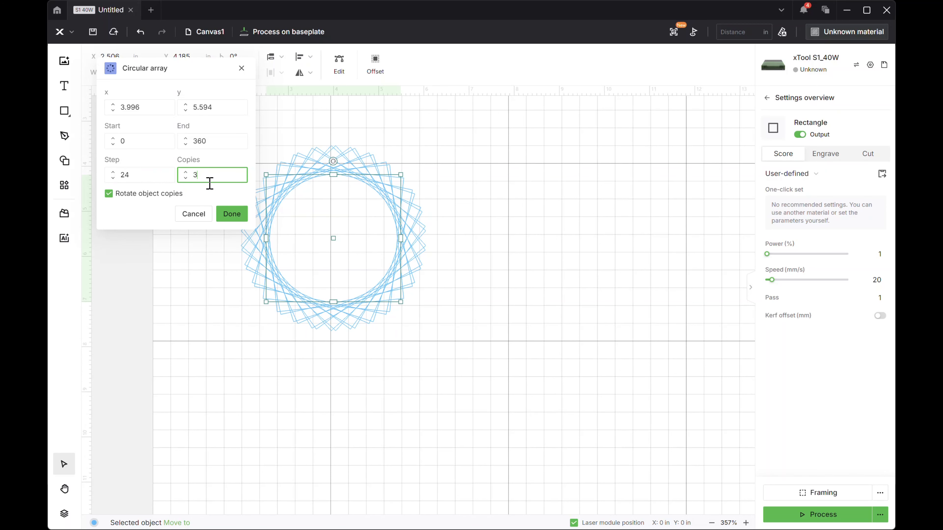
# Create the circular array with 45 copies and a step of 8.
pyautogui.click(138, 172)
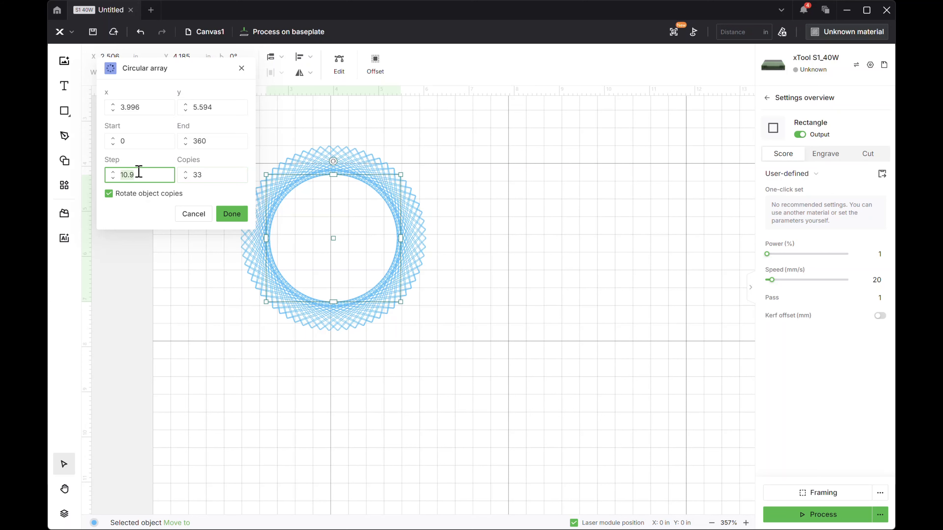
pyautogui.click(197, 174)
pyautogui.write('45')
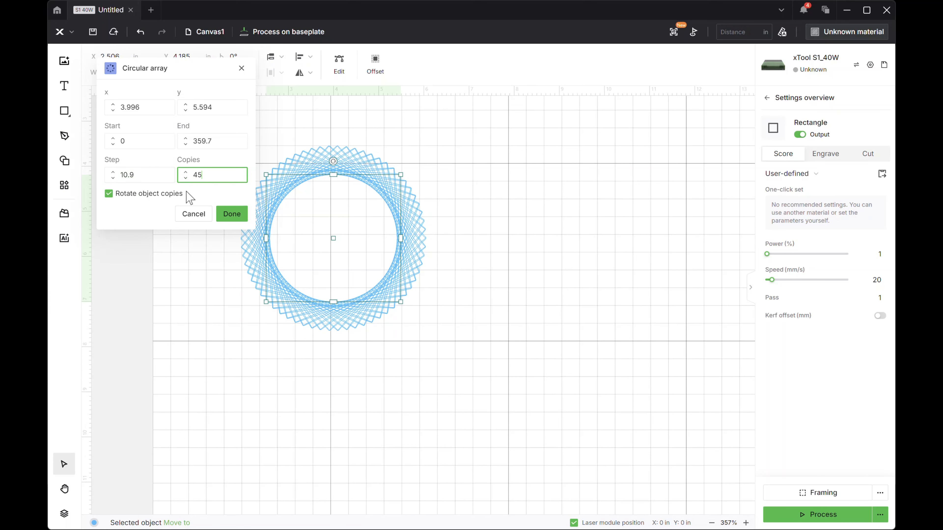
pyautogui.click(126, 174)
pyautogui.write('8')
pyautogui.click(231, 214)
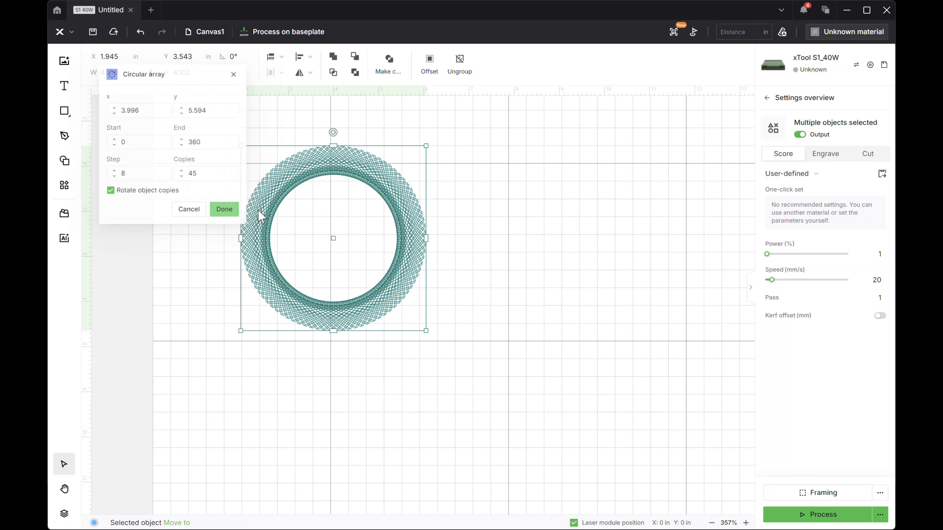
# Move the ring pattern and shrink it to about 1.104 × 1.104 in at X 8.699, Y 7.342 in.
pyautogui.moveTo(273, 189); pyautogui.dragTo(375, 194)
pyautogui.click(311, 216)
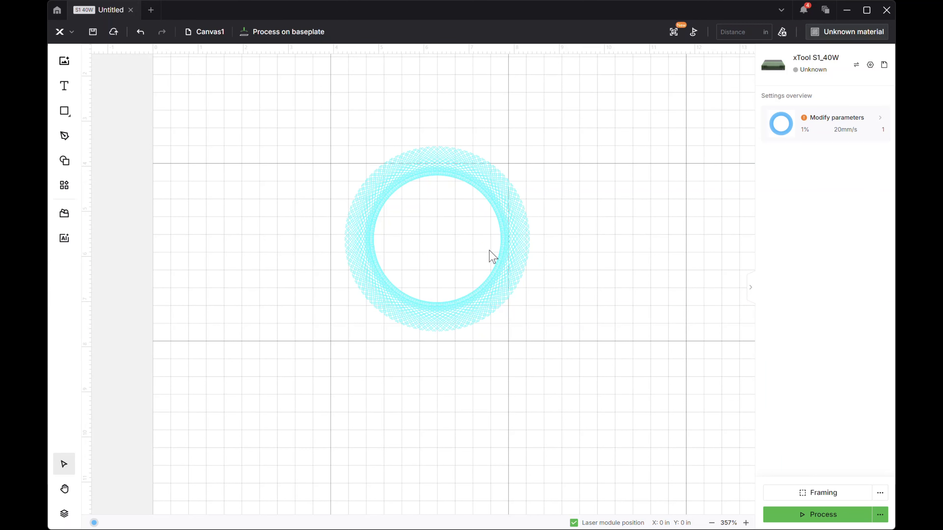
pyautogui.moveTo(413, 162); pyautogui.dragTo(479, 198)
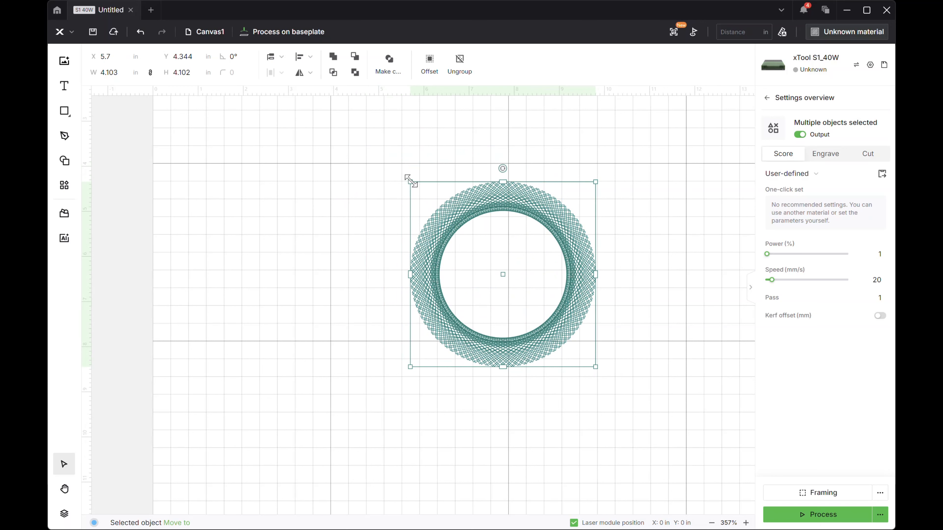
pyautogui.moveTo(410, 181); pyautogui.dragTo(545, 317)
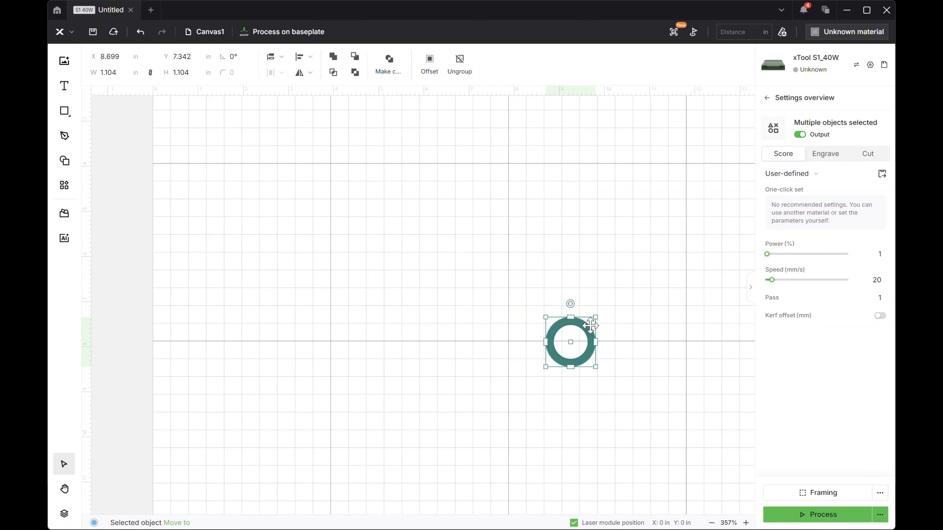
# Enlarge the ring pattern to about 5.315 × 5.313 in and move it to about X 4.07, Y 3.623 in.
pyautogui.click(520, 320)
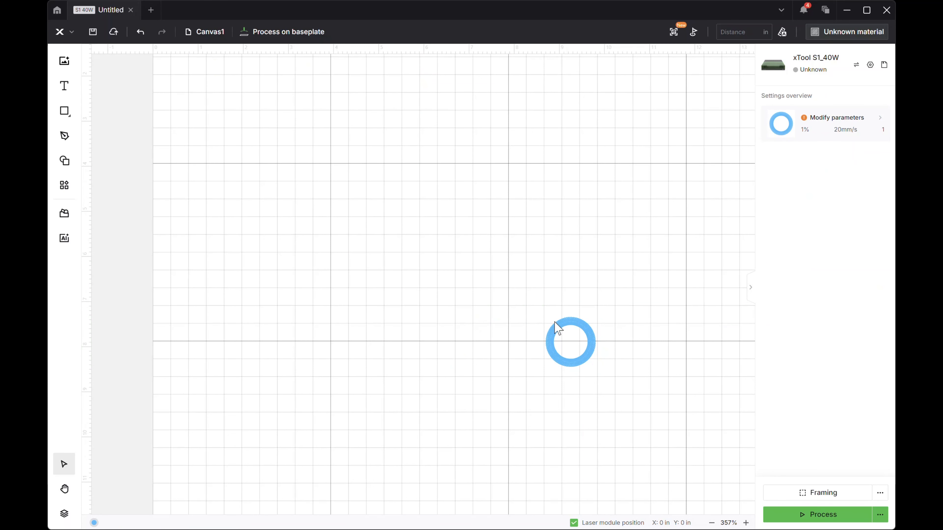
pyautogui.moveTo(554, 322); pyautogui.dragTo(311, 300)
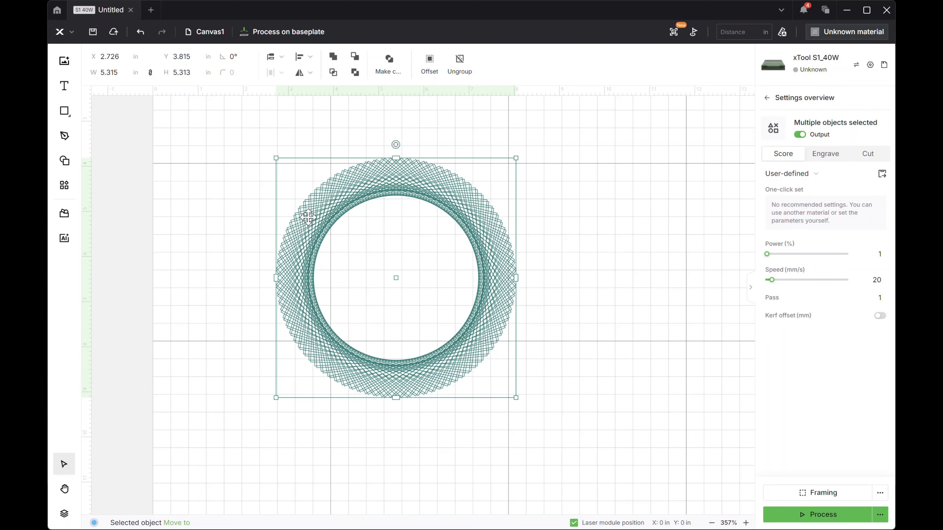
pyautogui.moveTo(305, 212); pyautogui.dragTo(366, 206)
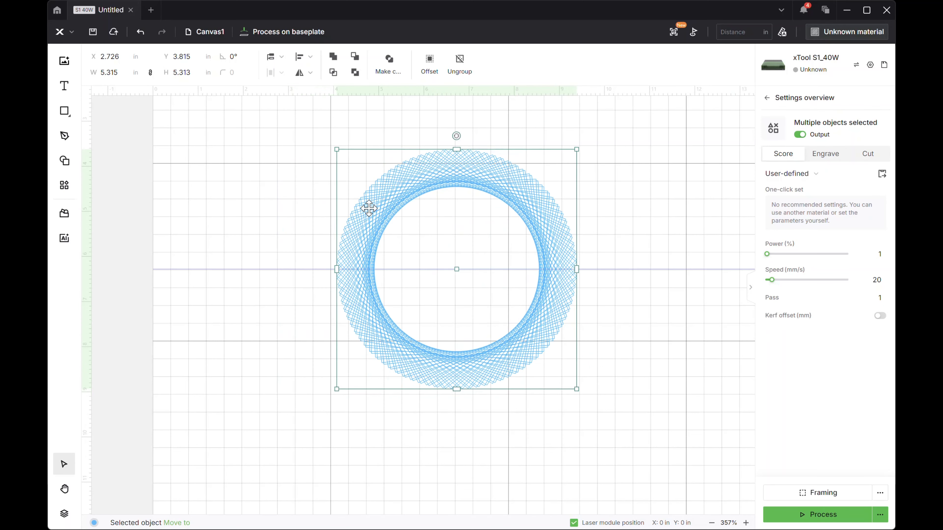
# Try a second circular array on the ring pattern with a step of 5 and 5 copies.
pyautogui.click(64, 184)
pyautogui.click(131, 155)
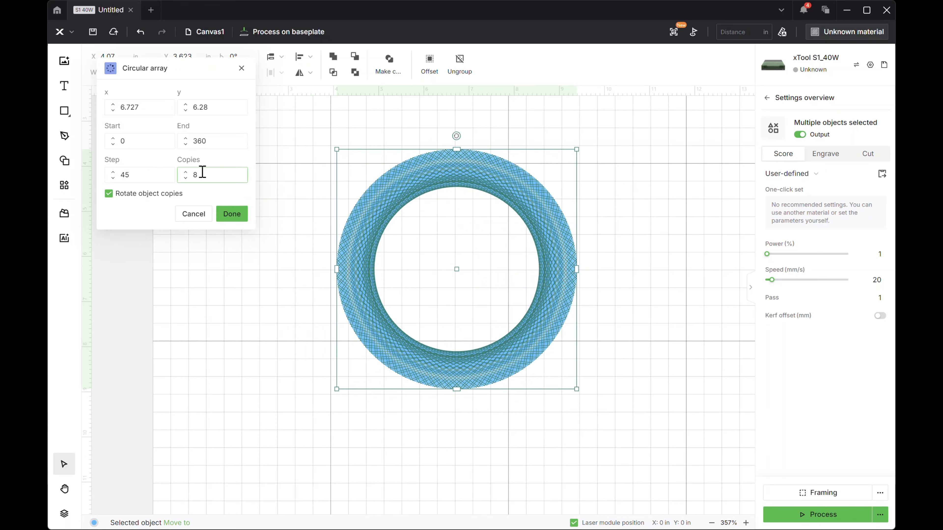
pyautogui.click(192, 172)
pyautogui.click(139, 171)
pyautogui.moveTo(132, 176)
pyautogui.mouseDown()
pyautogui.moveTo(116, 178)
pyautogui.moveTo(136, 174)
pyautogui.mouseUp()
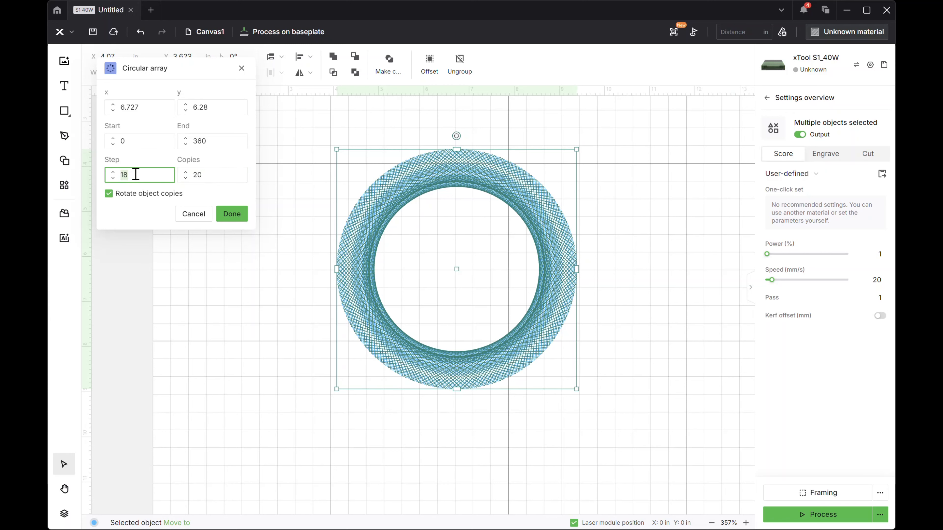
pyautogui.click(208, 177)
pyautogui.write('5')
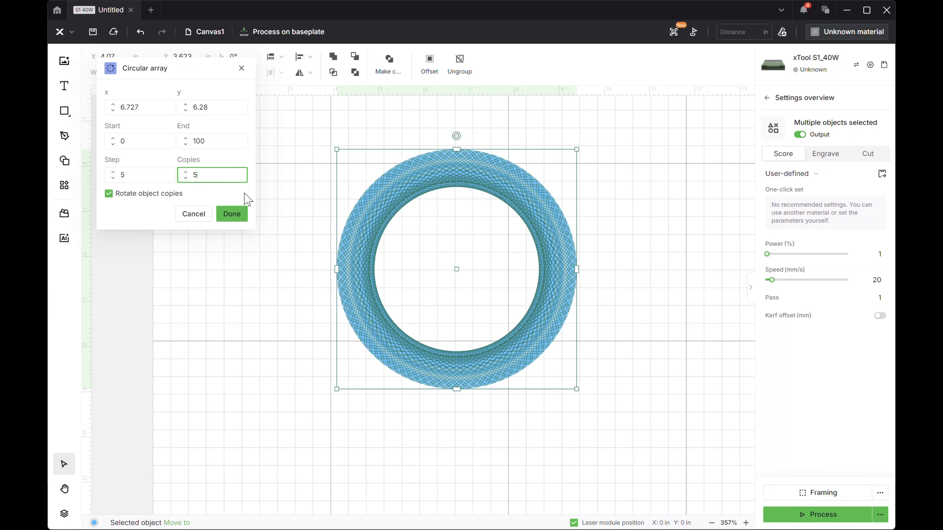
pyautogui.click(234, 215)
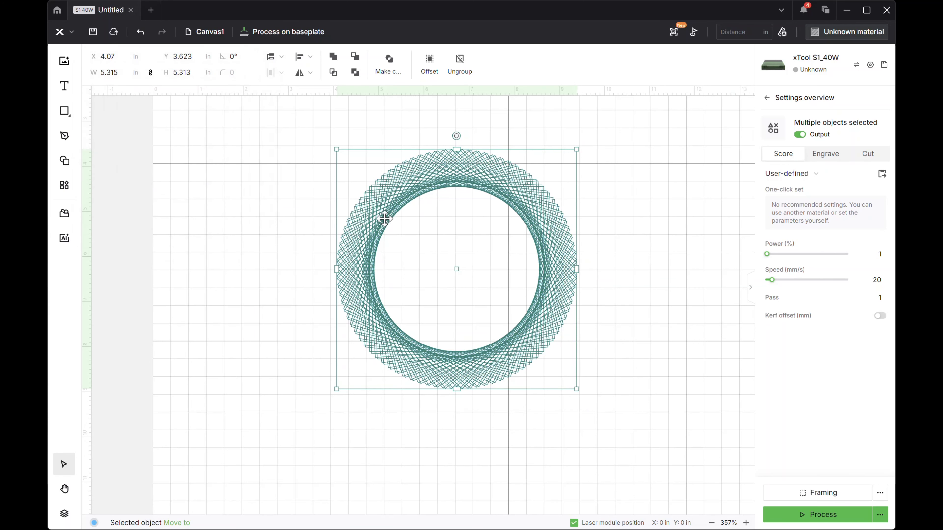
# Enlarge the ring pattern to about 5.617 × 5.616 in and place it at about X 4.393, Y 3.321 in.
pyautogui.moveTo(381, 213); pyautogui.dragTo(398, 220)
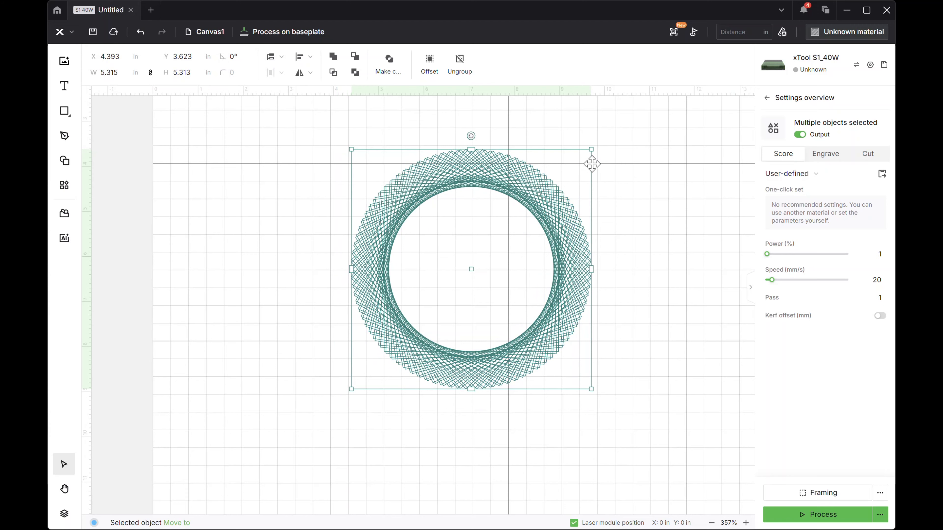
pyautogui.moveTo(589, 149); pyautogui.dragTo(605, 184)
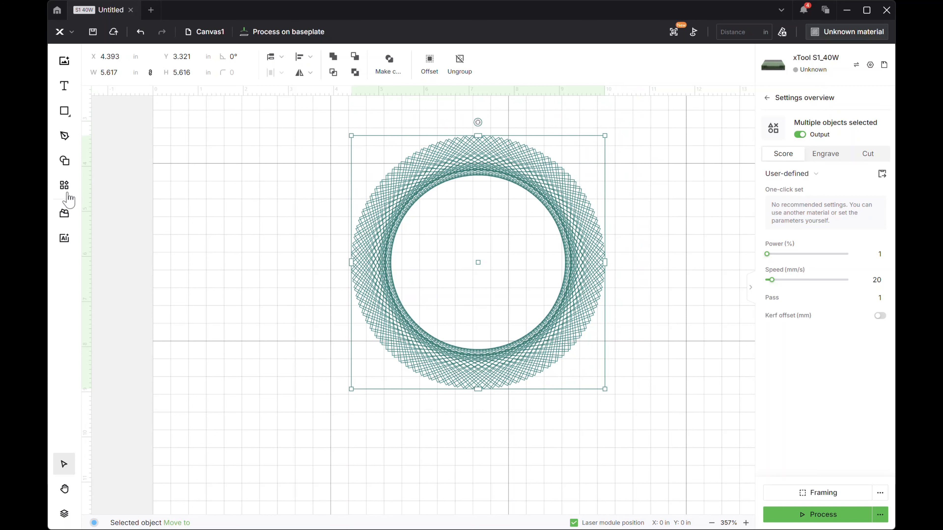
# Delete the ring pattern and try to start a material test array on the empty canvas.
pyautogui.click(64, 185)
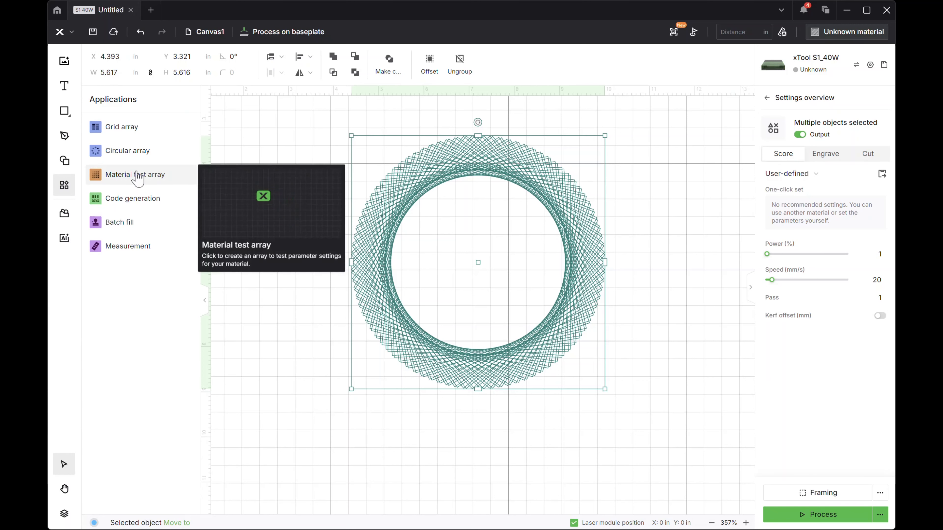
pyautogui.press('Delete')
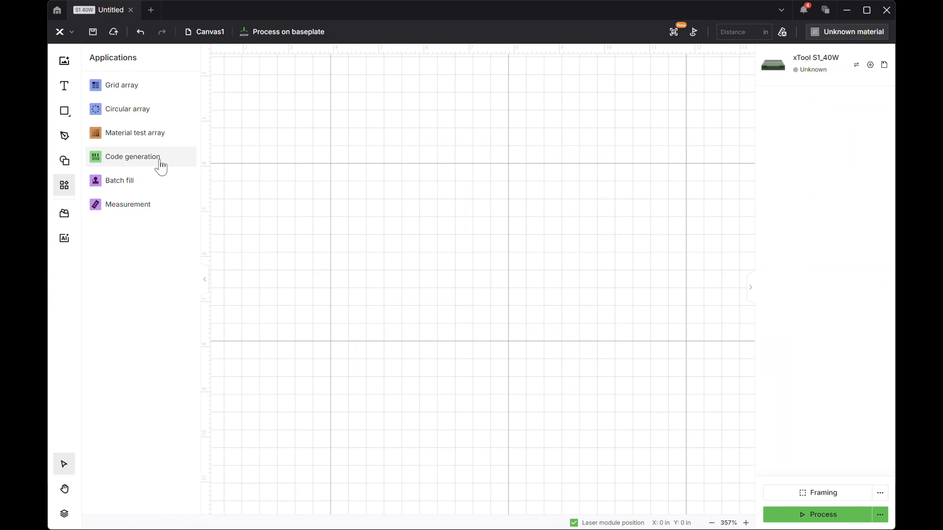
pyautogui.click(137, 135)
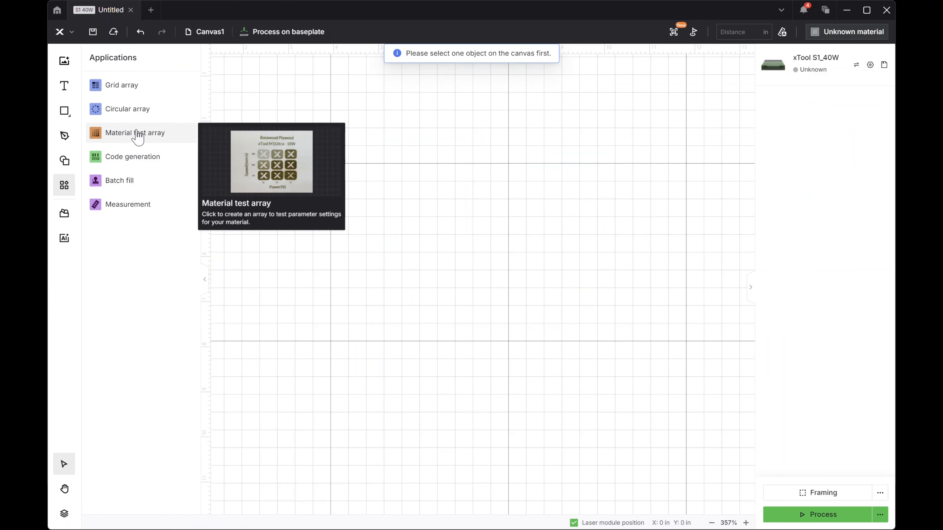
pyautogui.click(137, 134)
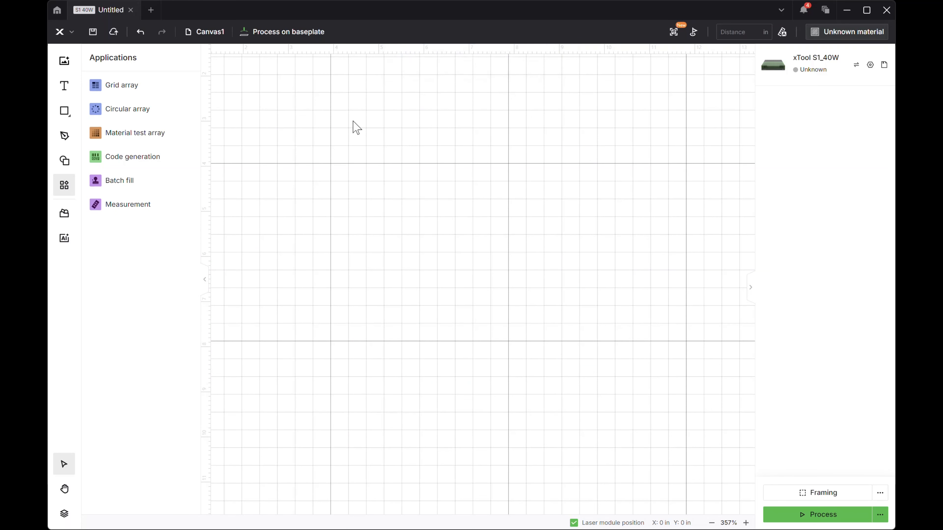
# Draw a rectangle at about X 2.278, Y 2.914 in and make it a 5 × 5 material test array, power 10–100%, speed 10–300 mm/s.
pyautogui.press('r')
pyautogui.moveTo(256, 117); pyautogui.dragTo(428, 217)
pyautogui.click(134, 177)
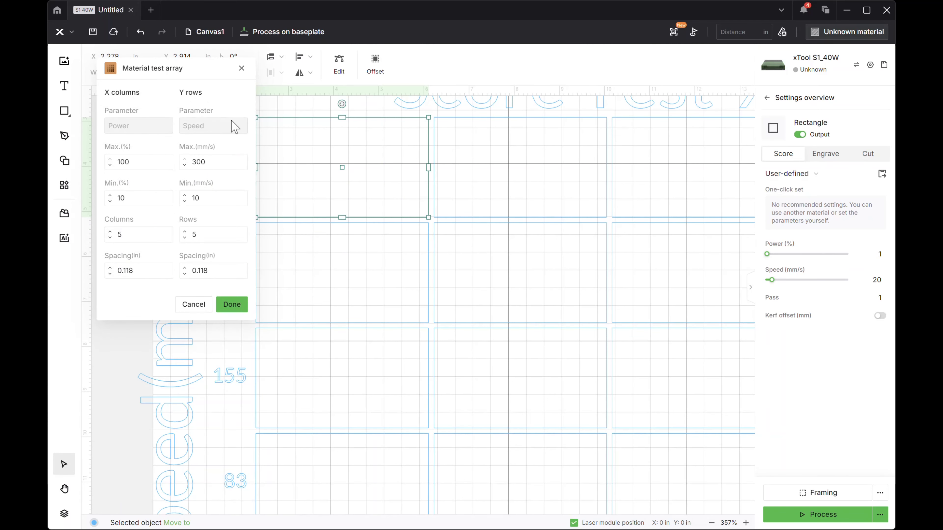
pyautogui.click(139, 158)
pyautogui.click(220, 159)
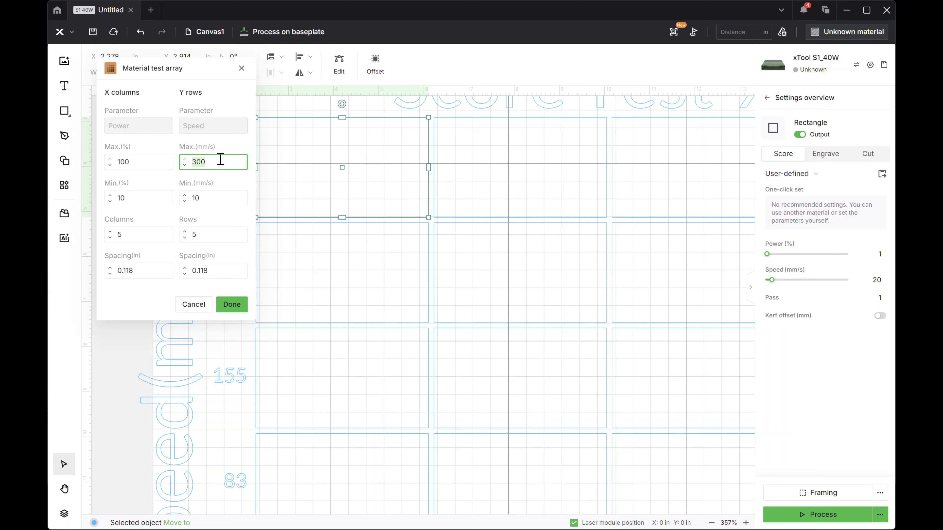
pyautogui.click(232, 305)
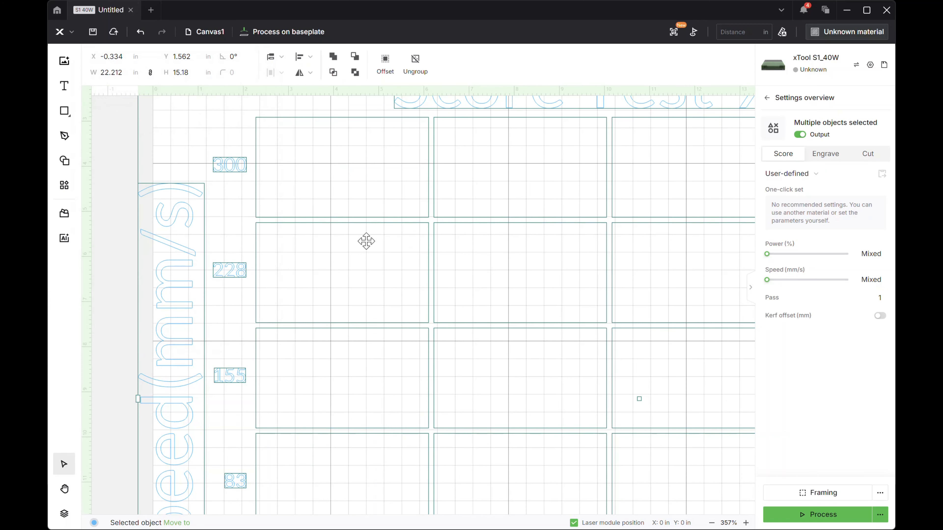
# Shrink the material test array to about 2.255 × 1.541 in and move it onto the work area at X 0.791, Y 1.143 in.
pyautogui.scroll(5, 367, 240)
pyautogui.scroll(-5, 384, 255)
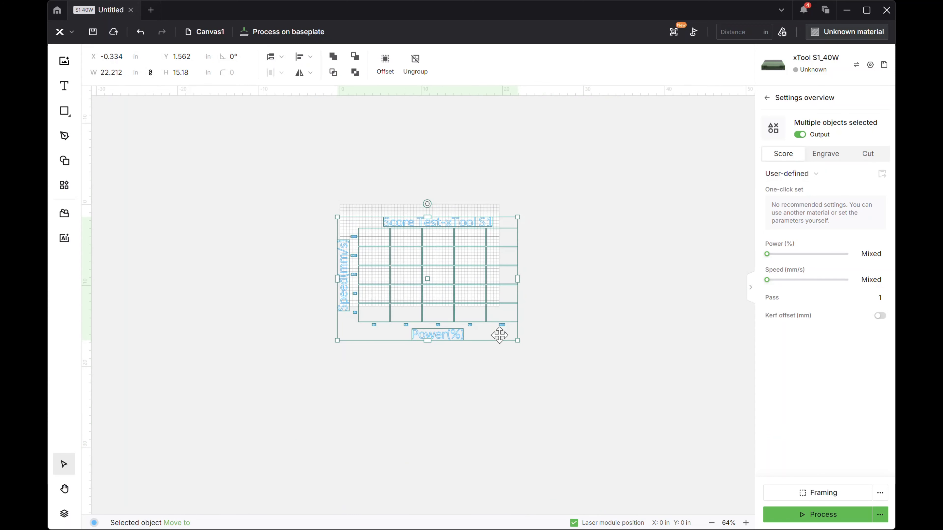
pyautogui.moveTo(512, 338); pyautogui.dragTo(327, 236)
pyautogui.scroll(10, 369, 231)
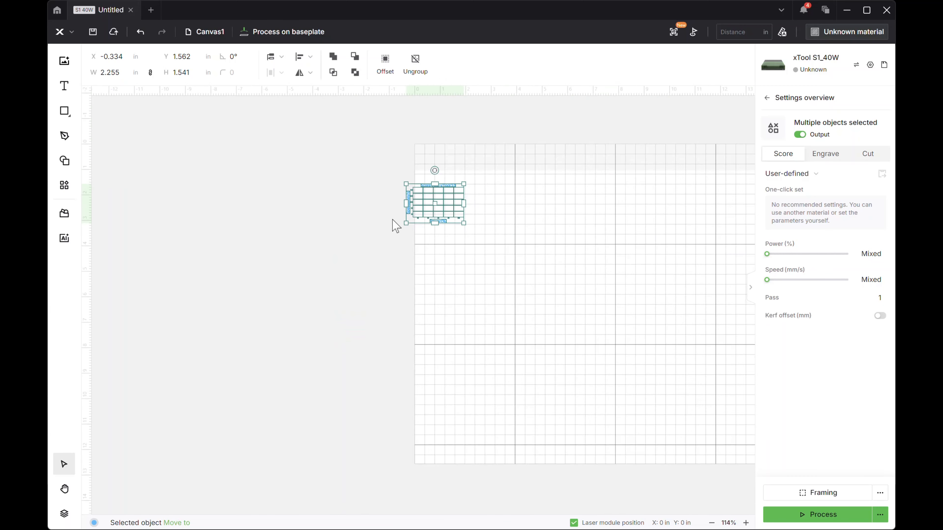
pyautogui.moveTo(258, 245); pyautogui.dragTo(423, 182)
pyautogui.moveTo(229, 155); pyautogui.dragTo(221, 154)
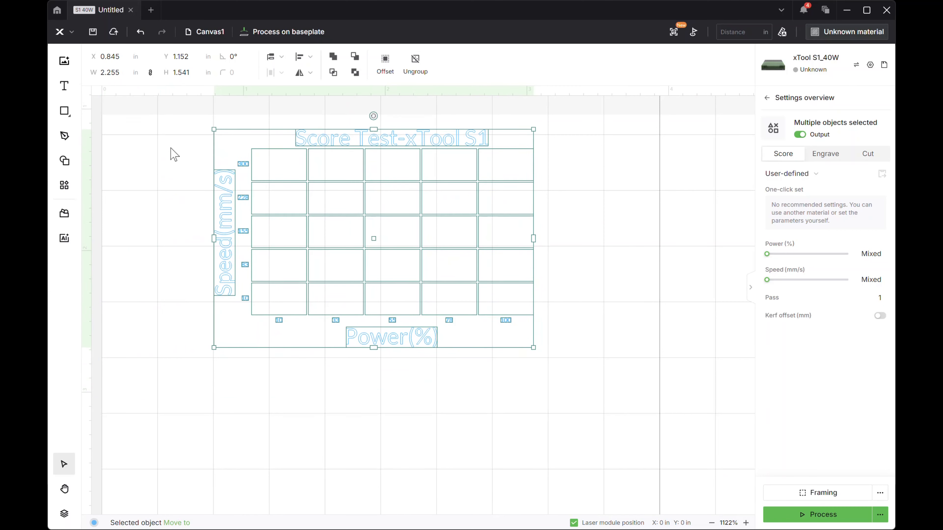
# Ungroup the material test array and select its cell for 10% power and 300 mm/s speed.
pyautogui.click(171, 149)
pyautogui.click(261, 150)
pyautogui.click(175, 112)
pyautogui.moveTo(175, 113); pyautogui.dragTo(566, 390)
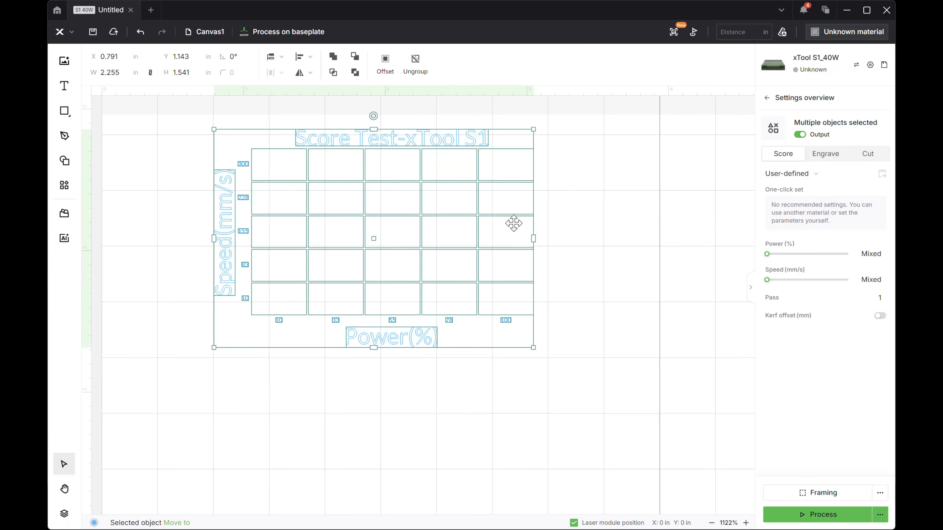
pyautogui.click(423, 71)
pyautogui.click(430, 111)
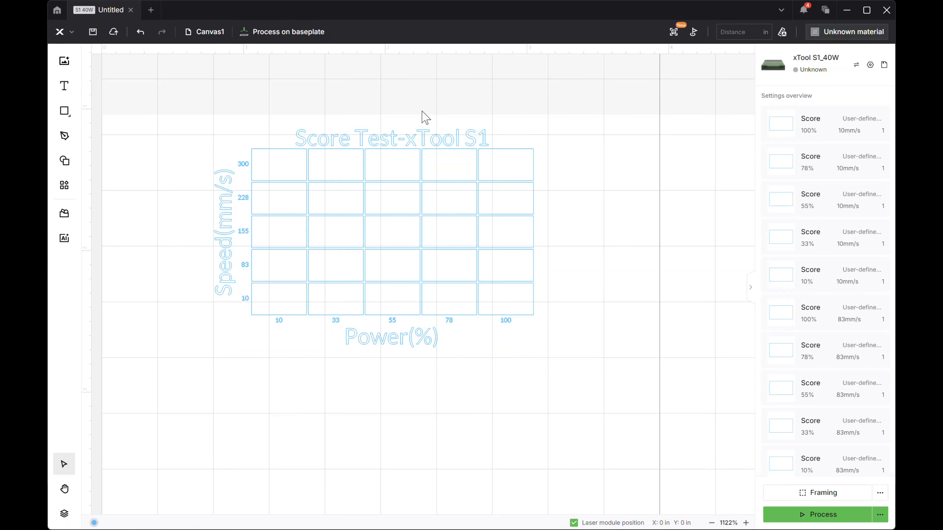
pyautogui.click(299, 155)
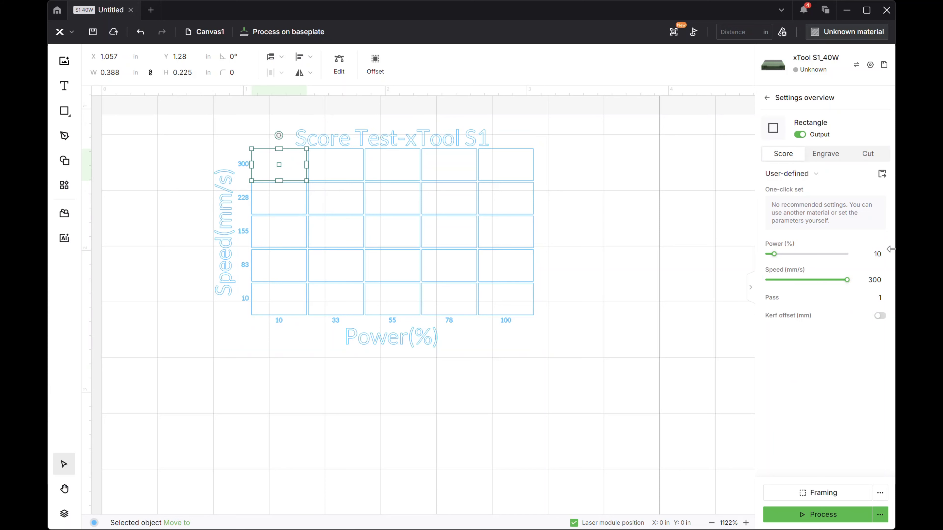
# Examine the power and speed settings of the test array's remaining top-row cells and the cells down its 100% power column.
pyautogui.click(342, 165)
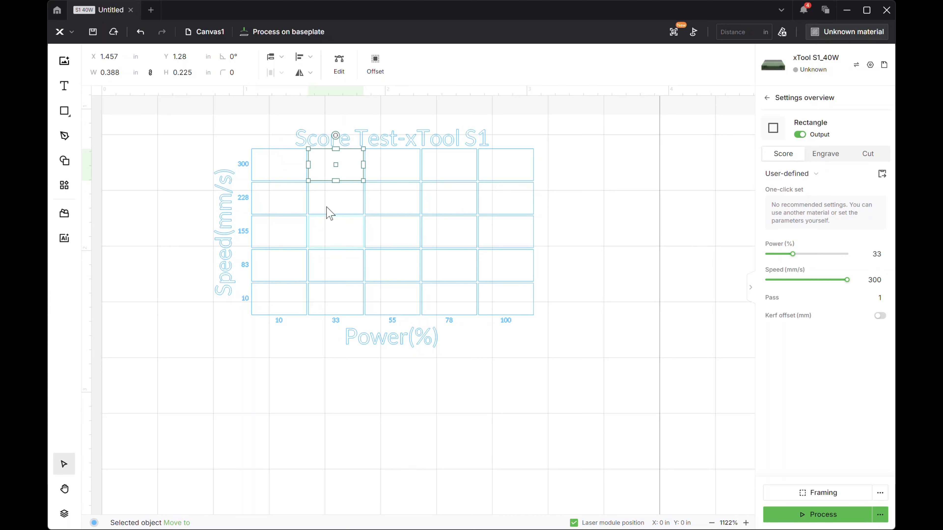
pyautogui.click(382, 164)
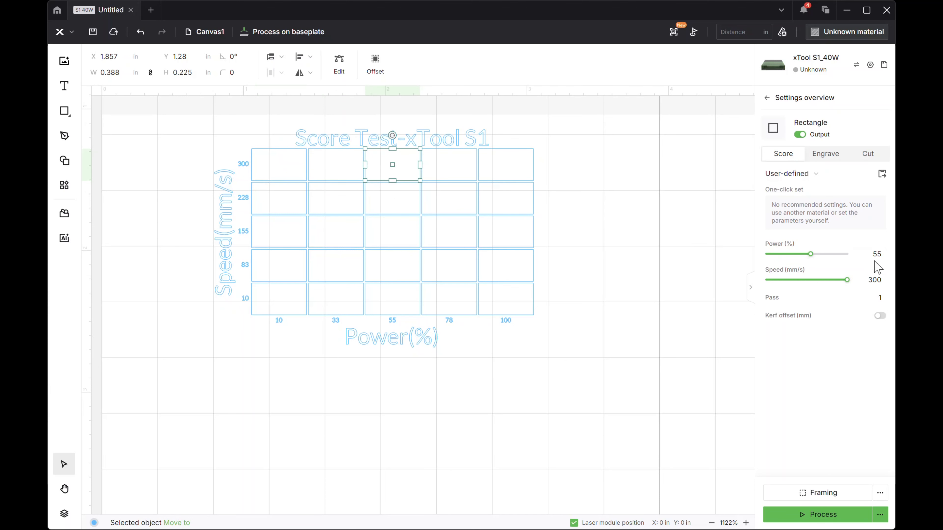
pyautogui.click(447, 159)
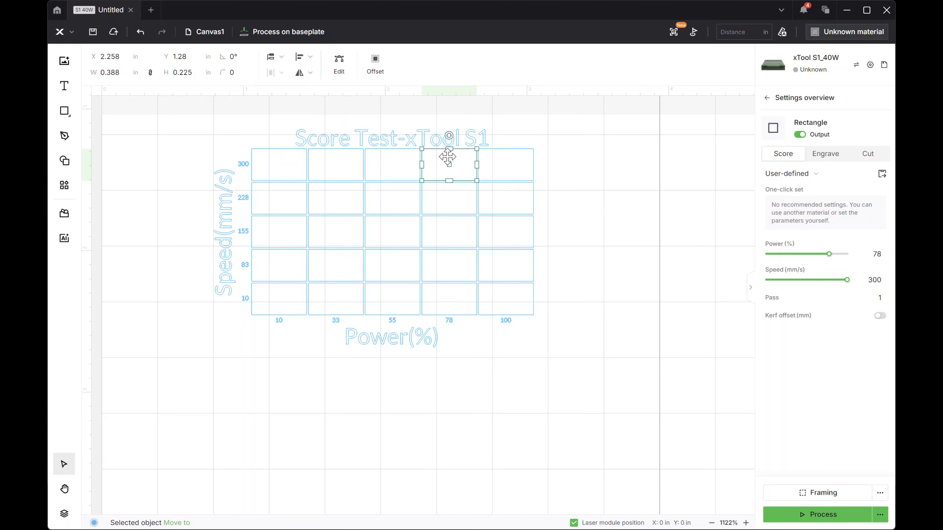
pyautogui.click(503, 167)
pyautogui.click(524, 212)
pyautogui.click(503, 240)
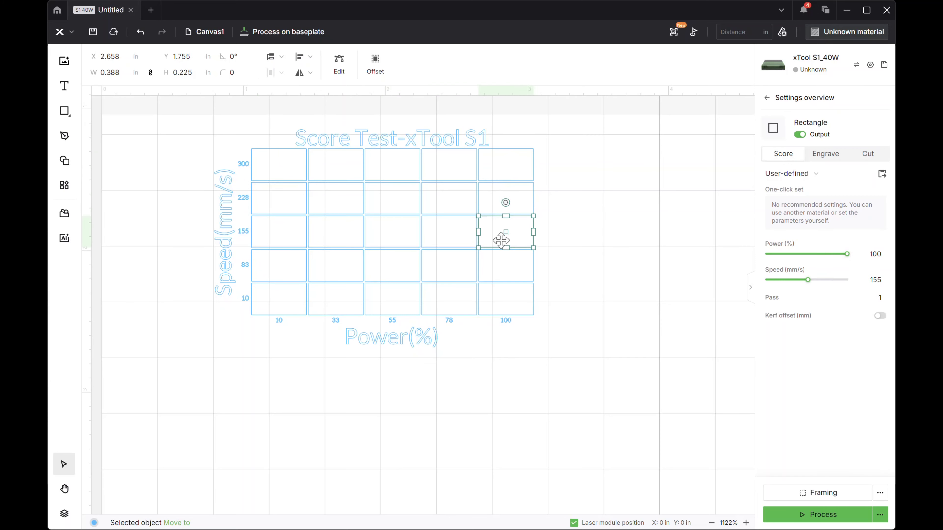
pyautogui.click(543, 354)
# Group all parts of the score test array into one object and delete it from the canvas.
pyautogui.moveTo(590, 379); pyautogui.dragTo(66, 91)
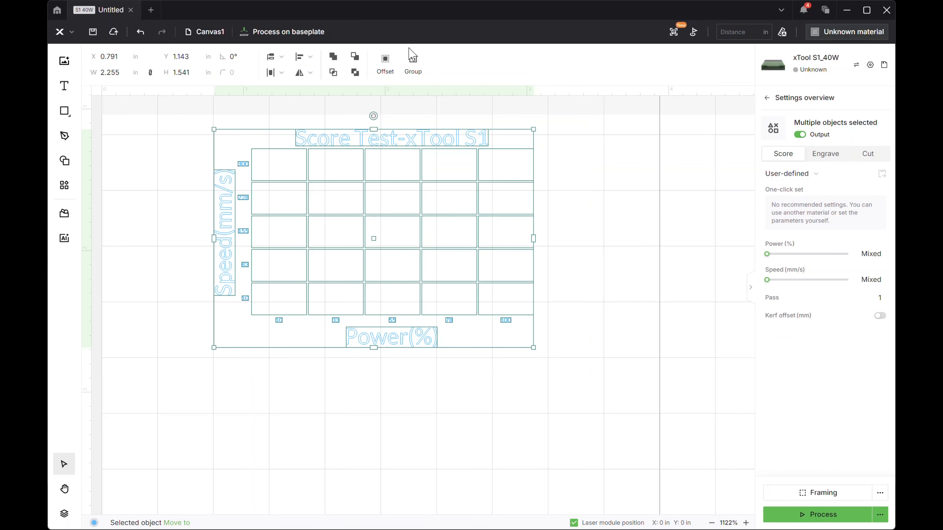
pyautogui.click(537, 128)
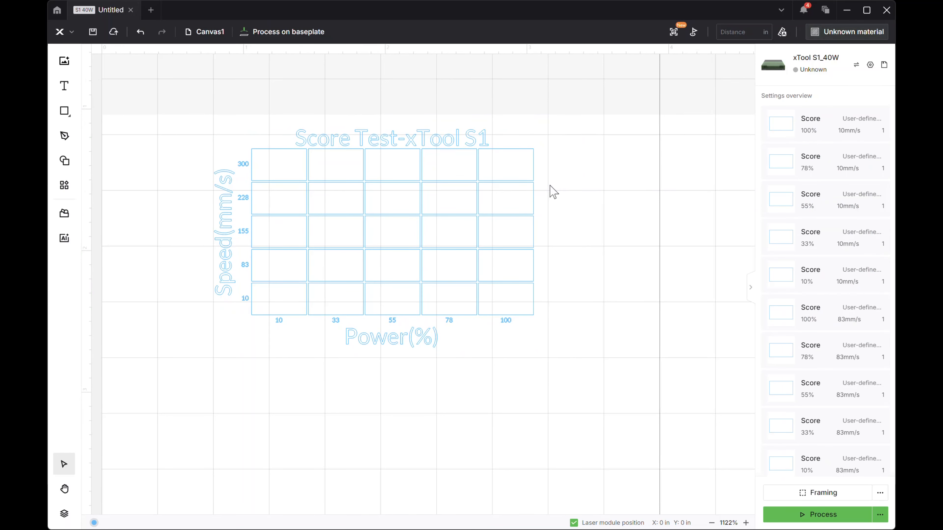
pyautogui.moveTo(571, 99); pyautogui.dragTo(134, 388)
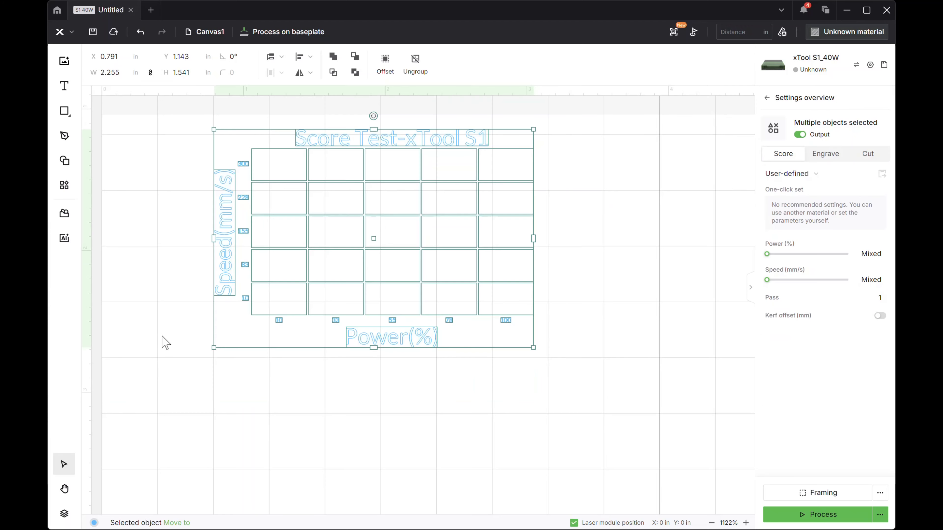
pyautogui.press('Delete')
# Set the processing material to 3mm Black Walnut Plywood.
pyautogui.click(884, 32)
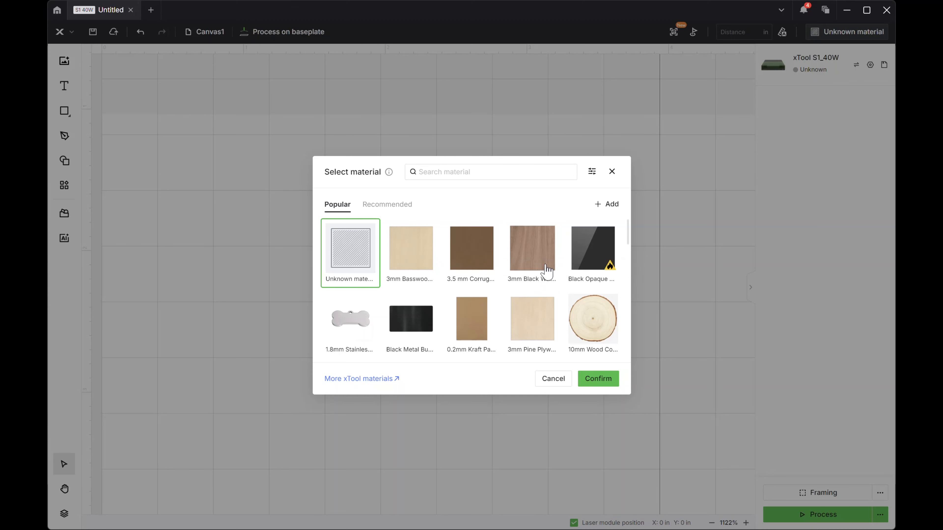
pyautogui.click(529, 260)
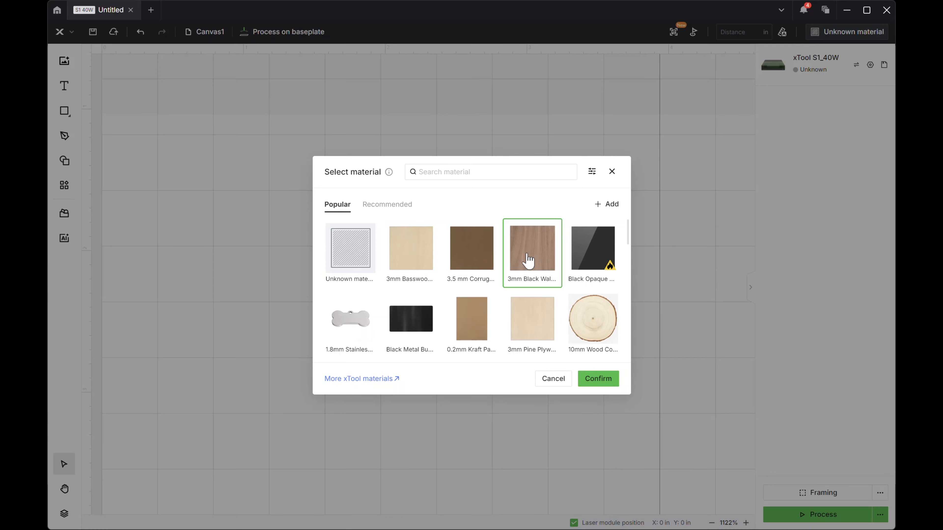
pyautogui.click(600, 379)
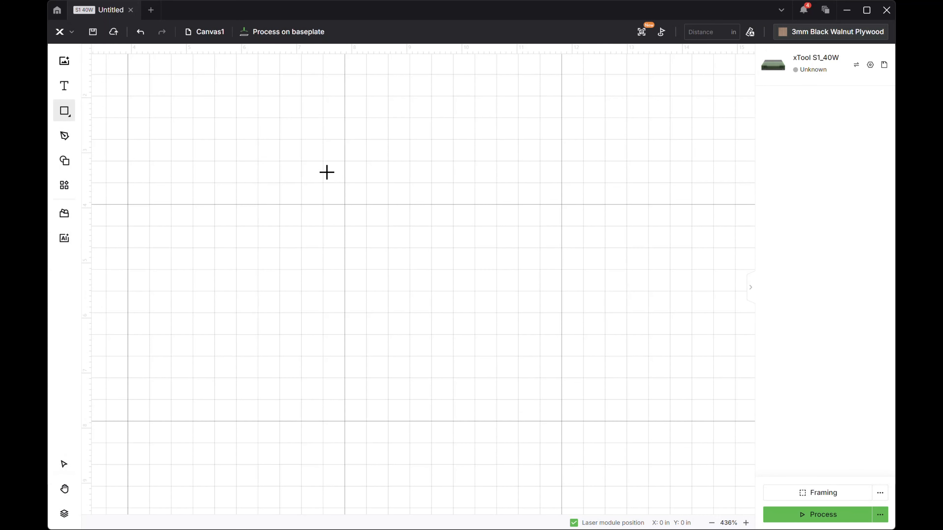
# Draw a rectangle about 3.177 × 3.376 in and apply the one-click Score sample with 50% power and 50 mm/s speed.
pyautogui.moveTo(326, 171)
pyautogui.mouseDown()
pyautogui.moveTo(450, 276)
pyautogui.moveTo(513, 355)
pyautogui.moveTo(501, 357)
pyautogui.mouseUp()
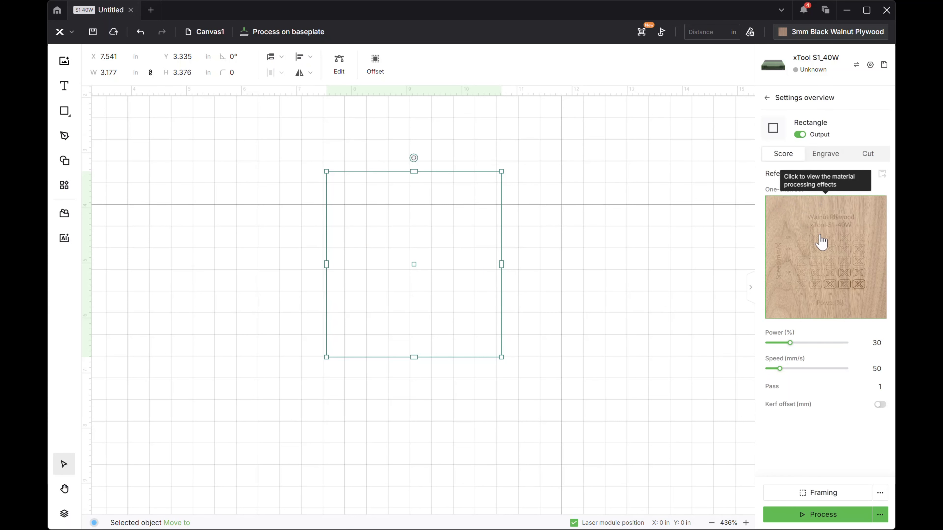
pyautogui.click(860, 292)
pyautogui.click(650, 314)
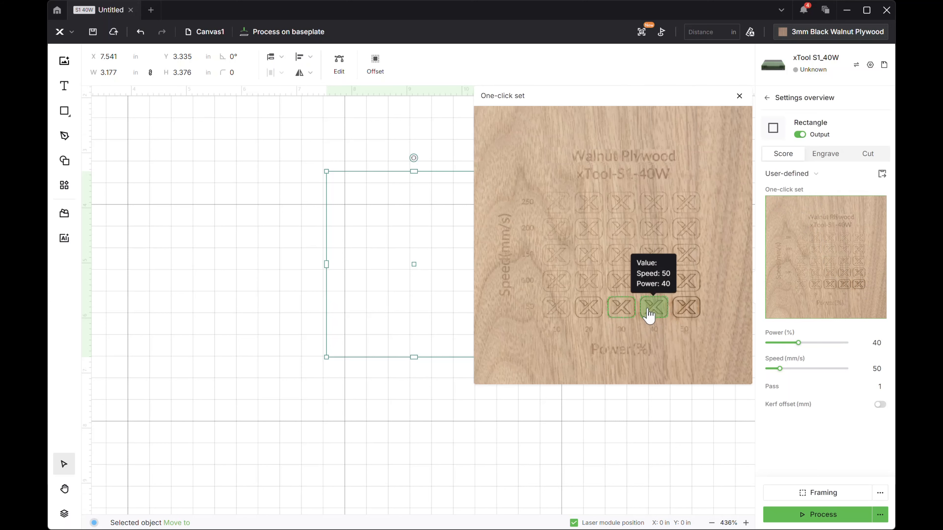
pyautogui.click(685, 313)
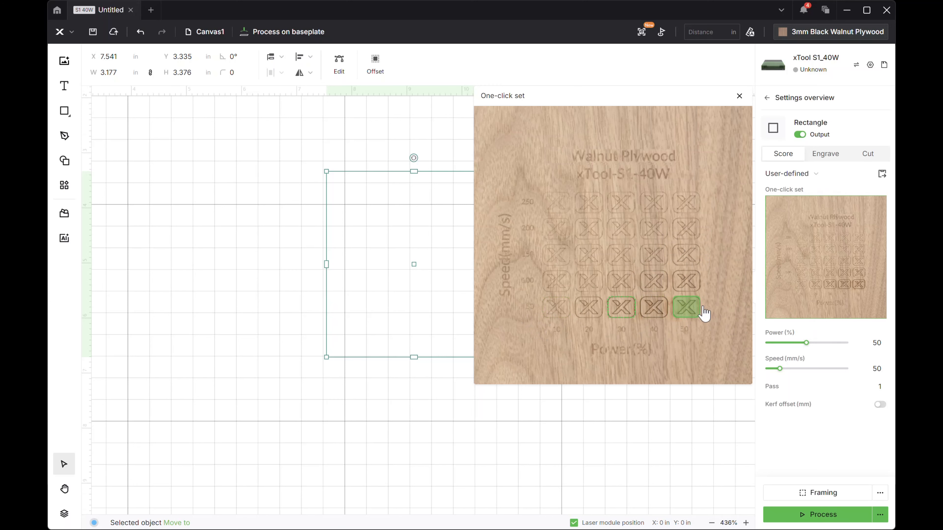
pyautogui.moveTo(692, 305)
# Switch the rectangle to Engrave and apply the one-click sample with 50% power and 200 mm/s speed.
pyautogui.click(830, 154)
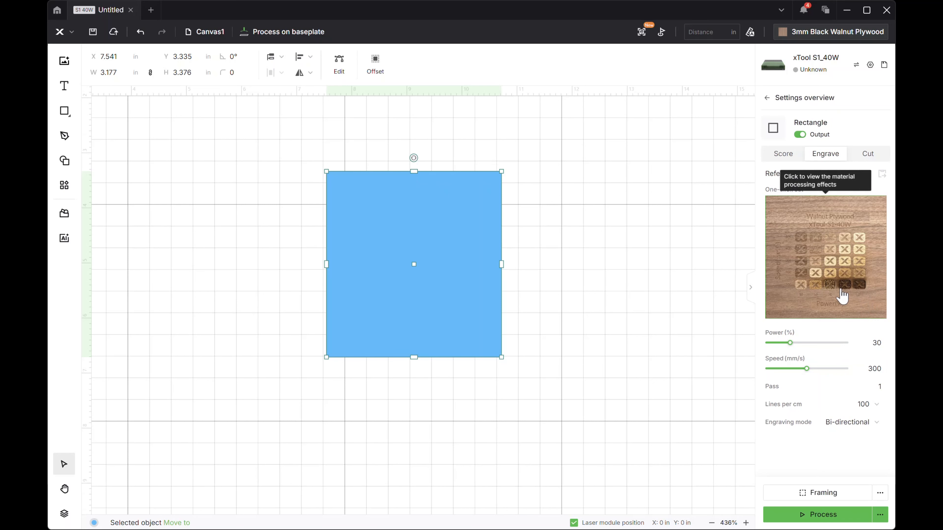
pyautogui.click(855, 278)
pyautogui.moveTo(654, 315)
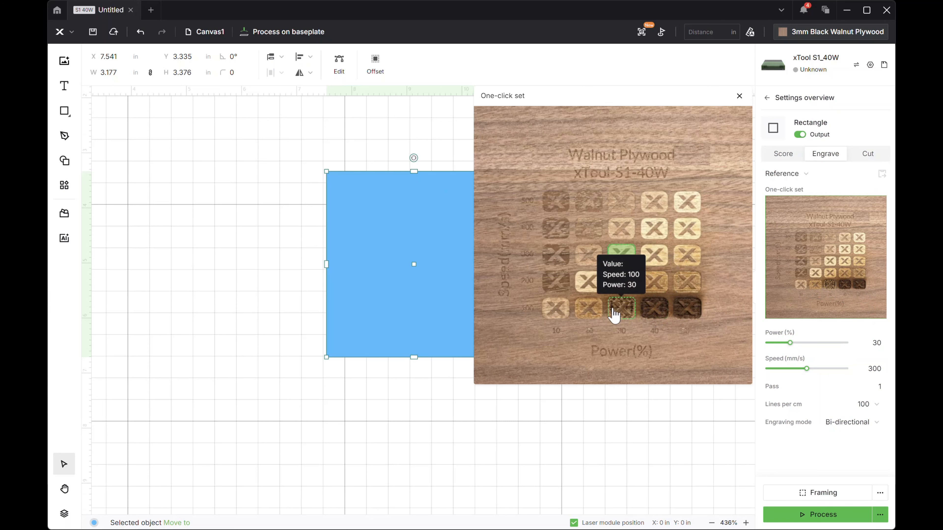
pyautogui.click(686, 284)
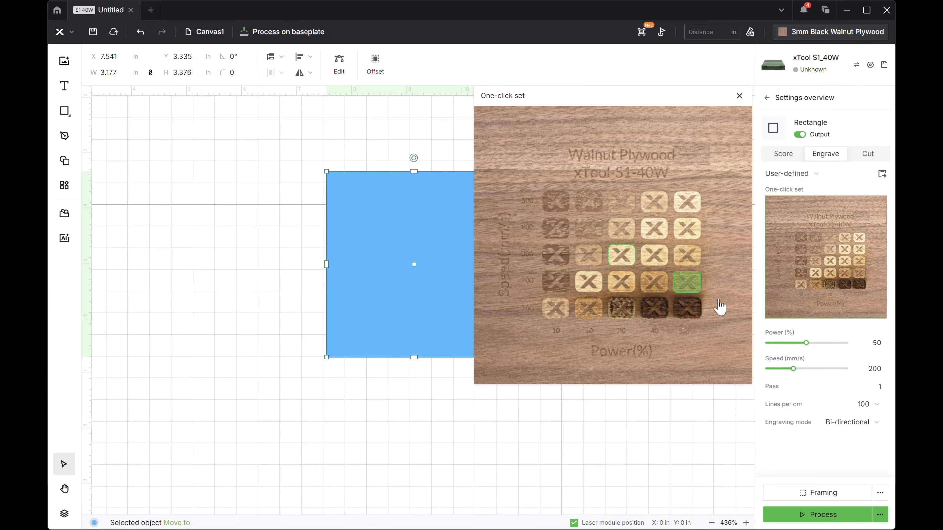
# Switch the rectangle to Cut and apply the one-click sample with 80% power and 15 mm/s speed.
pyautogui.click(867, 156)
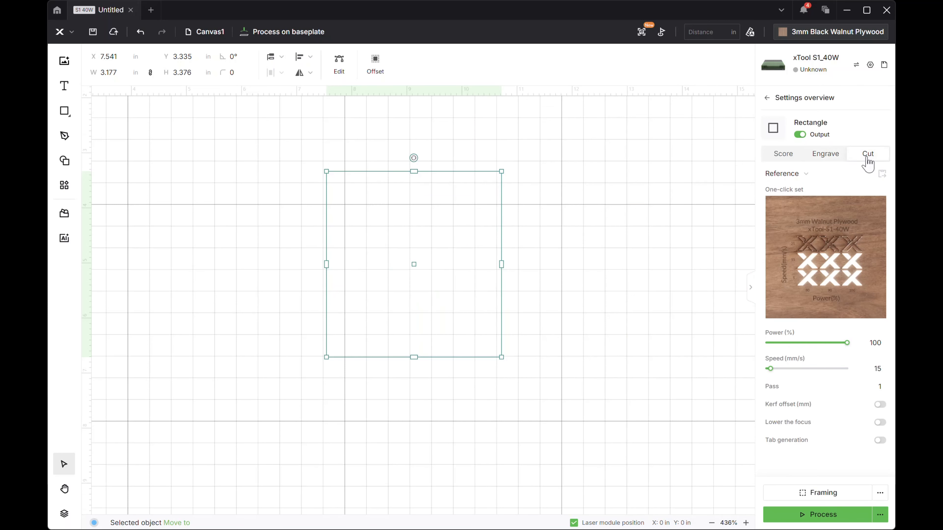
pyautogui.click(865, 202)
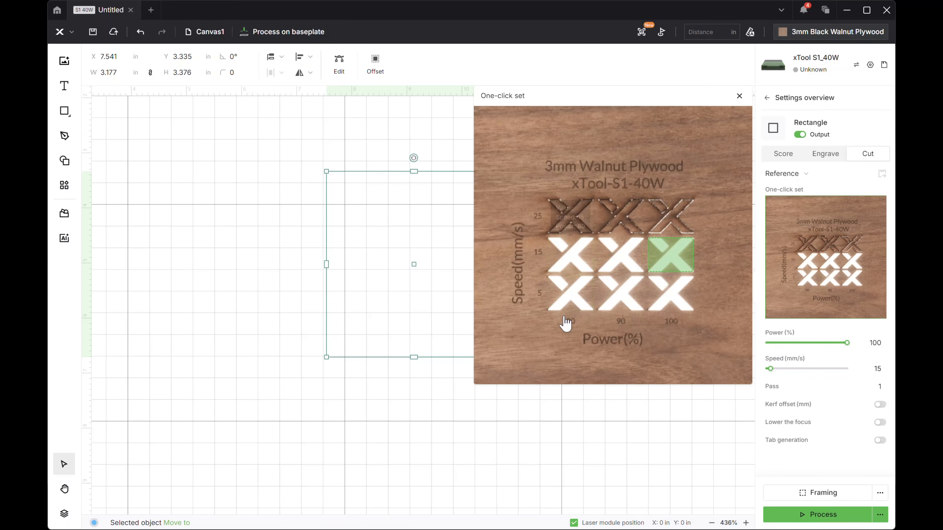
pyautogui.moveTo(561, 258)
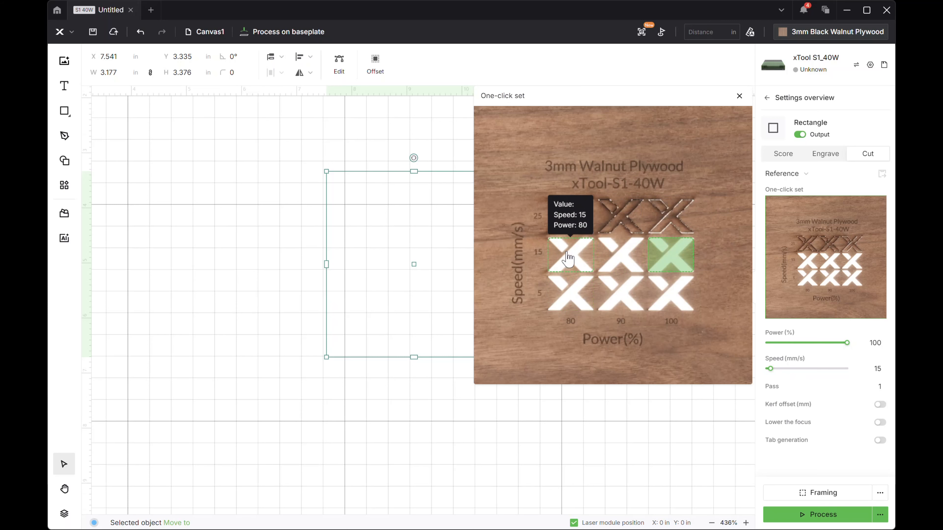
pyautogui.click(567, 259)
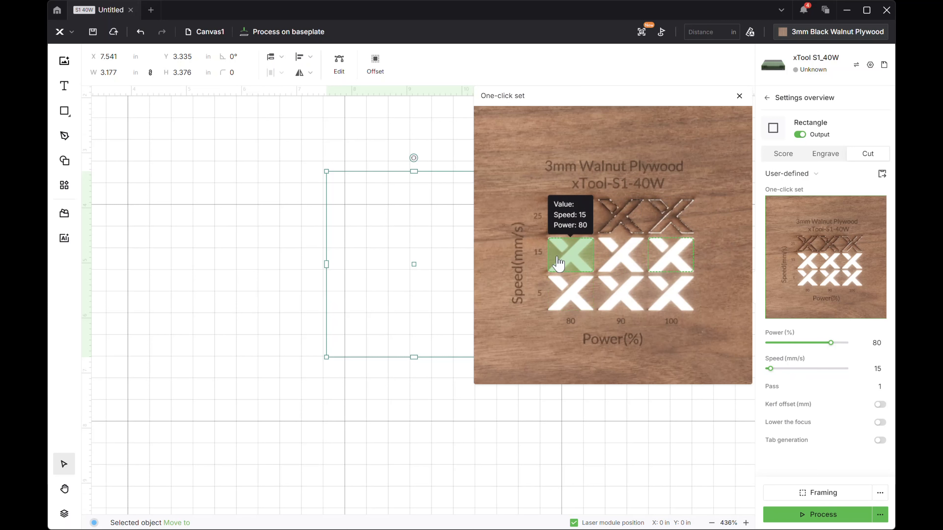
pyautogui.click(717, 419)
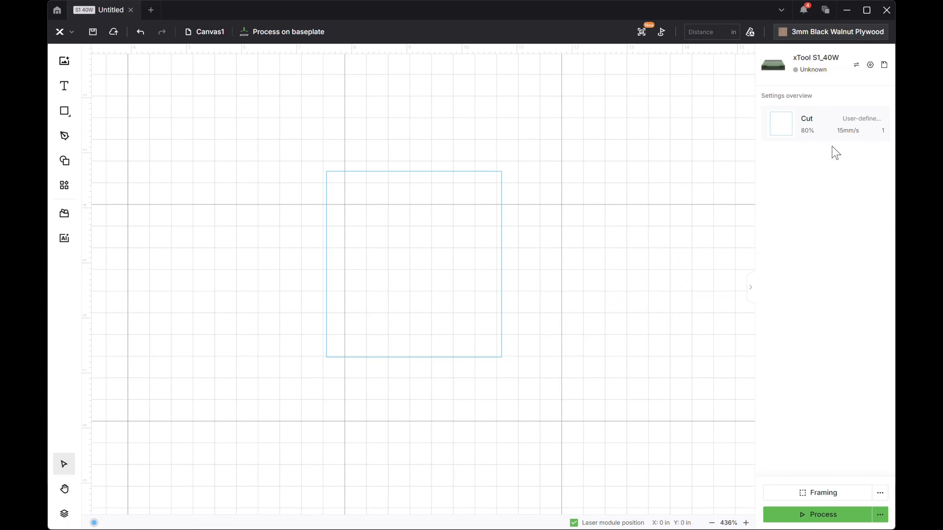
# Try the rectangle's one-click Cut sample at 100% power and 15 mm/s, and return to the 80% power sample.
pyautogui.click(831, 133)
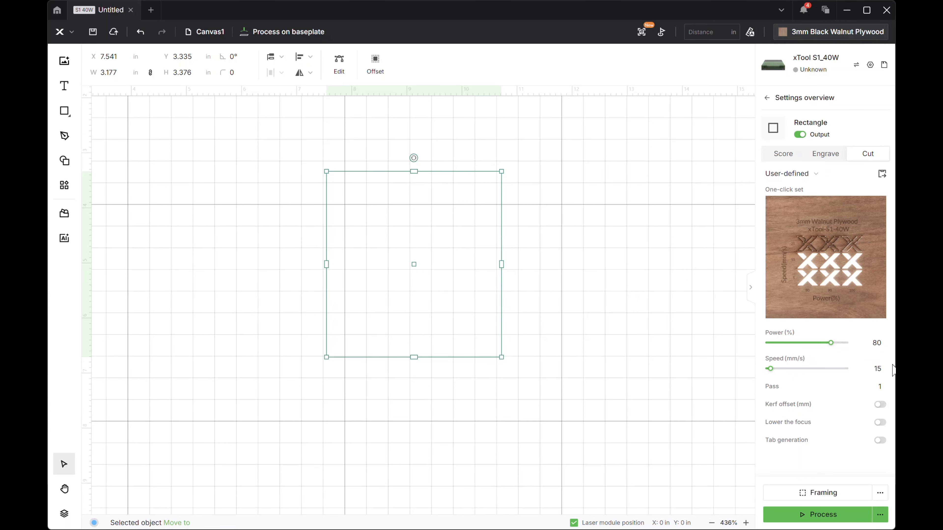
pyautogui.click(852, 295)
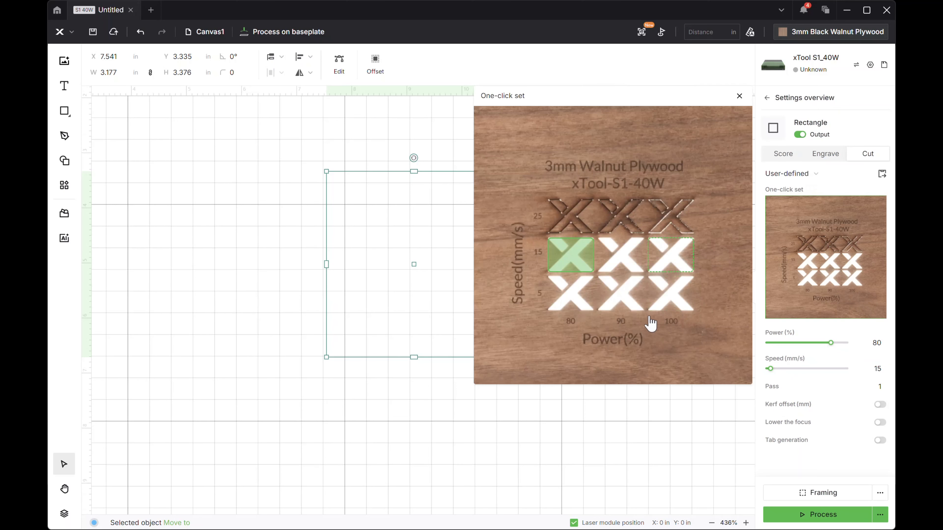
pyautogui.moveTo(579, 284)
pyautogui.click(676, 257)
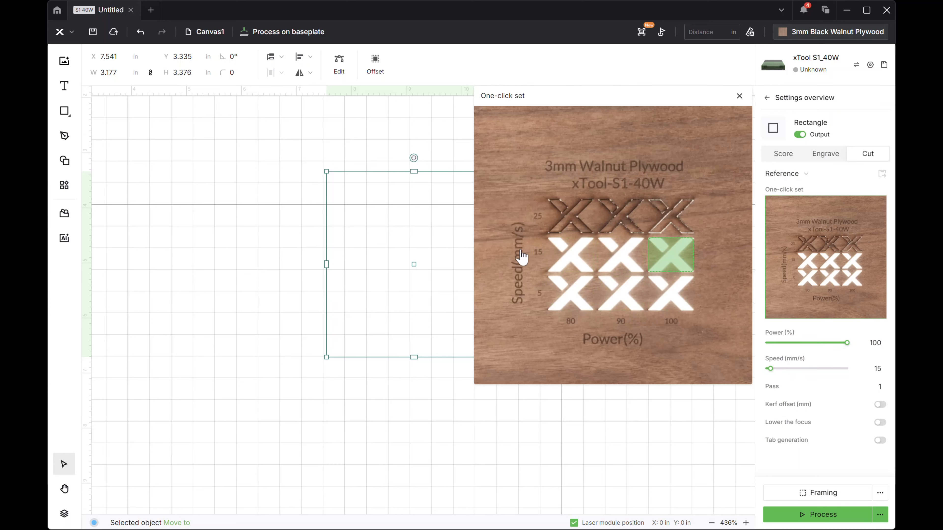
pyautogui.moveTo(676, 256)
pyautogui.click(570, 257)
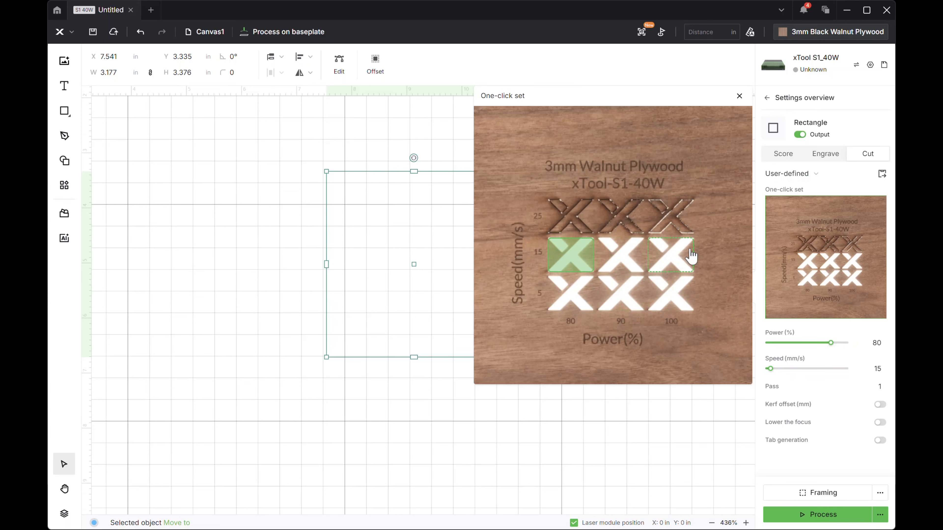
pyautogui.moveTo(653, 264)
pyautogui.moveTo(562, 299)
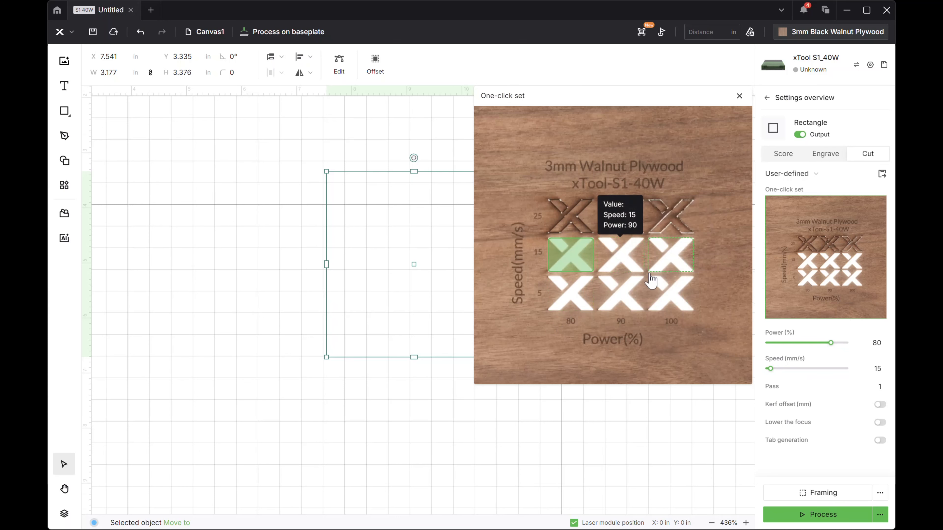
pyautogui.click(427, 442)
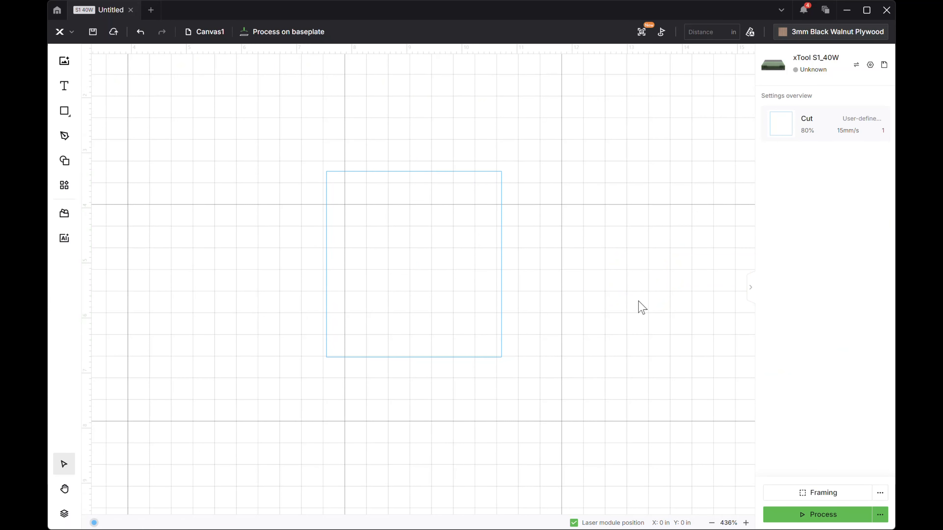
pyautogui.scroll(2, 188, 190)
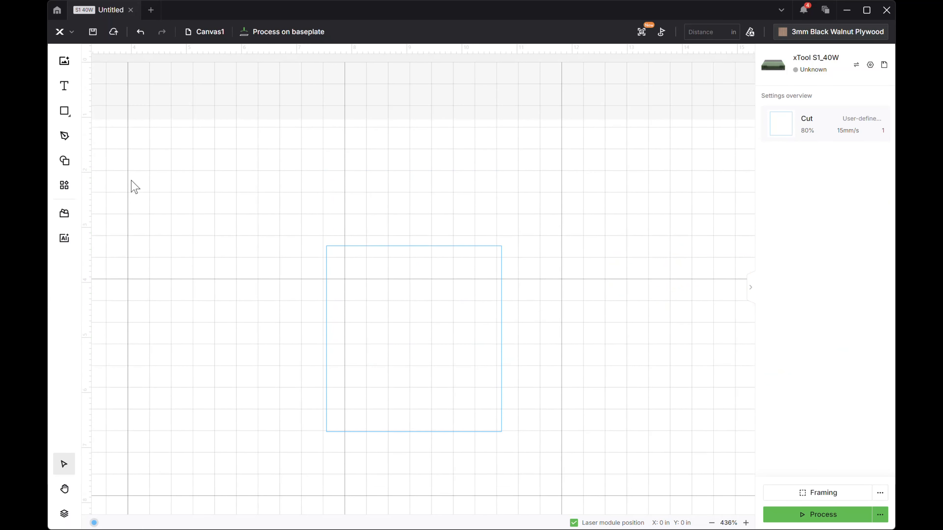
pyautogui.click(64, 185)
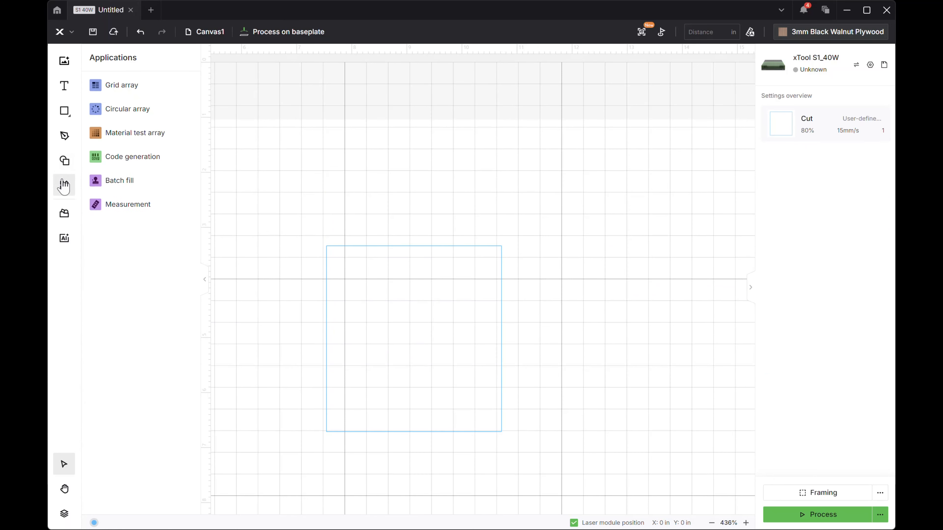
pyautogui.click(143, 156)
pyautogui.click(146, 154)
pyautogui.write('https://www.youtube.com/@larsWrokshop')
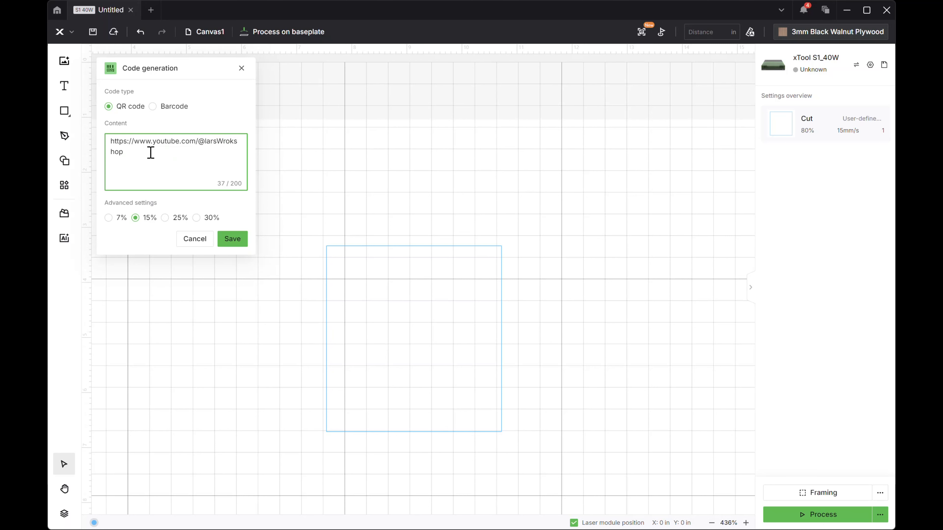
pyautogui.click(231, 240)
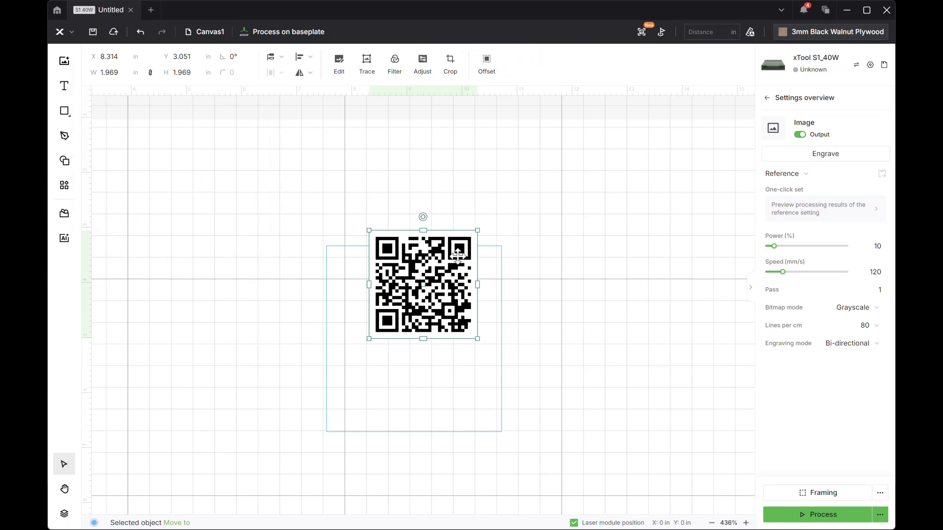
# Enlarge the QR code to about 4.065 × 4.065 in and move it beside the rectangle at about X 10.901, Y 0.819 in.
pyautogui.moveTo(438, 265); pyautogui.dragTo(277, 197)
pyautogui.moveTo(316, 271); pyautogui.dragTo(436, 372)
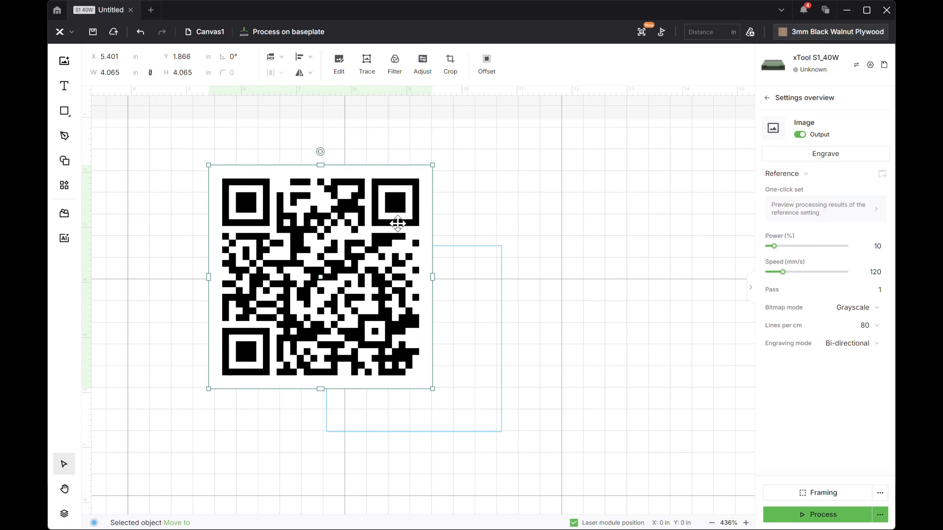
pyautogui.moveTo(354, 233); pyautogui.dragTo(657, 176)
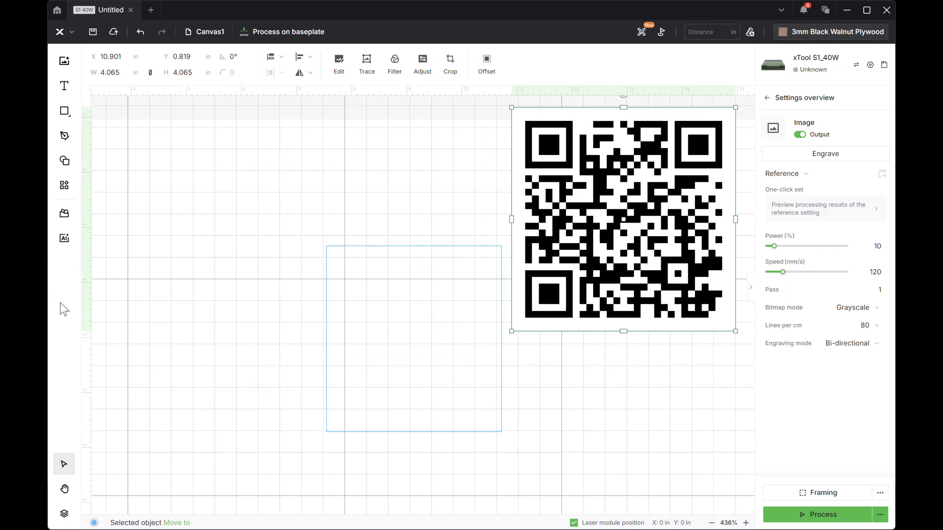
# Open the DesignFind project library to view its recommended designs.
pyautogui.click(67, 188)
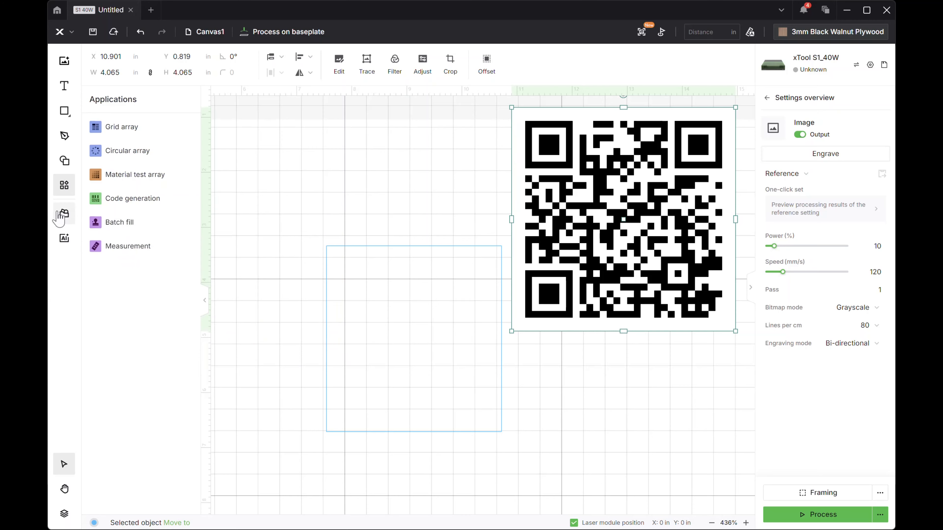
pyautogui.click(59, 215)
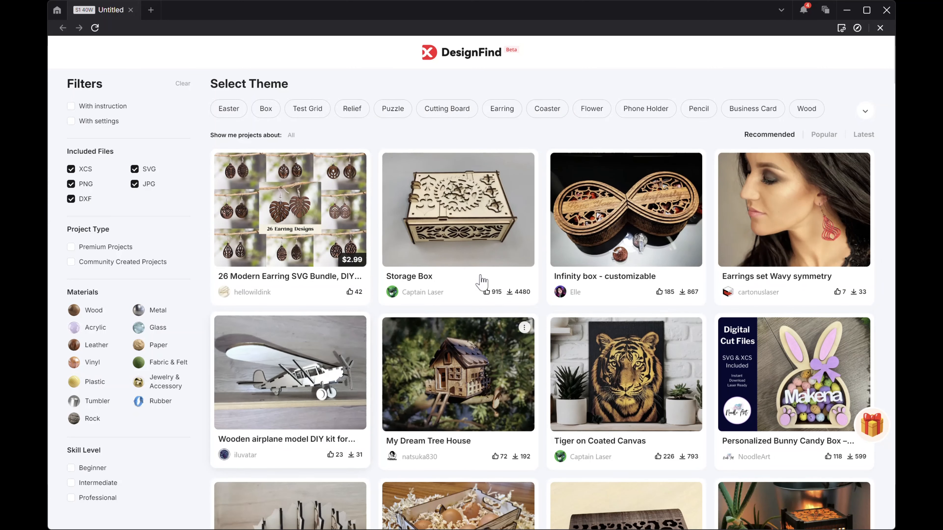
# Close the DesignFind library and open AImake.
pyautogui.click(880, 27)
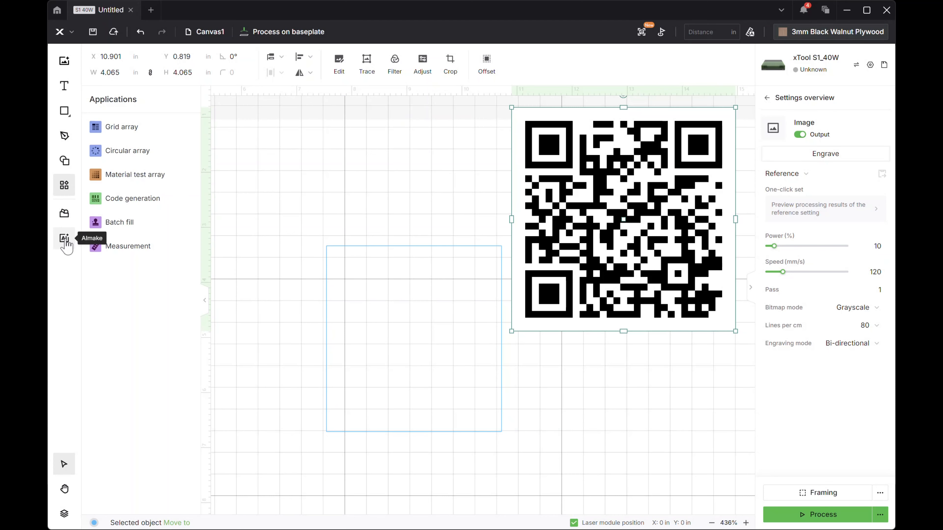
pyautogui.click(65, 239)
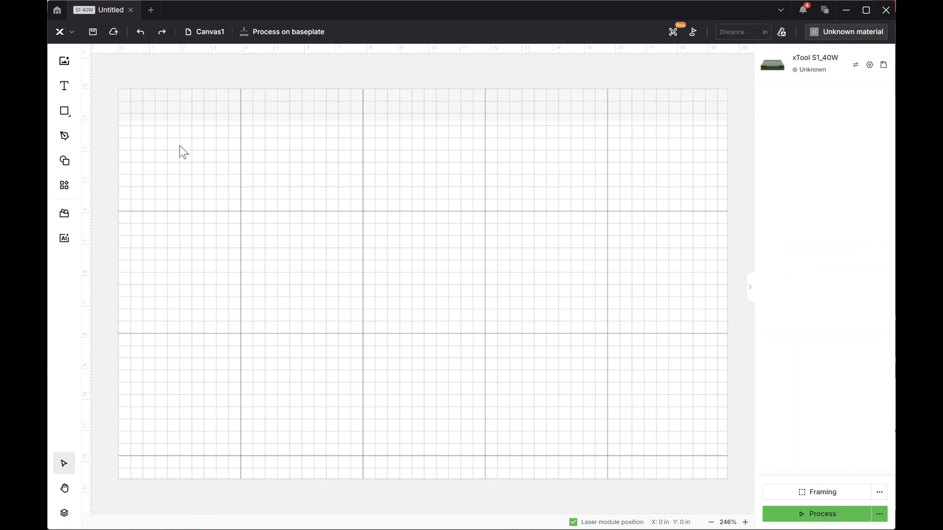
# Draw two separate rectangles on the empty canvas, about 5.592 × 3.671 in and, below it, about 7.684 × 4.205 in.
pyautogui.press('r')
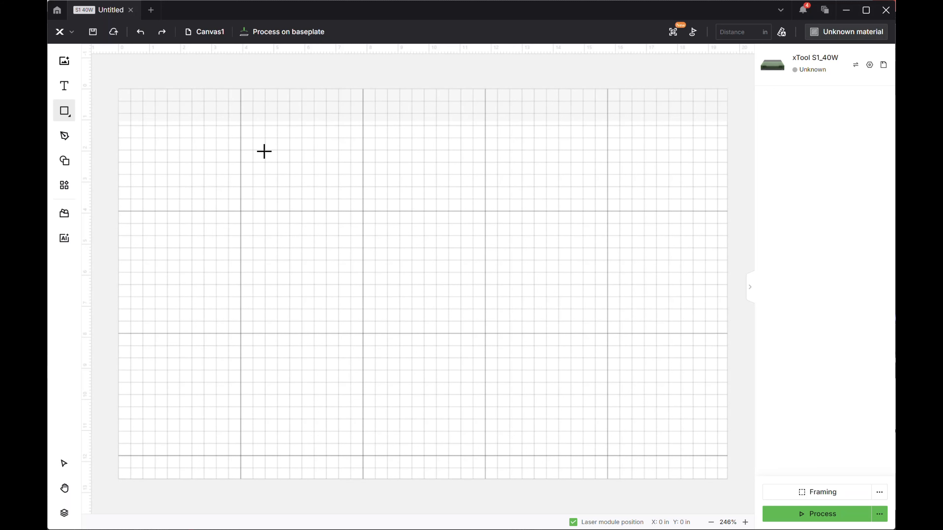
pyautogui.moveTo(264, 151); pyautogui.dragTo(436, 252)
pyautogui.moveTo(437, 264); pyautogui.dragTo(437, 264)
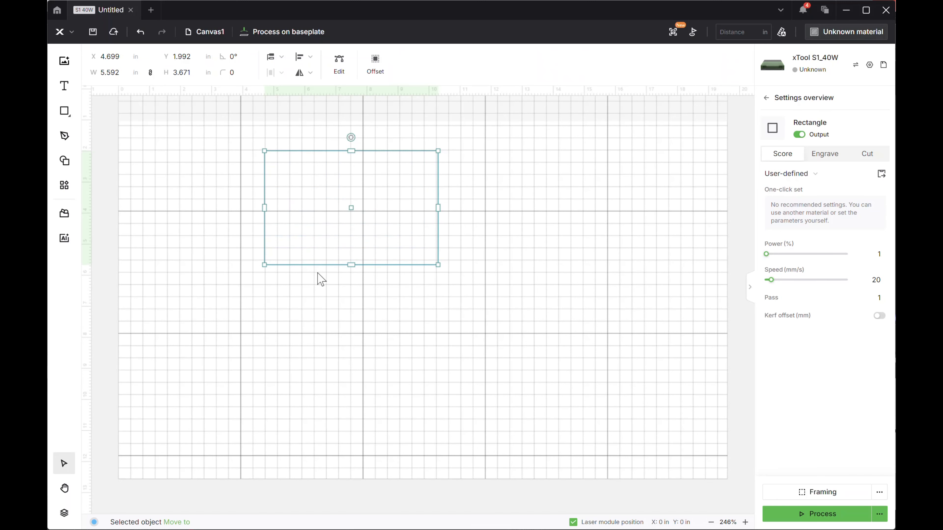
pyautogui.click(312, 329)
pyautogui.press('r')
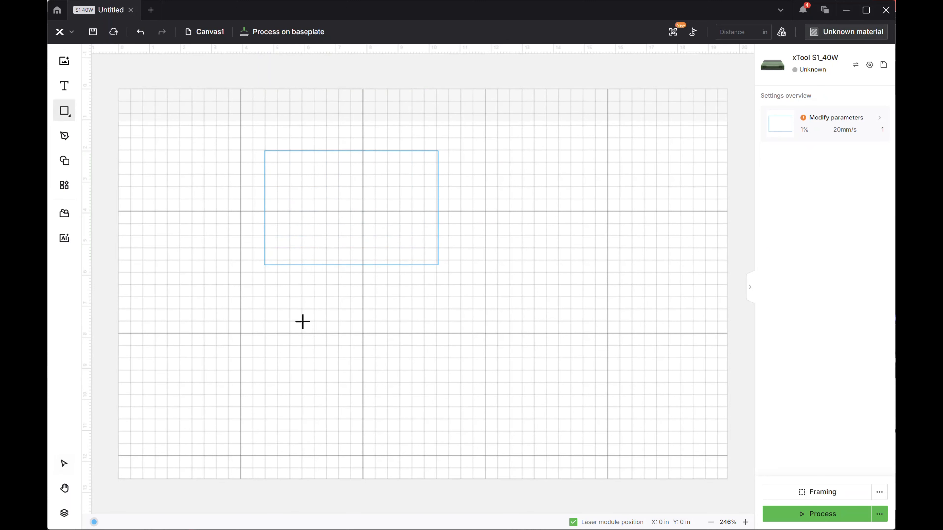
pyautogui.moveTo(301, 293); pyautogui.dragTo(539, 424)
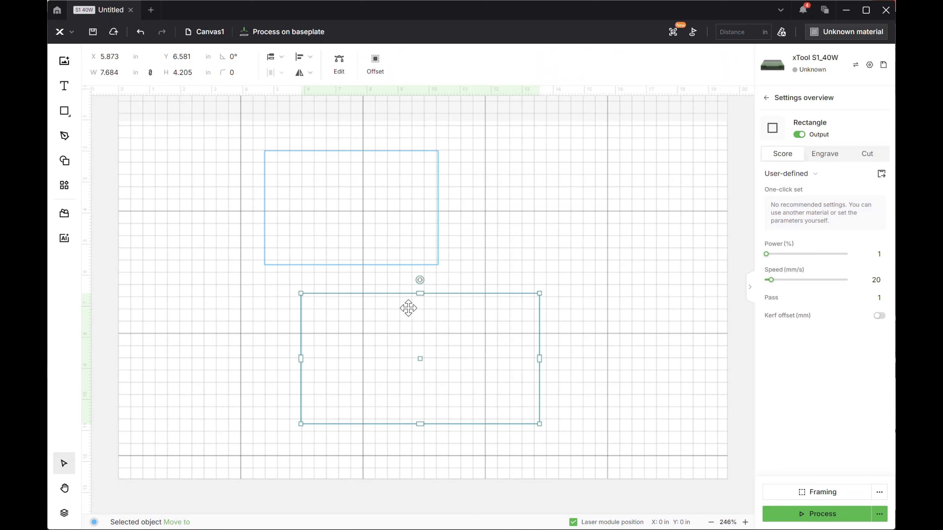
pyautogui.click(766, 98)
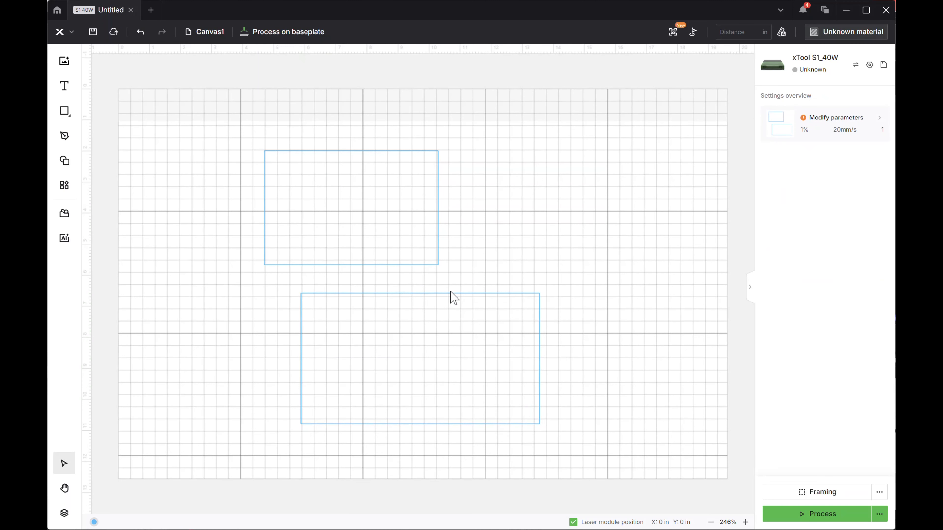
# Move the larger rectangle to about X 8.381, Y 3.988 in so it overlaps the smaller one's lower corner.
pyautogui.moveTo(451, 293); pyautogui.dragTo(526, 213)
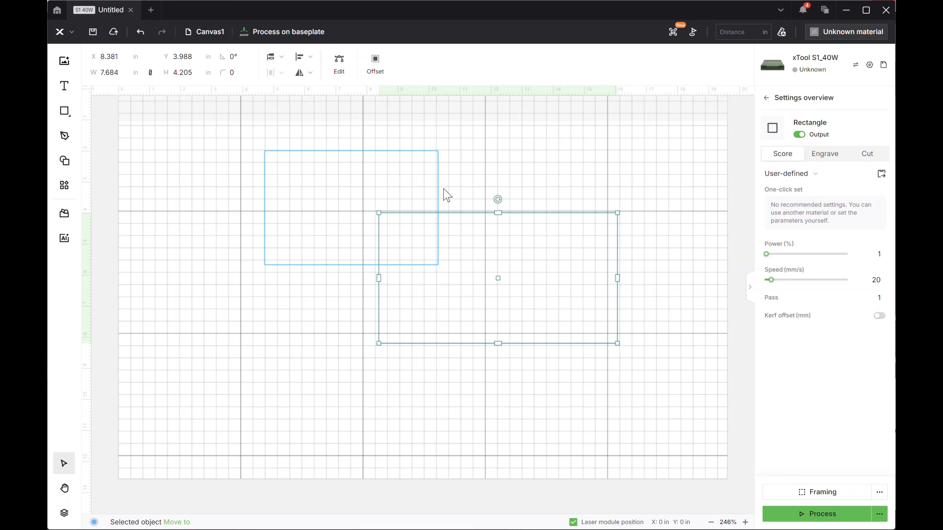
pyautogui.keyDown('shift'); pyautogui.click(414, 152); pyautogui.keyUp('shift')
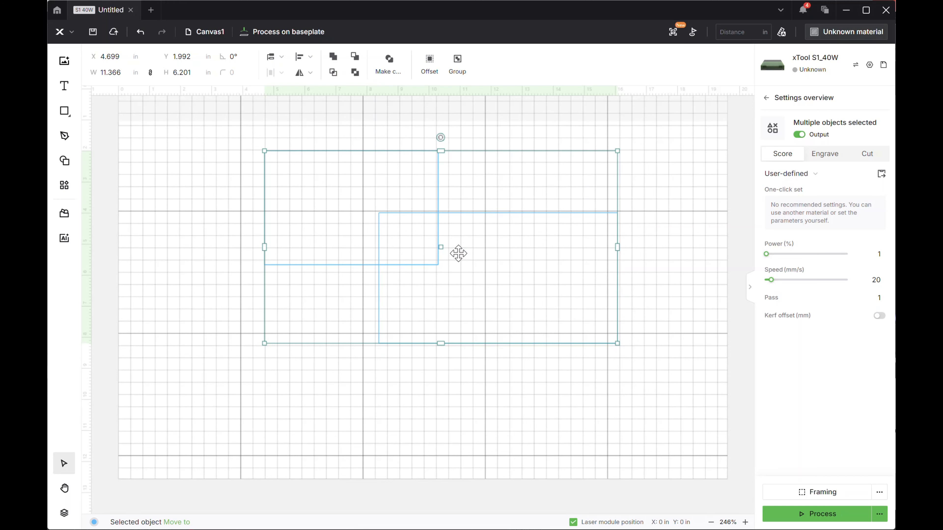
pyautogui.click(331, 132)
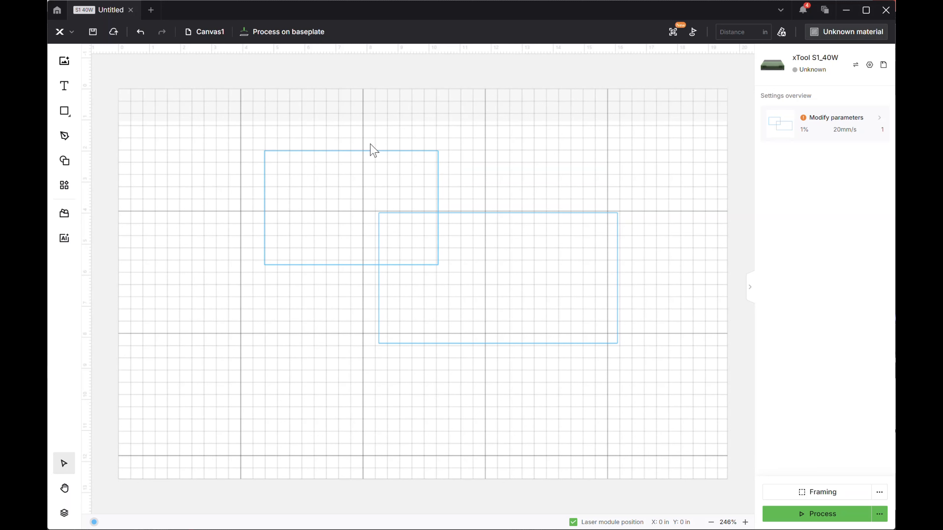
# Bring the smaller rectangle to the front, try subtracting it from the larger one, and undo the subtraction.
pyautogui.click(545, 256)
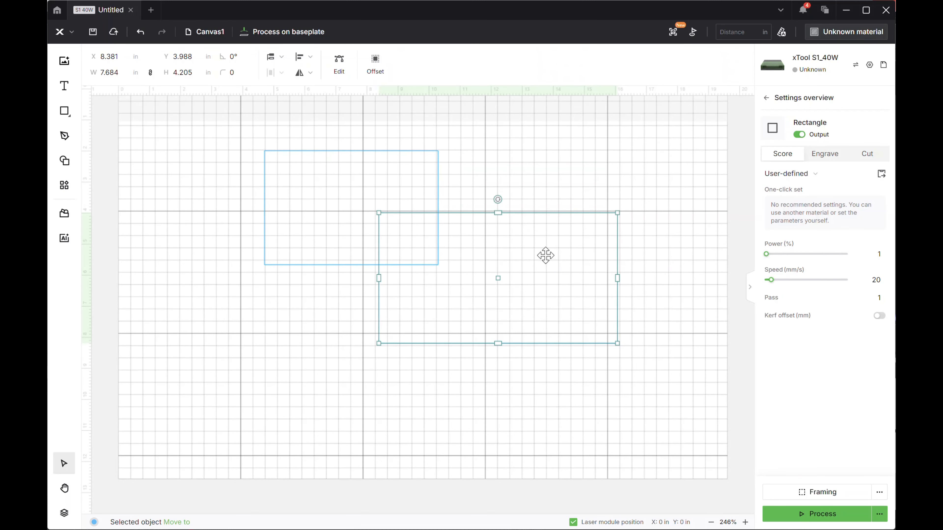
pyautogui.click(351, 156)
pyautogui.click(348, 150)
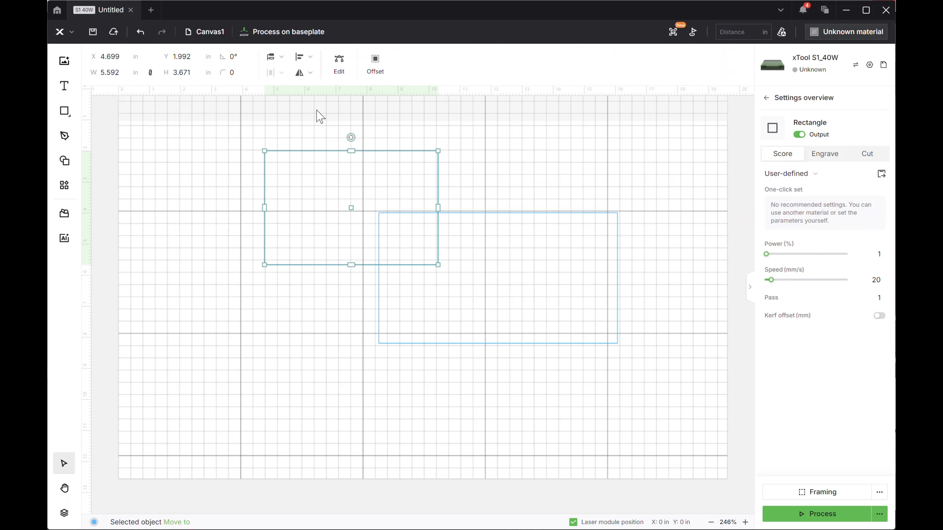
pyautogui.click(282, 57)
pyautogui.click(281, 79)
pyautogui.click(306, 183)
pyautogui.moveTo(306, 184); pyautogui.dragTo(687, 383)
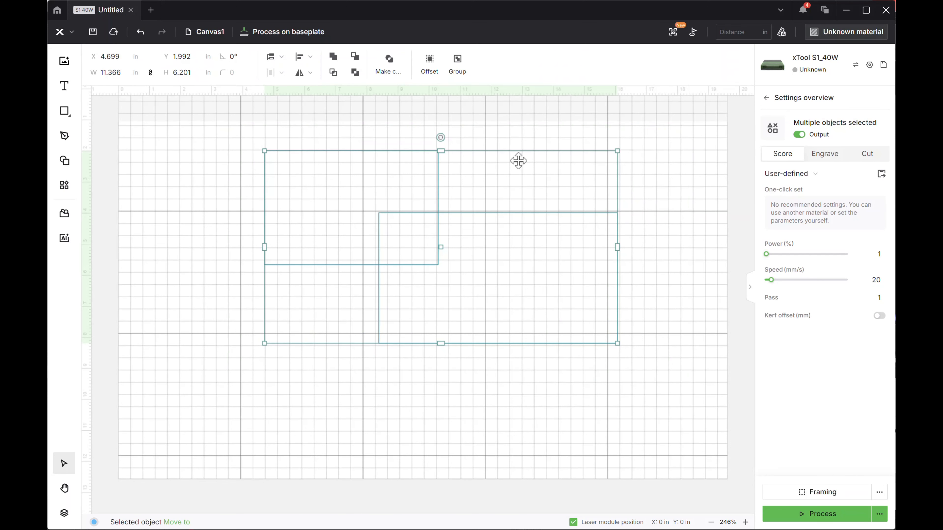
pyautogui.click(355, 60)
pyautogui.click(453, 175)
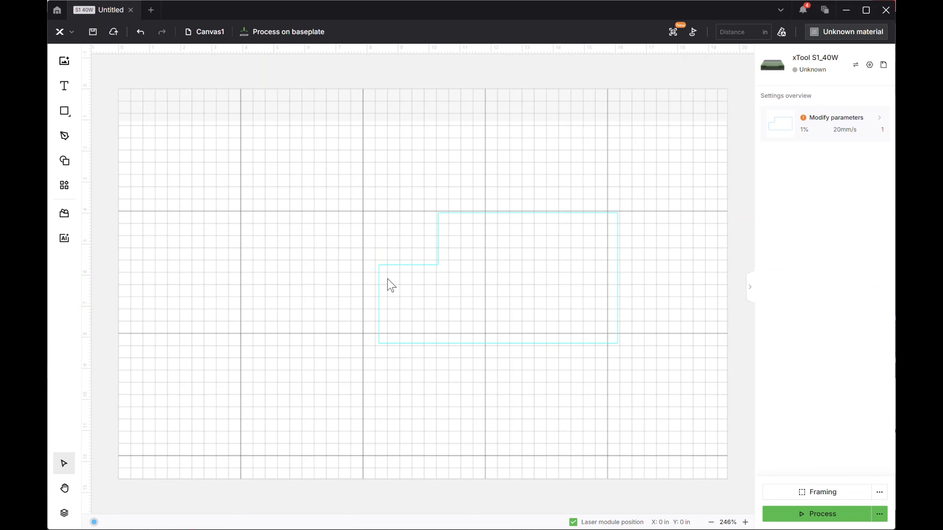
pyautogui.hotkey('ctrl', 'z')
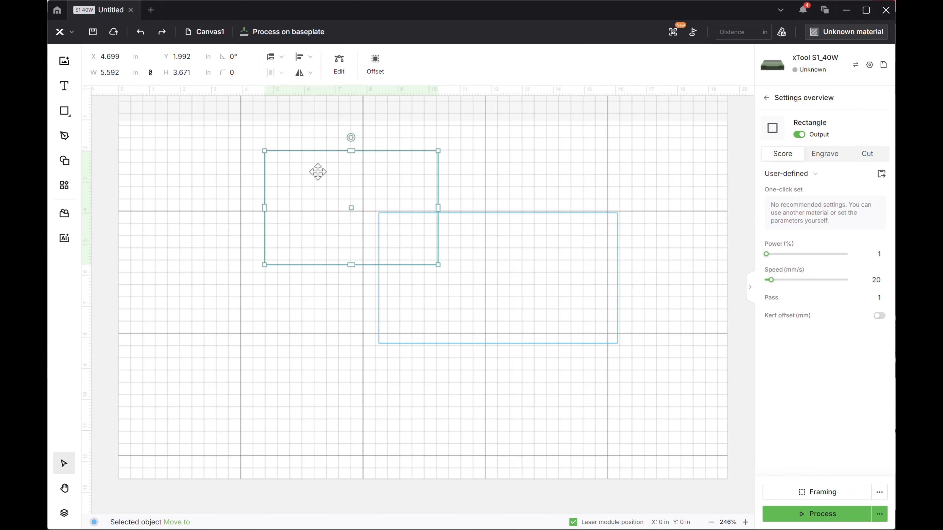
# Bring the larger rectangle to the front.
pyautogui.click(496, 216)
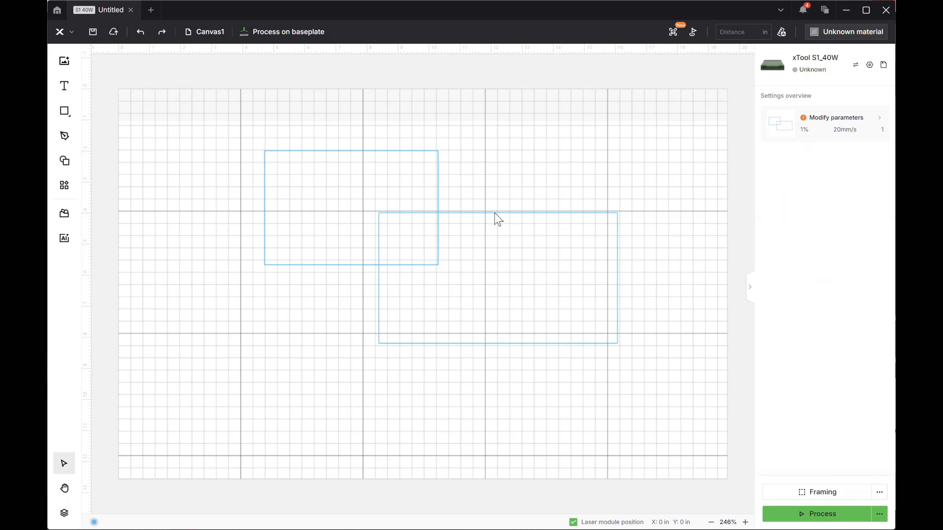
pyautogui.click(501, 213)
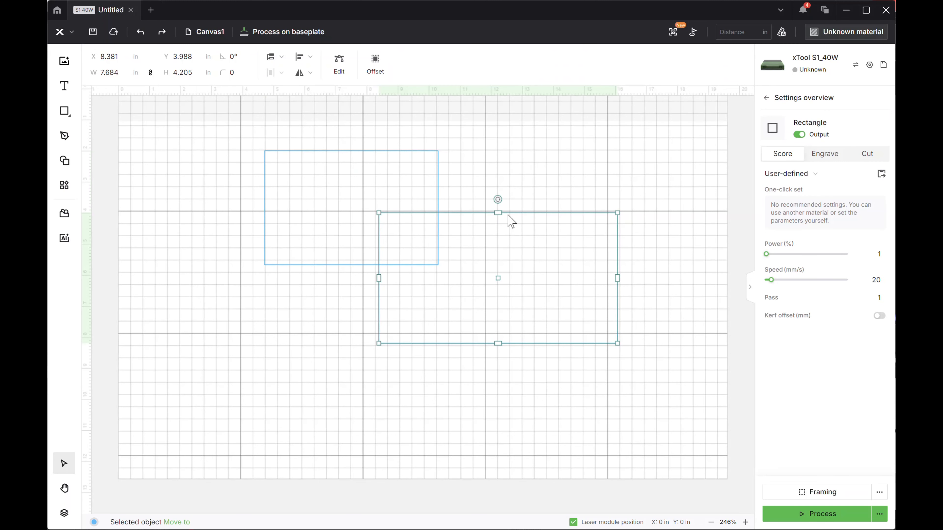
pyautogui.click(279, 57)
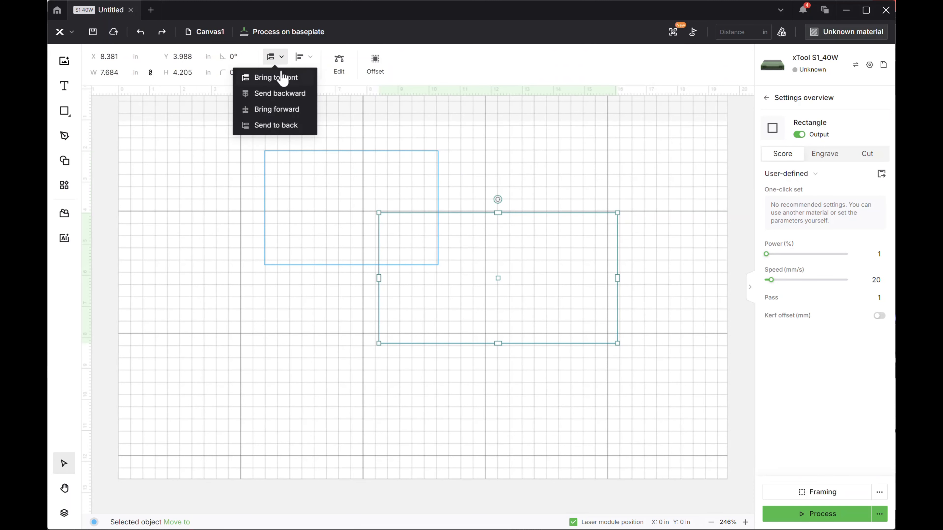
pyautogui.click(282, 79)
# Try subtracting the larger rectangle from the smaller one, and undo the subtraction.
pyautogui.moveTo(243, 132); pyautogui.dragTo(683, 414)
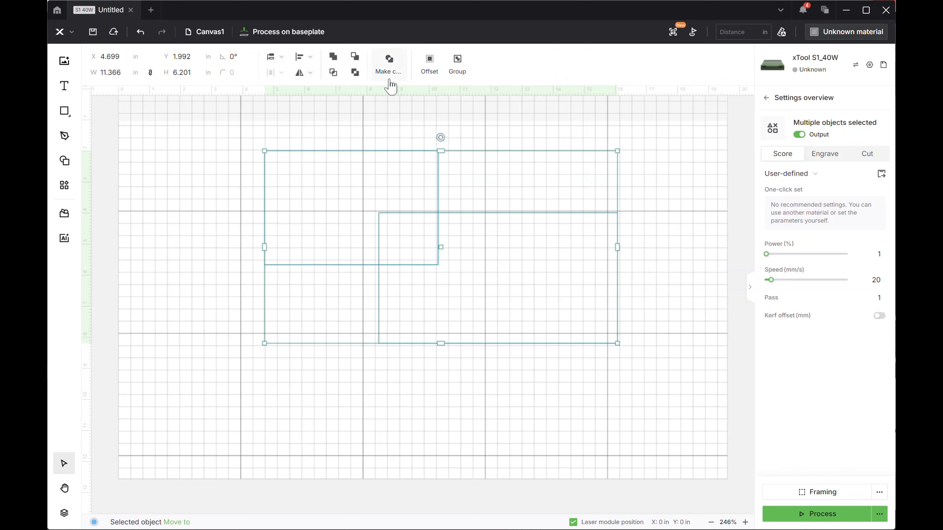
pyautogui.click(355, 57)
pyautogui.click(460, 184)
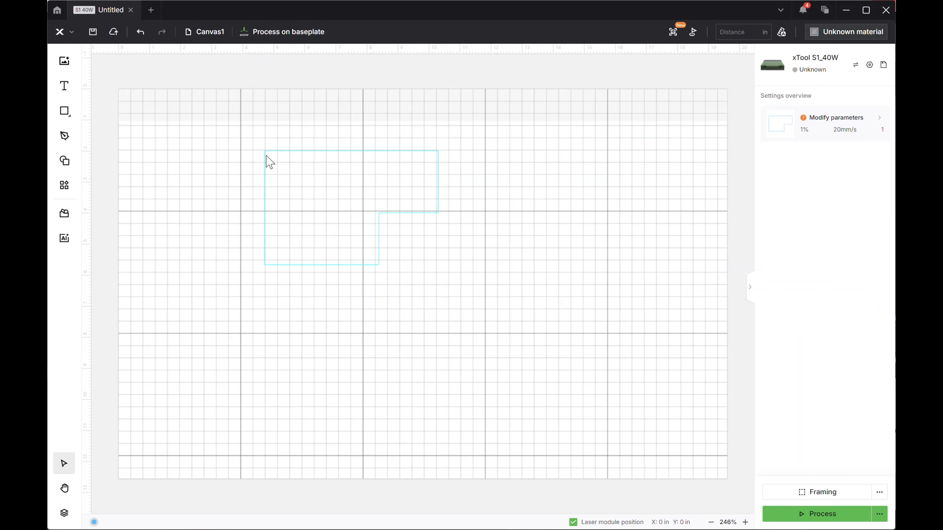
pyautogui.hotkey('ctrl', 'z')
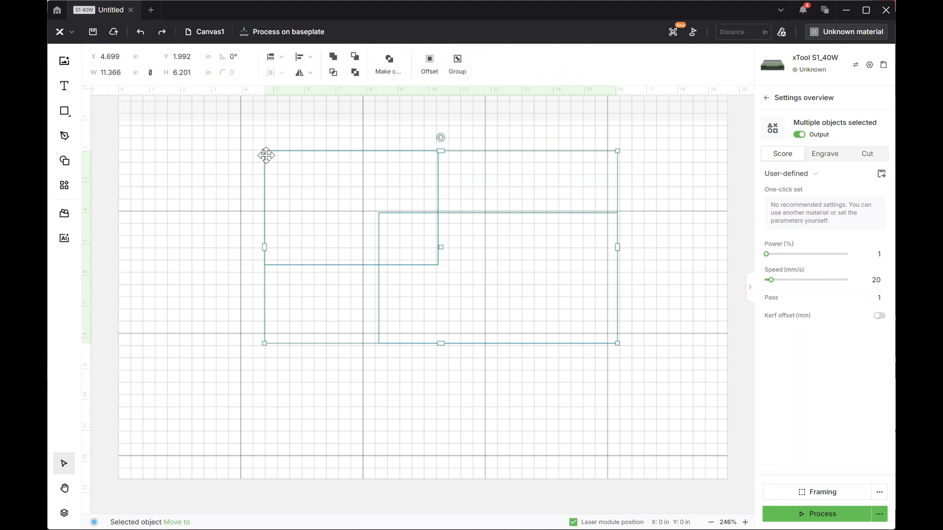
pyautogui.click(247, 152)
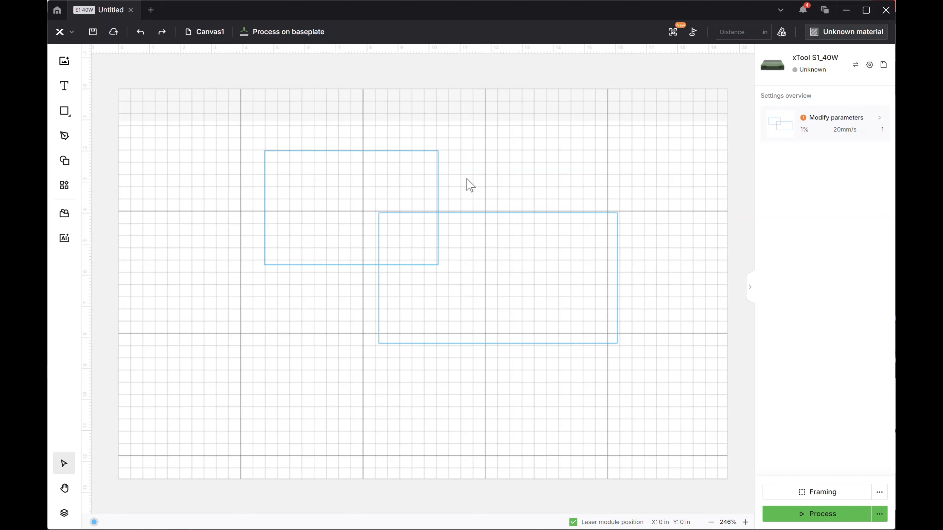
# Enlarge the larger rectangle from its upper-left corner so that it overlaps more of the smaller rectangle.
pyautogui.click(389, 213)
pyautogui.moveTo(379, 212); pyautogui.dragTo(443, 162)
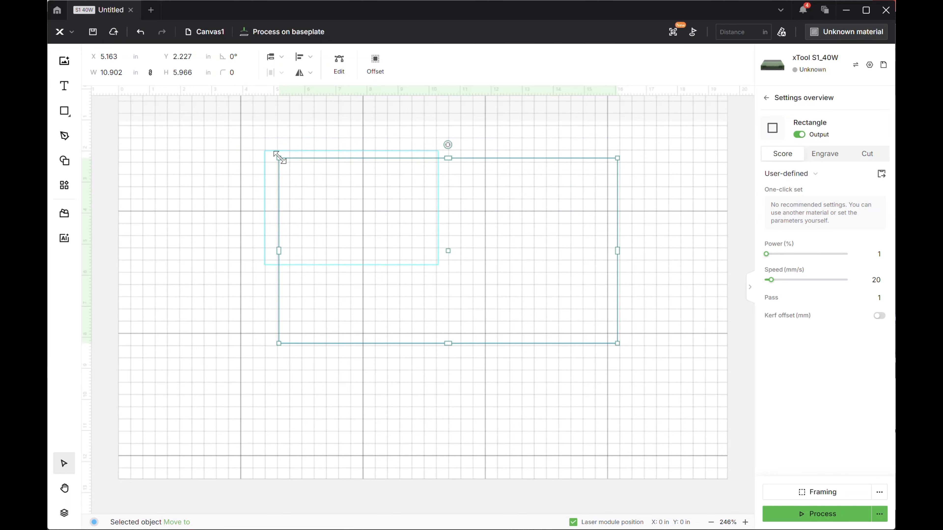
pyautogui.moveTo(279, 158); pyautogui.dragTo(377, 221)
pyautogui.click(229, 165)
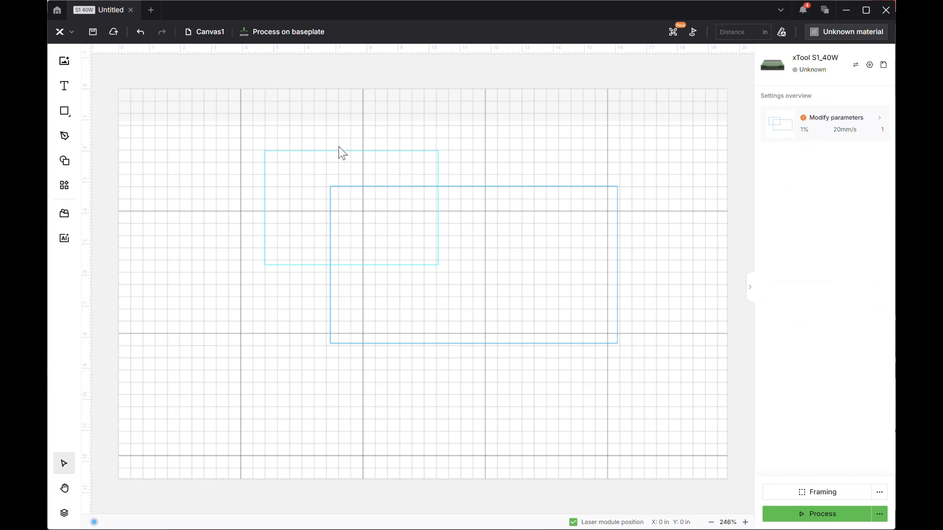
# Select both rectangles, try uniting them into one outline, and undo the union.
pyautogui.click(306, 151)
pyautogui.moveTo(227, 147); pyautogui.dragTo(381, 251)
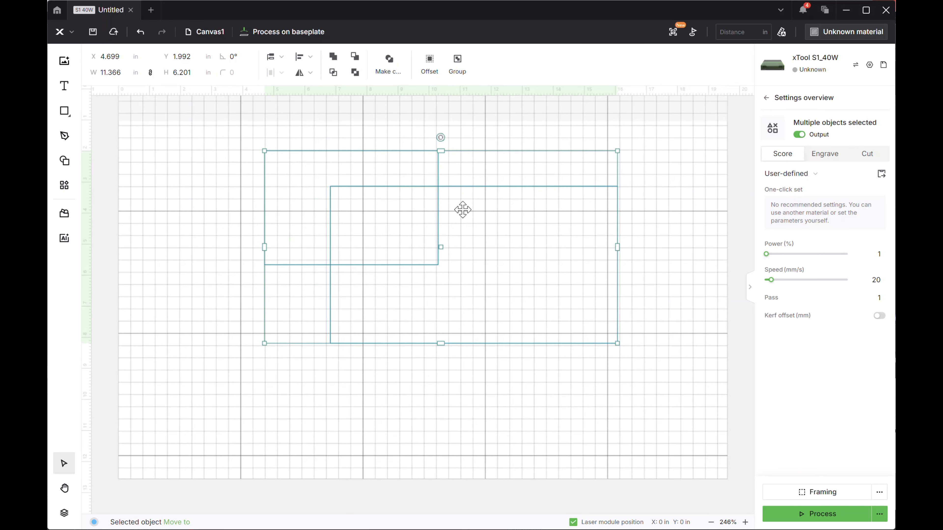
pyautogui.click(334, 58)
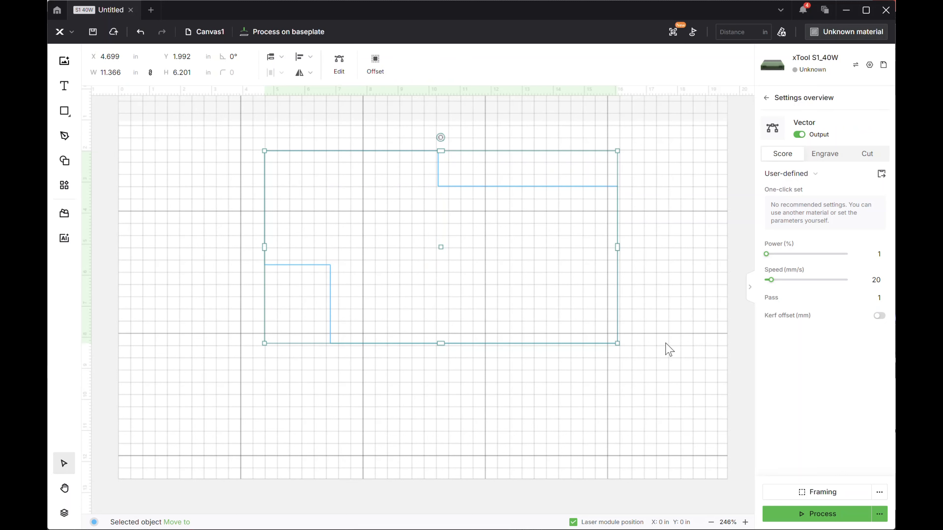
pyautogui.hotkey('ctrl', 'z')
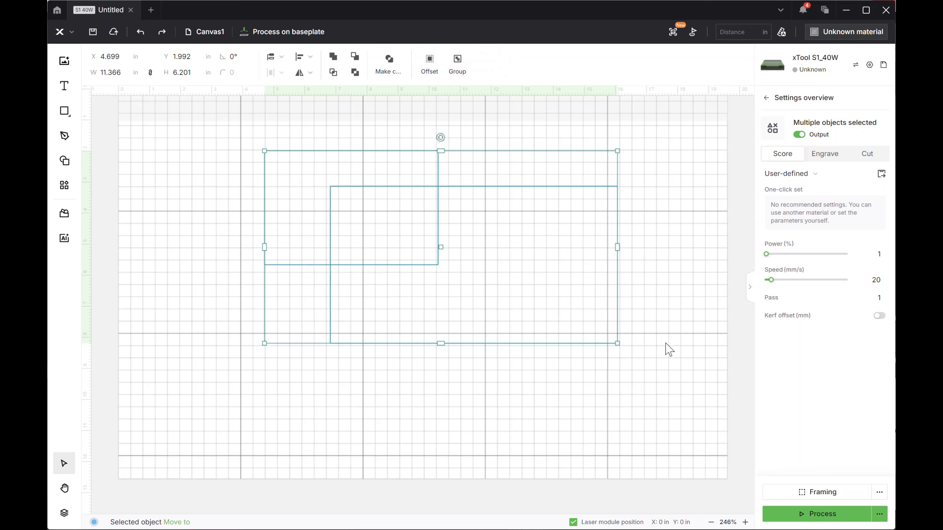
# Try the intersect and Subtract at overlap operations on the two rectangles, undoing each one.
pyautogui.click(333, 73)
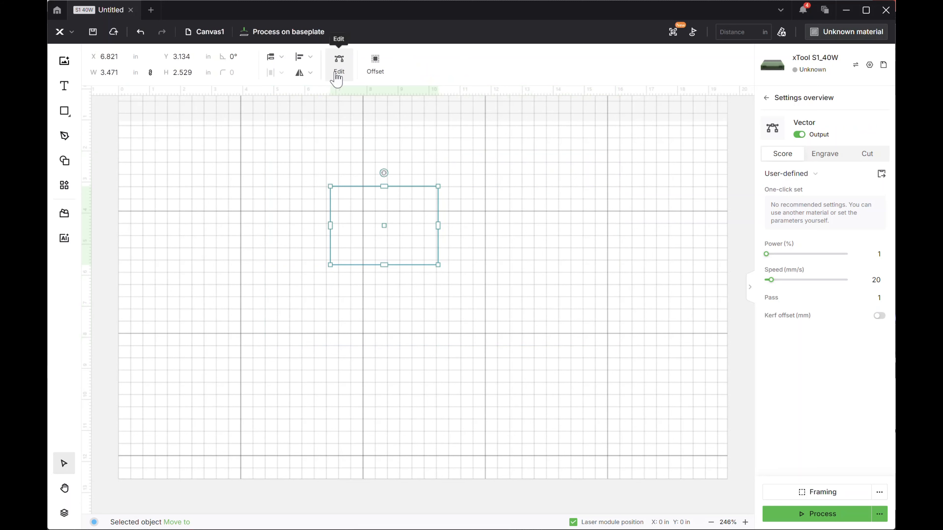
pyautogui.hotkey('ctrl', 'z')
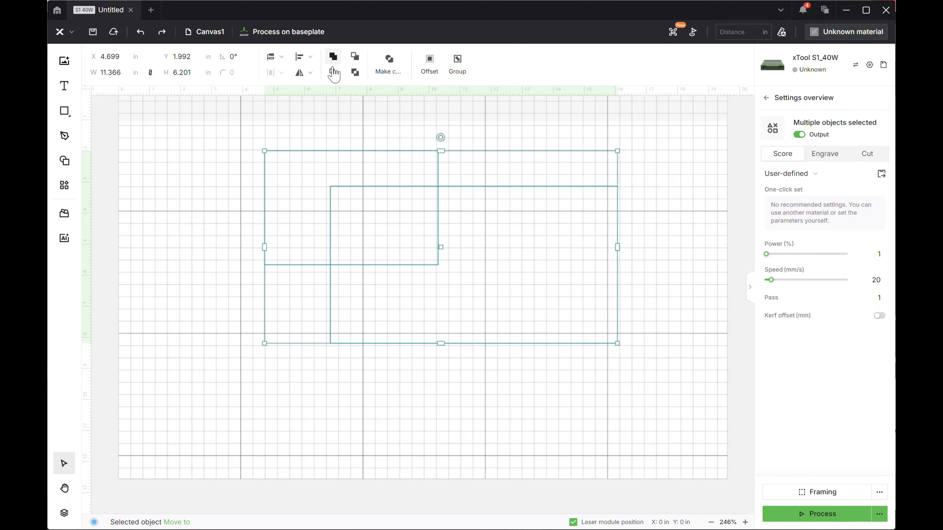
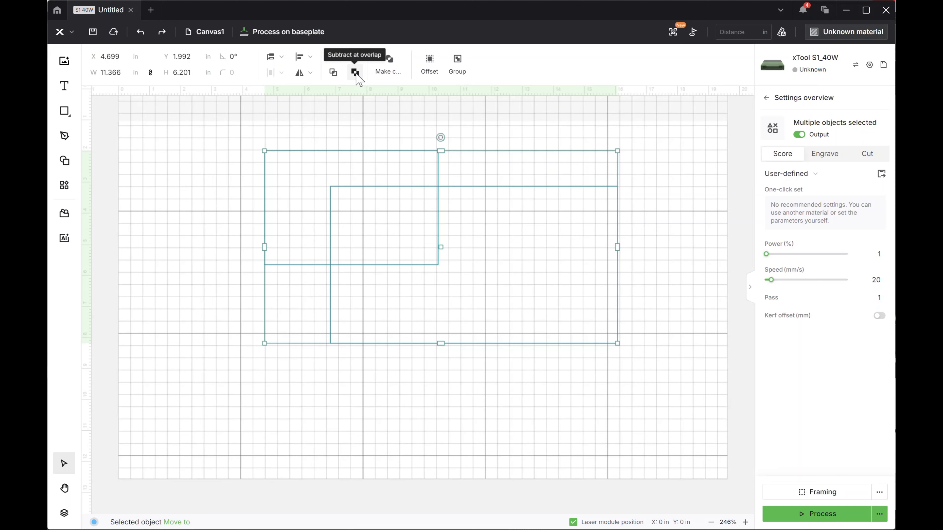
pyautogui.click(371, 126)
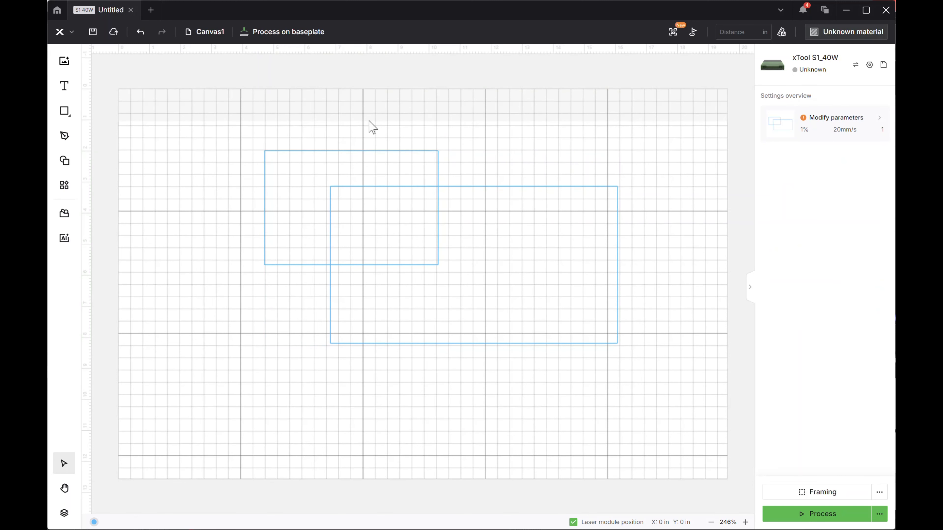
pyautogui.hotkey('ctrl', 'z')
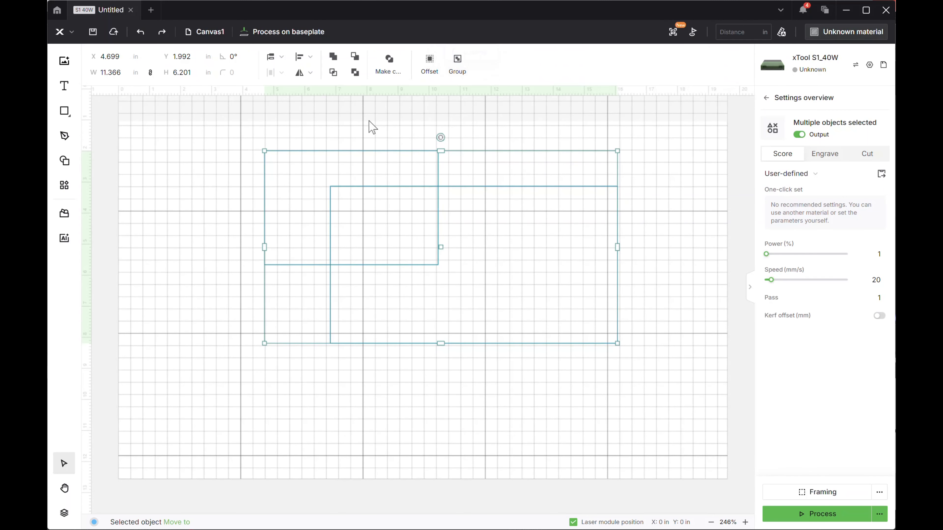
# Set both rectangles to Engrave, try subtracting the larger one from the smaller, and undo the subtraction.
pyautogui.click(826, 156)
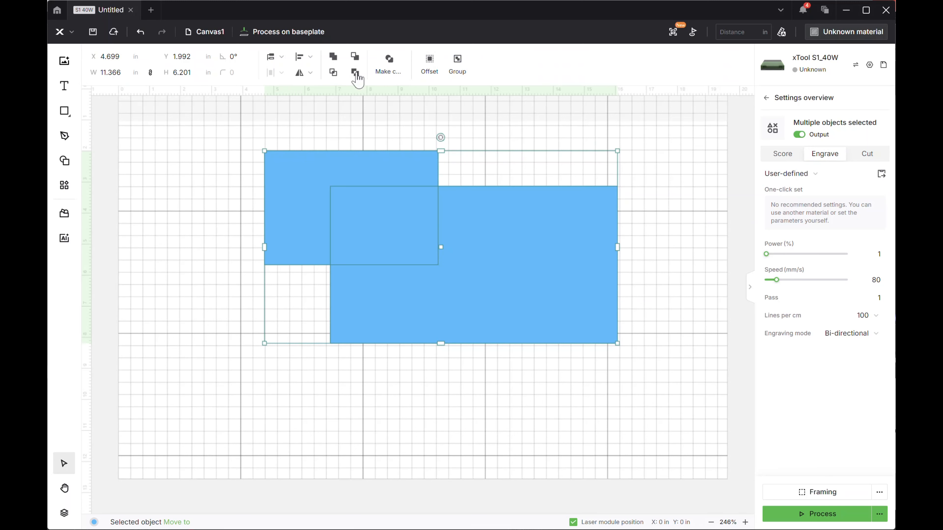
pyautogui.click(355, 58)
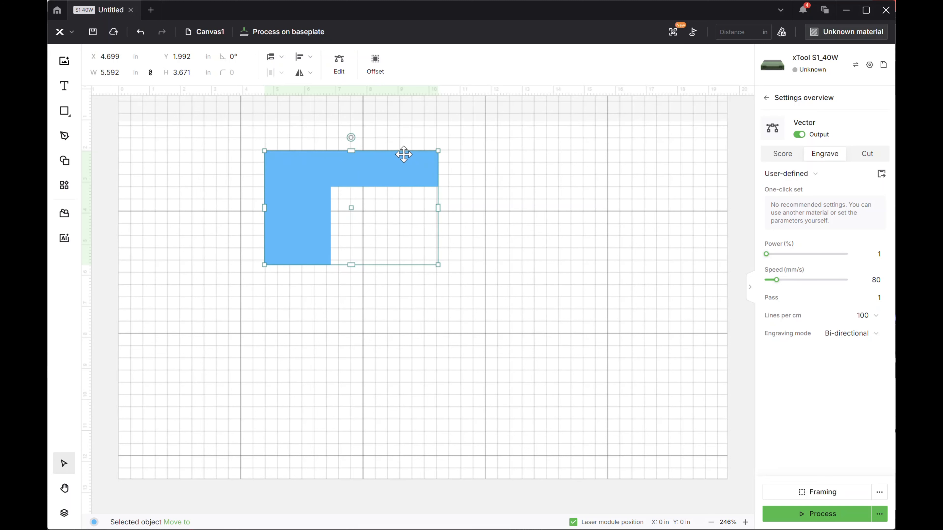
pyautogui.hotkey('ctrl', 'z')
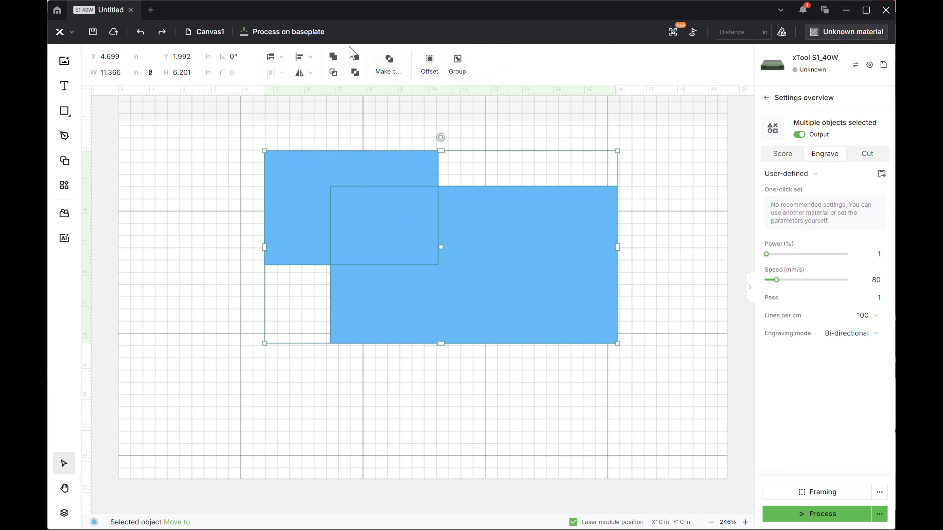
# Try the unite, intersect and Subtract at overlap operations on the two engraved rectangles, undoing each one.
pyautogui.click(333, 60)
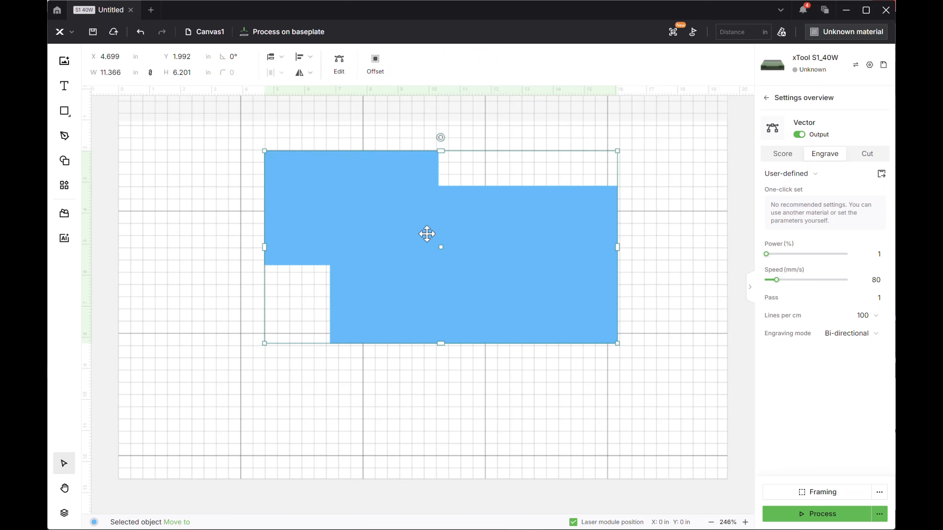
pyautogui.hotkey('ctrl', 'z')
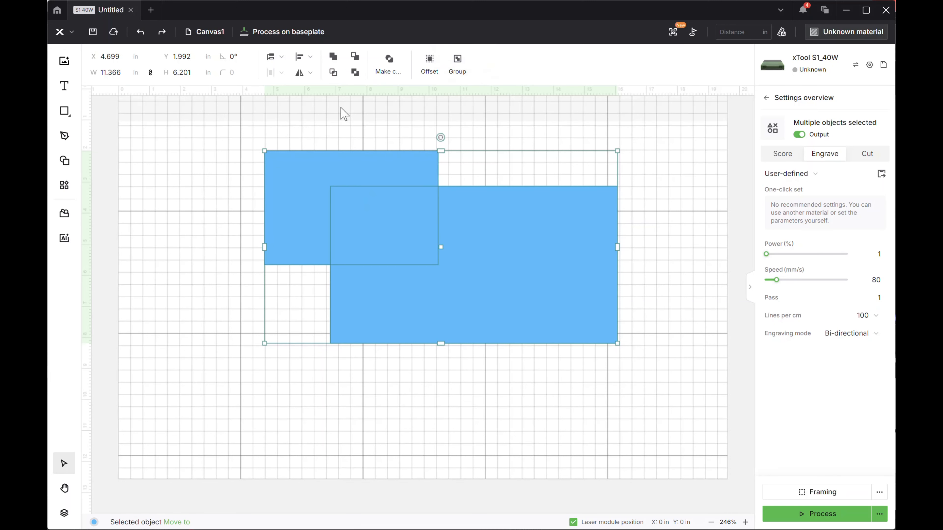
pyautogui.click(335, 72)
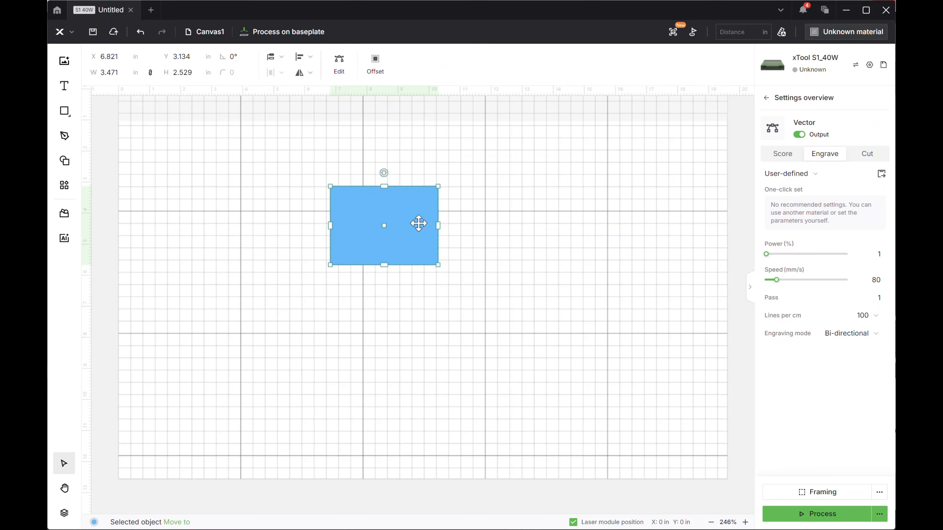
pyautogui.hotkey('ctrl', 'z')
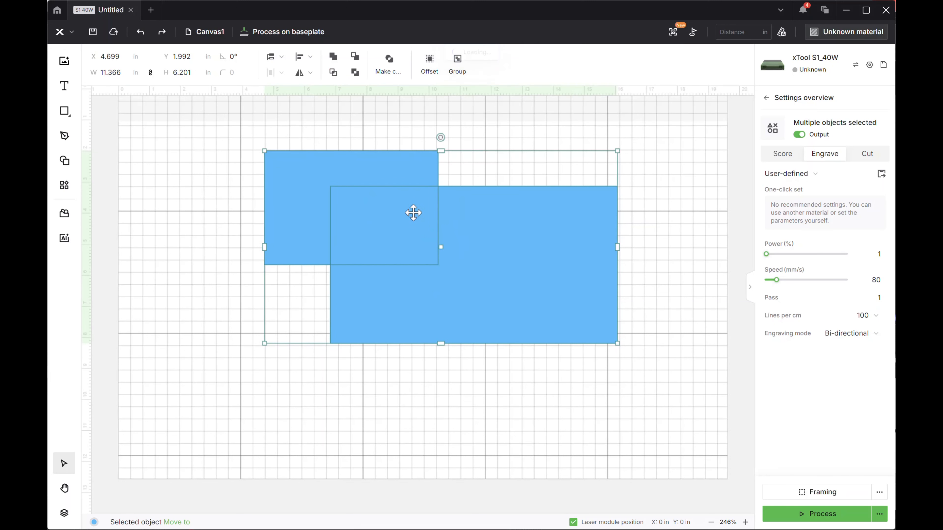
pyautogui.click(354, 72)
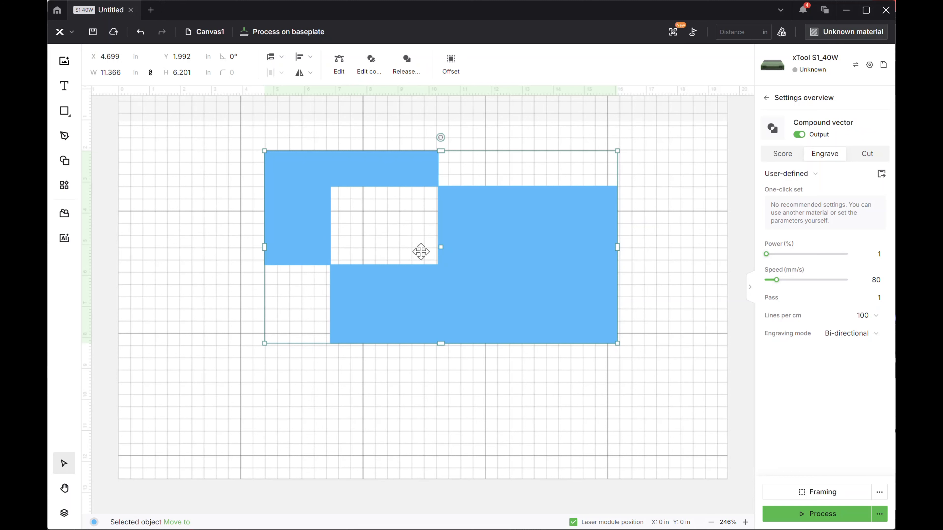
pyautogui.hotkey('ctrl', 'z')
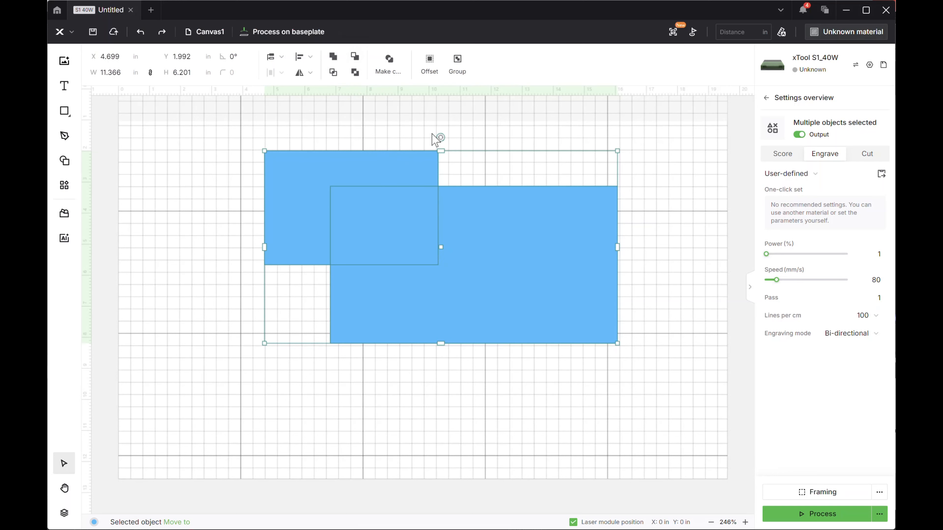
# Delete both overlapping rectangles from the canvas.
pyautogui.click(412, 143)
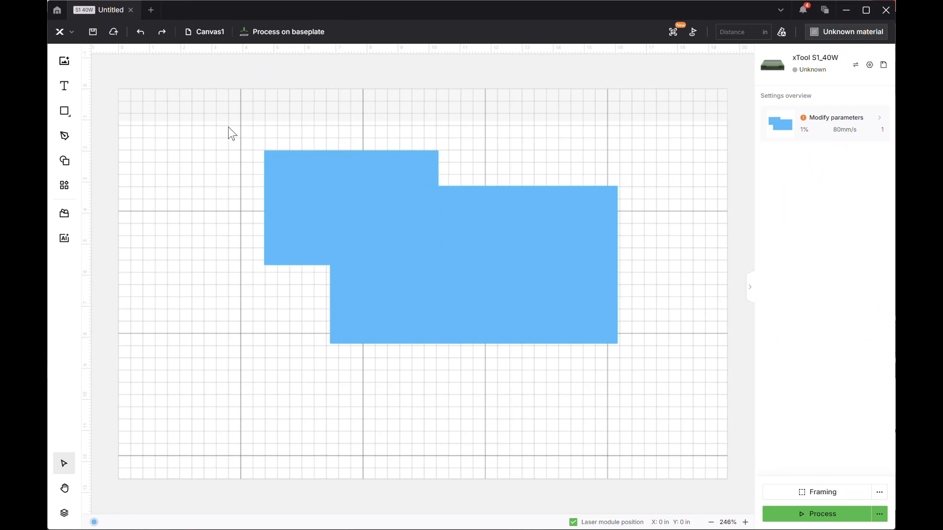
pyautogui.moveTo(228, 127); pyautogui.dragTo(688, 377)
pyautogui.press('Delete')
# Draw two overlapping circles side by side, the right one about 7 by 7.1 in, and select both.
pyautogui.moveTo(64, 111)
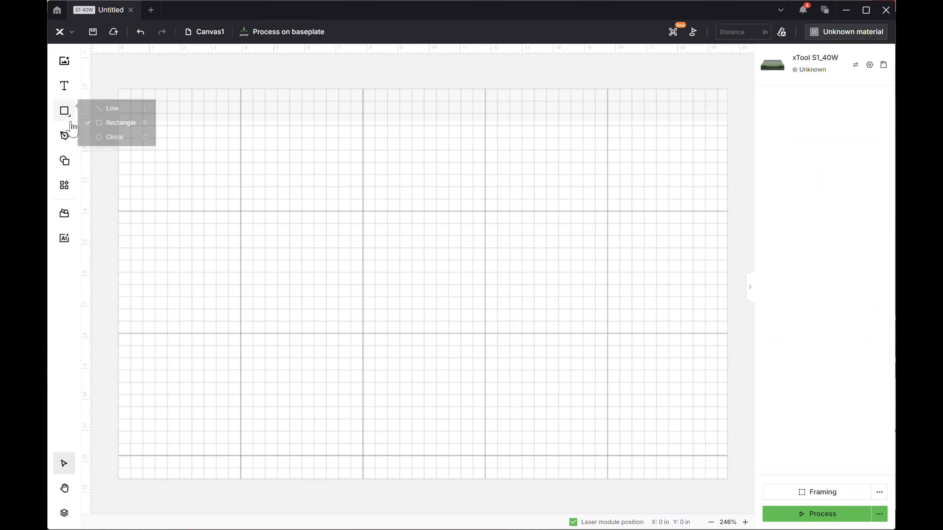
pyautogui.click(108, 123)
pyautogui.moveTo(232, 156); pyautogui.dragTo(465, 376)
pyautogui.press('e')
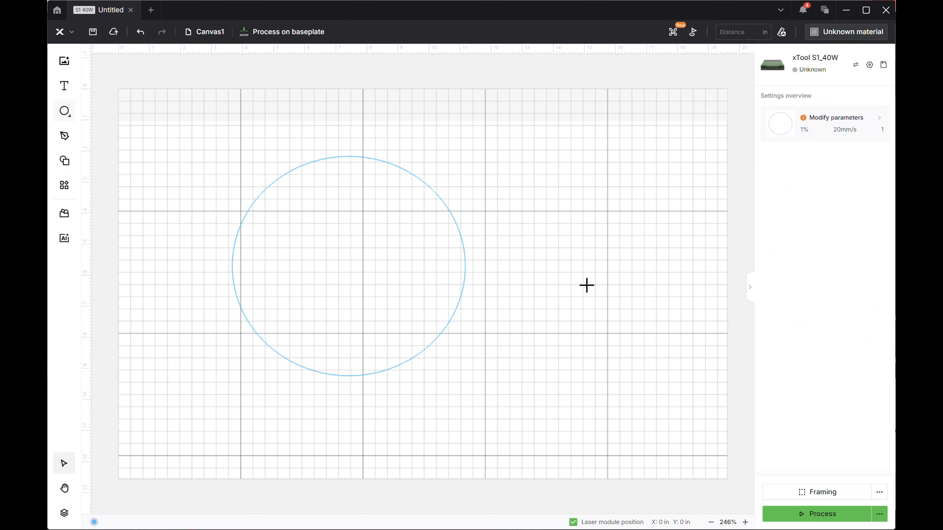
pyautogui.moveTo(609, 158); pyautogui.dragTo(392, 381)
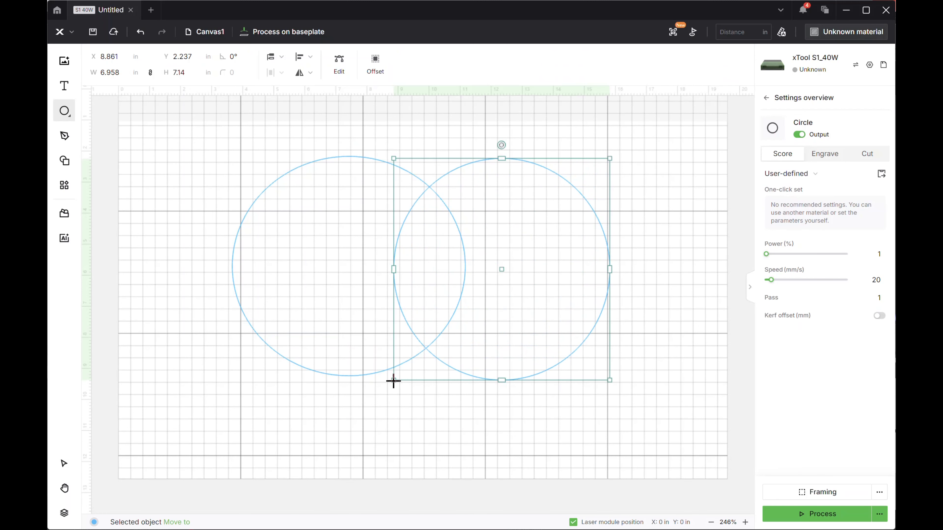
pyautogui.click(401, 135)
pyautogui.moveTo(206, 133); pyautogui.dragTo(646, 355)
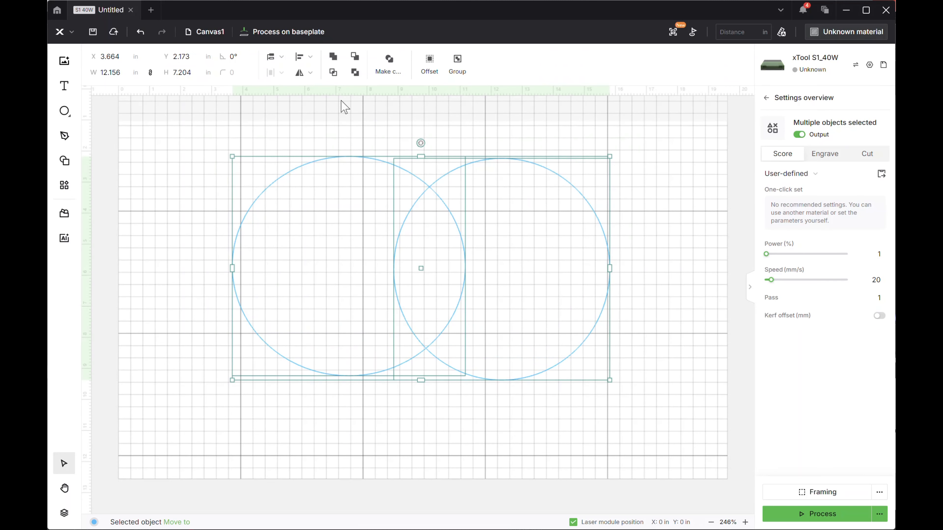
# Try uniting and then intersecting the two scored circles, undoing each operation.
pyautogui.click(333, 57)
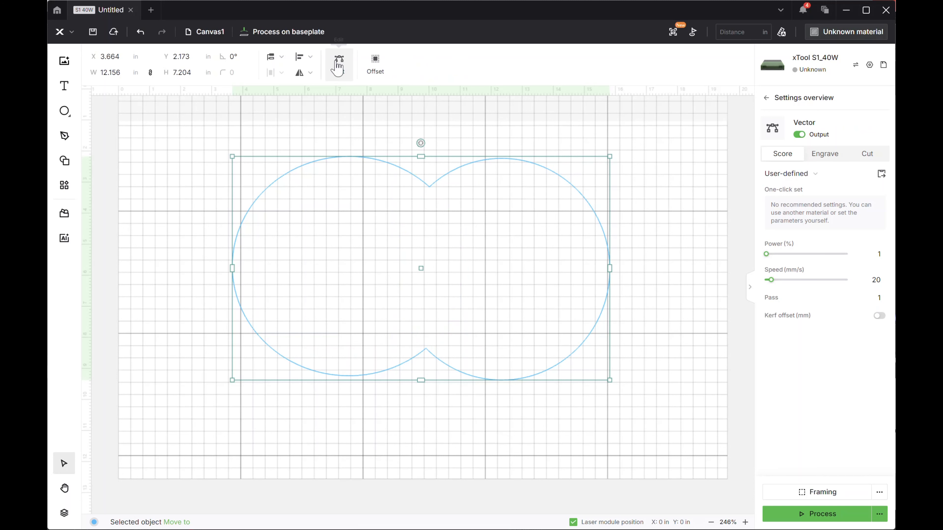
pyautogui.hotkey('ctrl', 'z')
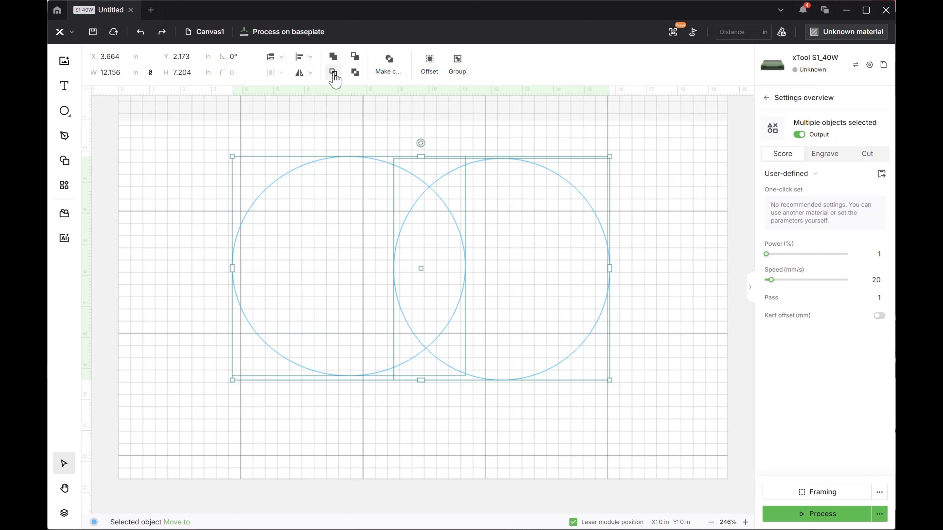
pyautogui.click(333, 73)
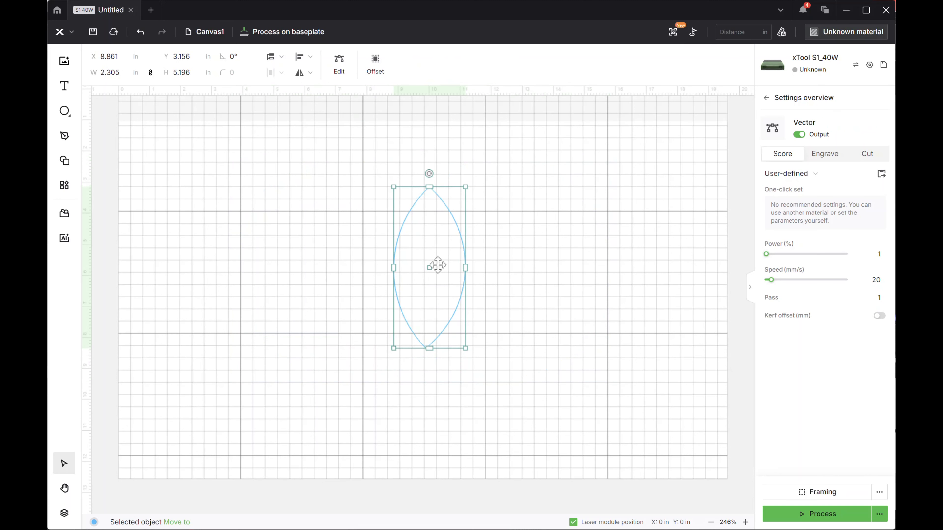
pyautogui.hotkey('ctrl', 'z')
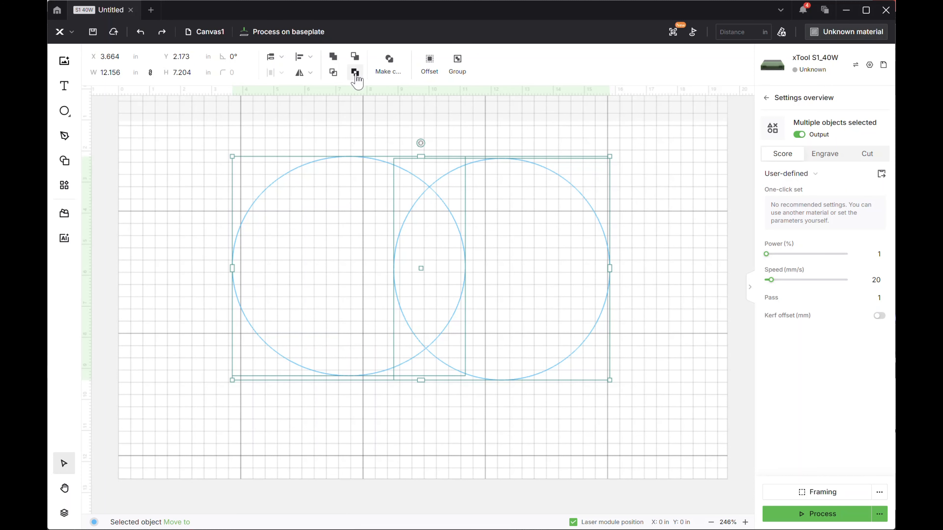
# Set both circles to Engrave, try subtracting them at their overlap, and undo the subtraction.
pyautogui.click(822, 155)
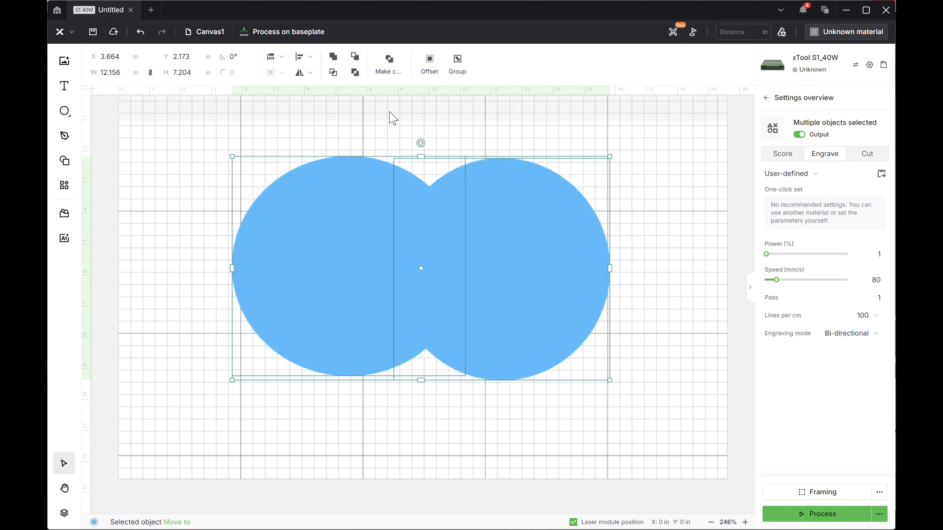
pyautogui.click(356, 74)
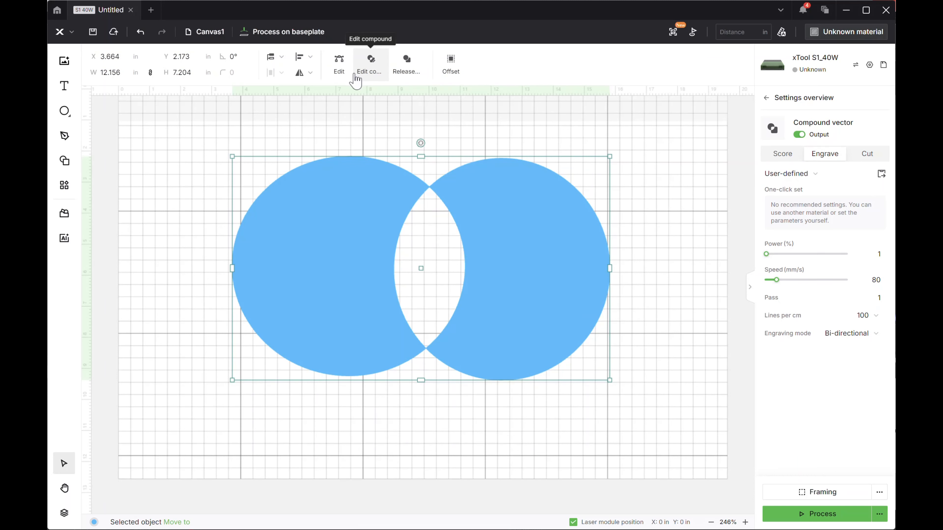
pyautogui.hotkey('ctrl', 'z')
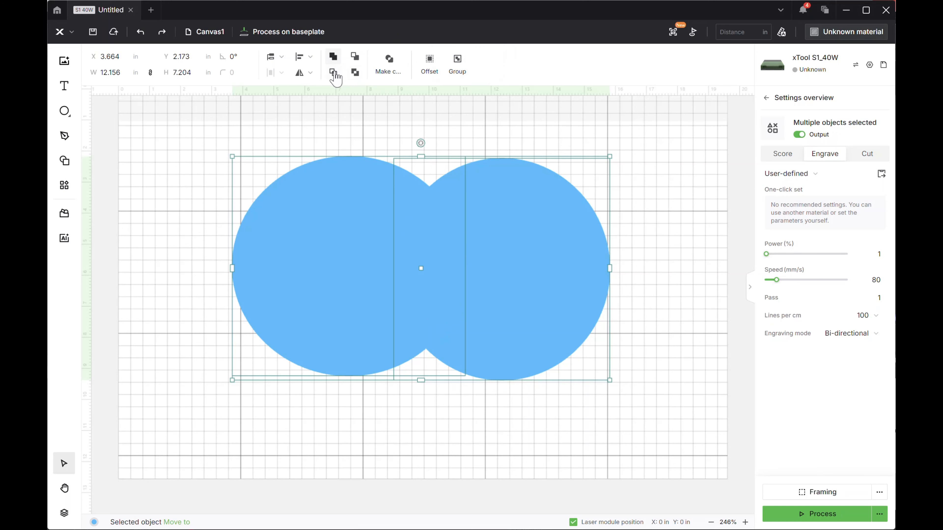
# Try intersecting and then uniting the two engraved circles, undoing each operation.
pyautogui.click(334, 74)
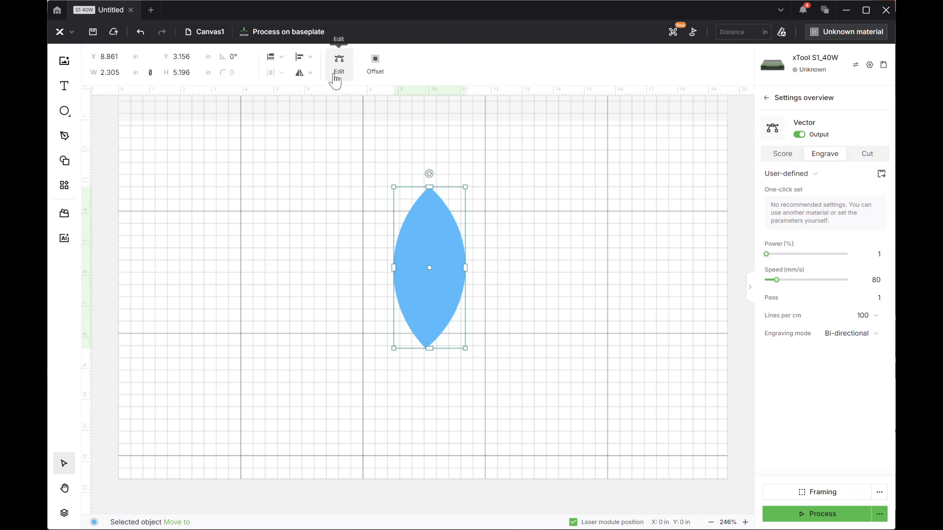
pyautogui.hotkey('ctrl', 'z')
pyautogui.click(335, 60)
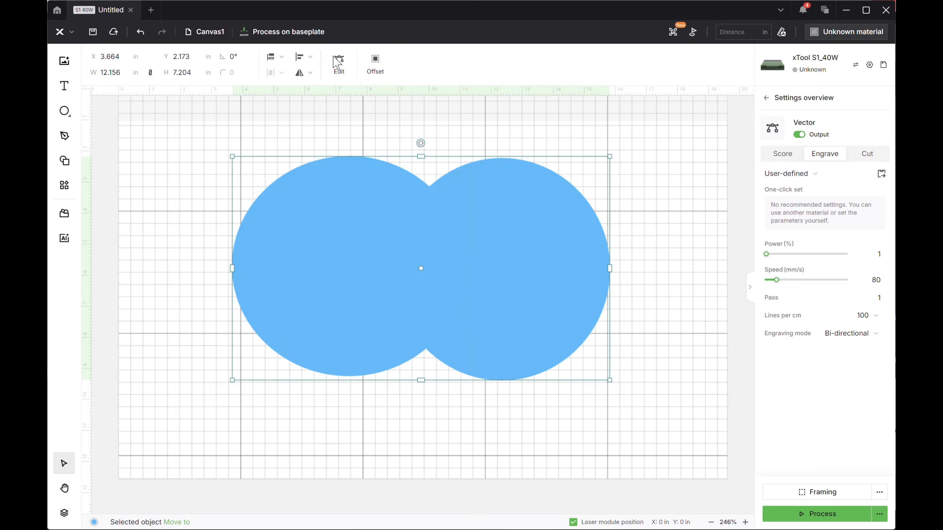
pyautogui.hotkey('ctrl', 'z')
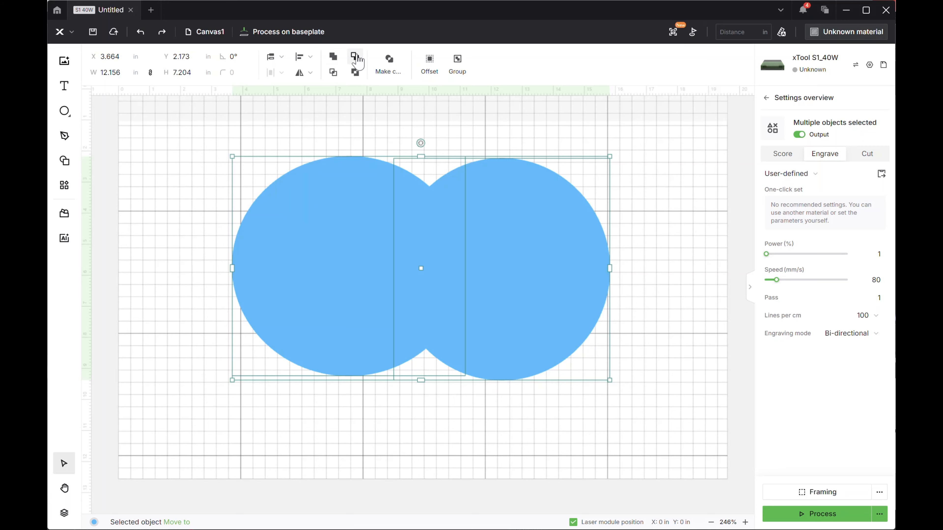
# Subtract the right circle from the left one to leave a crescent shape.
pyautogui.click(356, 58)
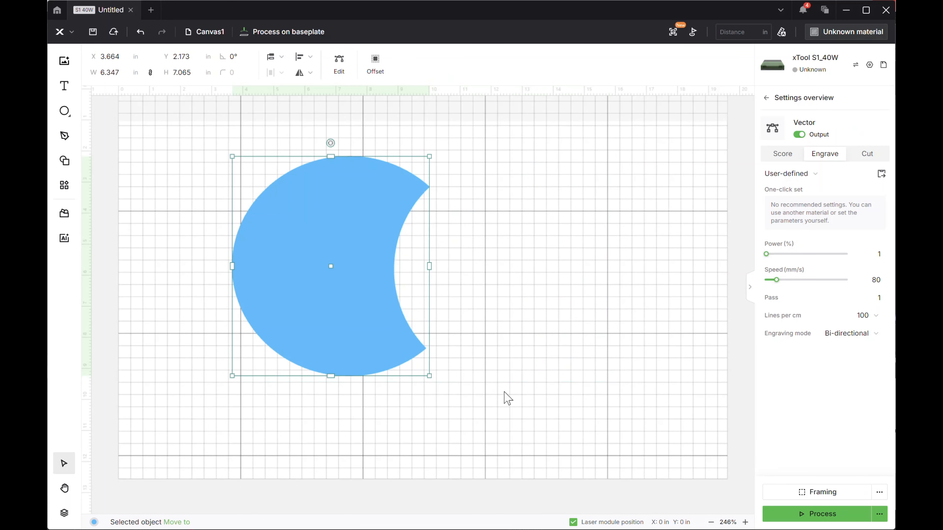